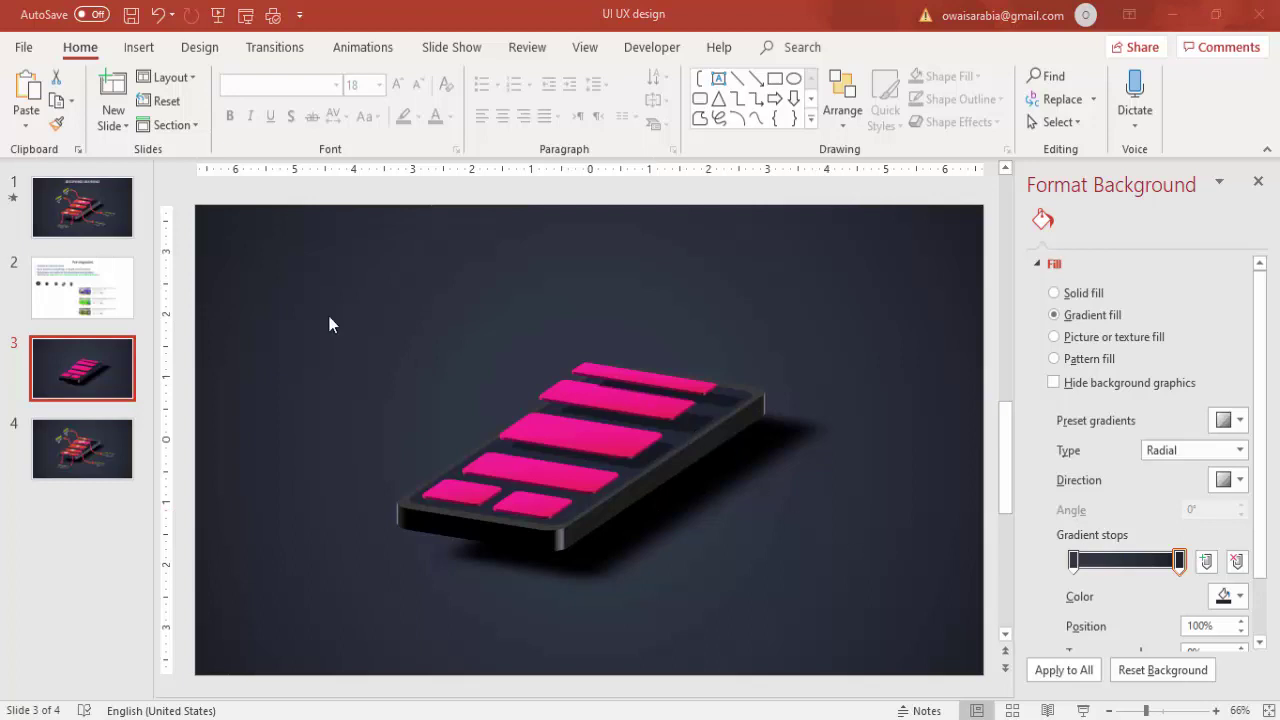
# - Paste the five white icons and move the play icon below the others
pyautogui.hotkey('ctrl', 'v')
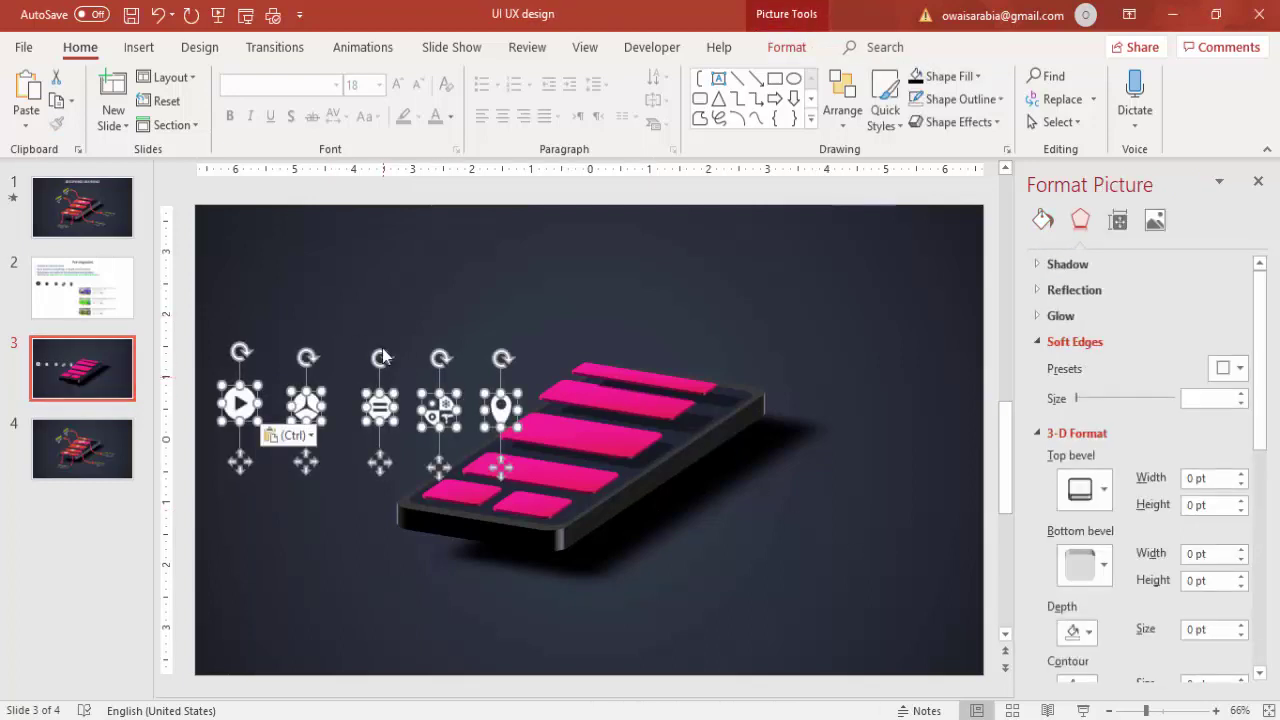
pyautogui.click(372, 320)
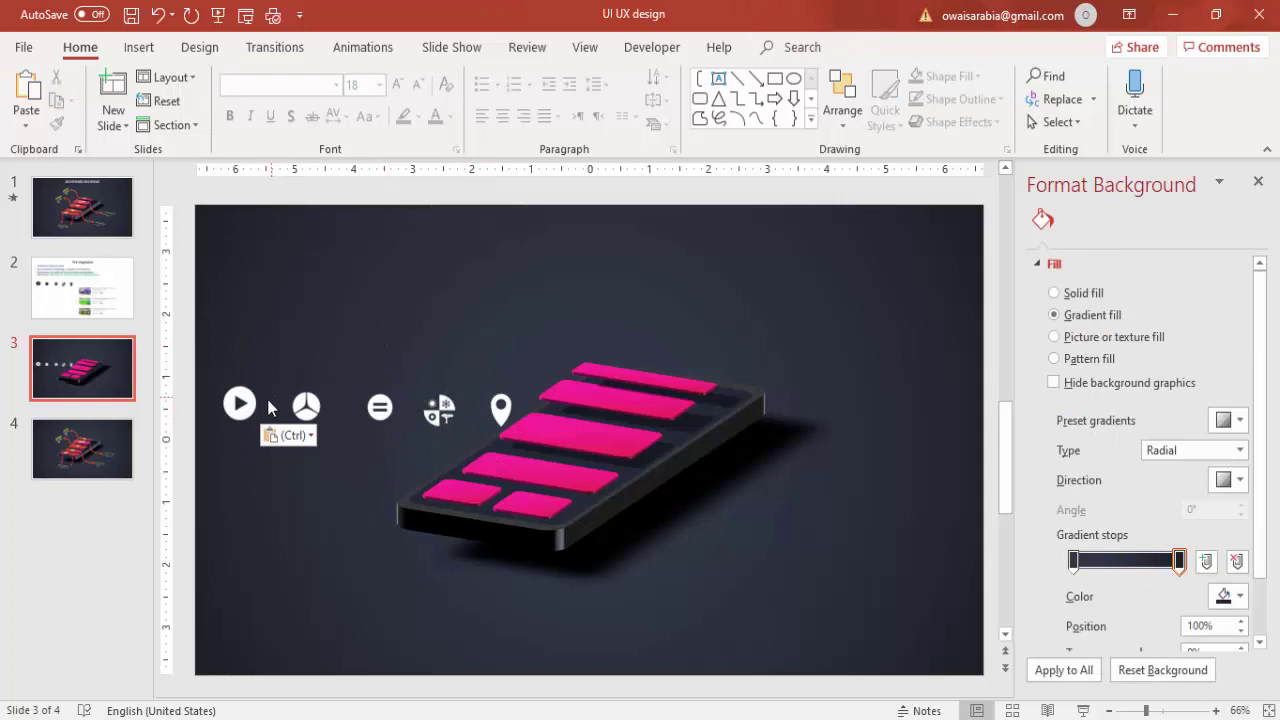
pyautogui.moveTo(240, 403); pyautogui.dragTo(327, 508)
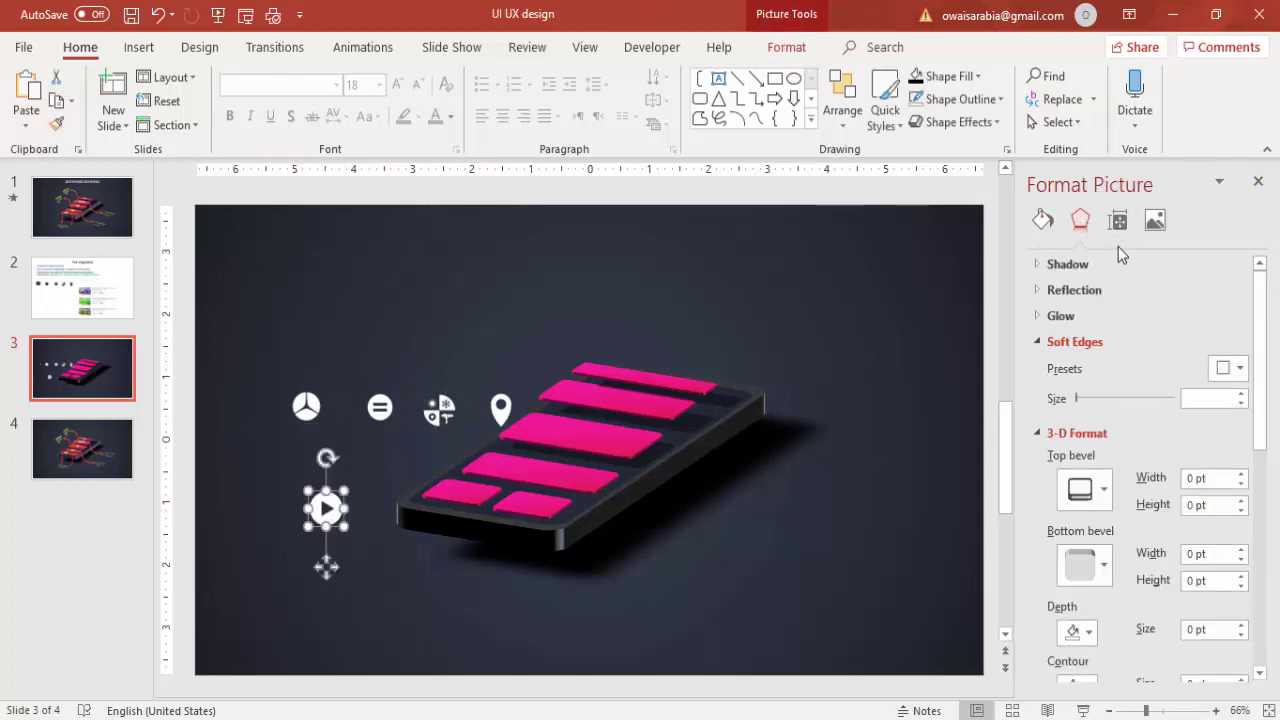
# - Apply the Off Axis 2: Top 3-D rotation preset to the play icon
pyautogui.moveTo(1264, 420); pyautogui.dragTo(1262, 610)
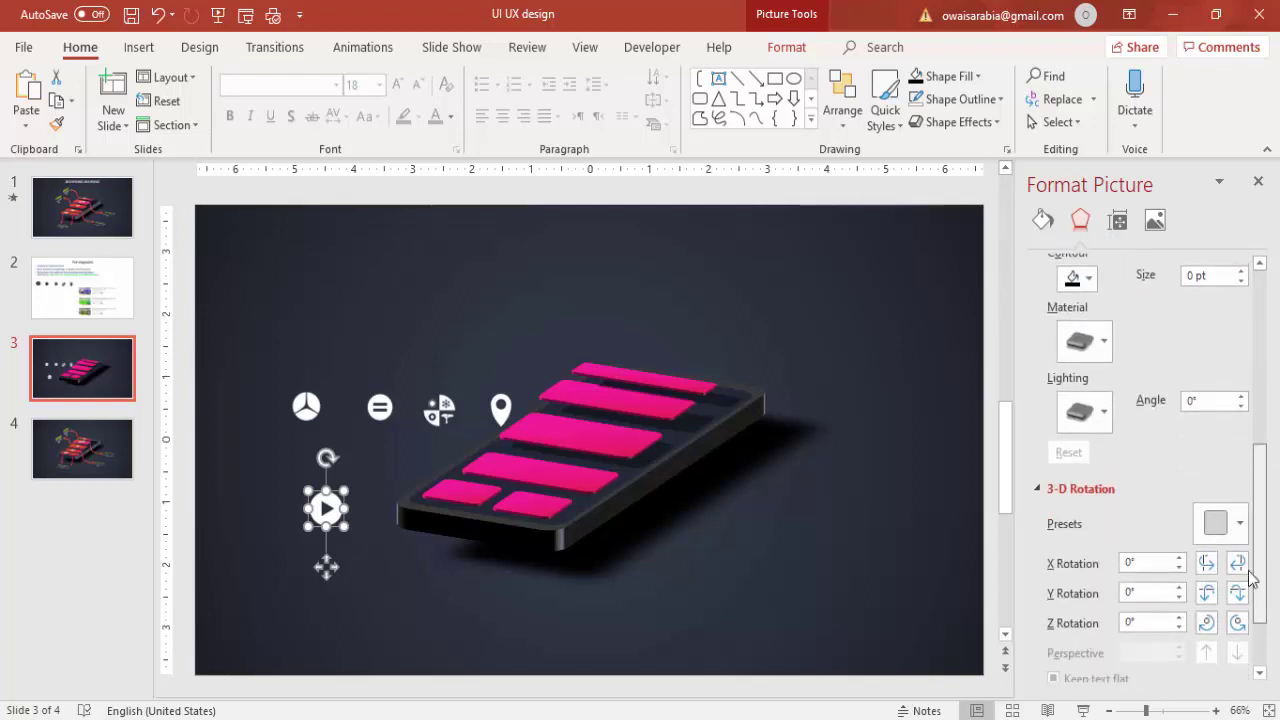
pyautogui.click(1239, 527)
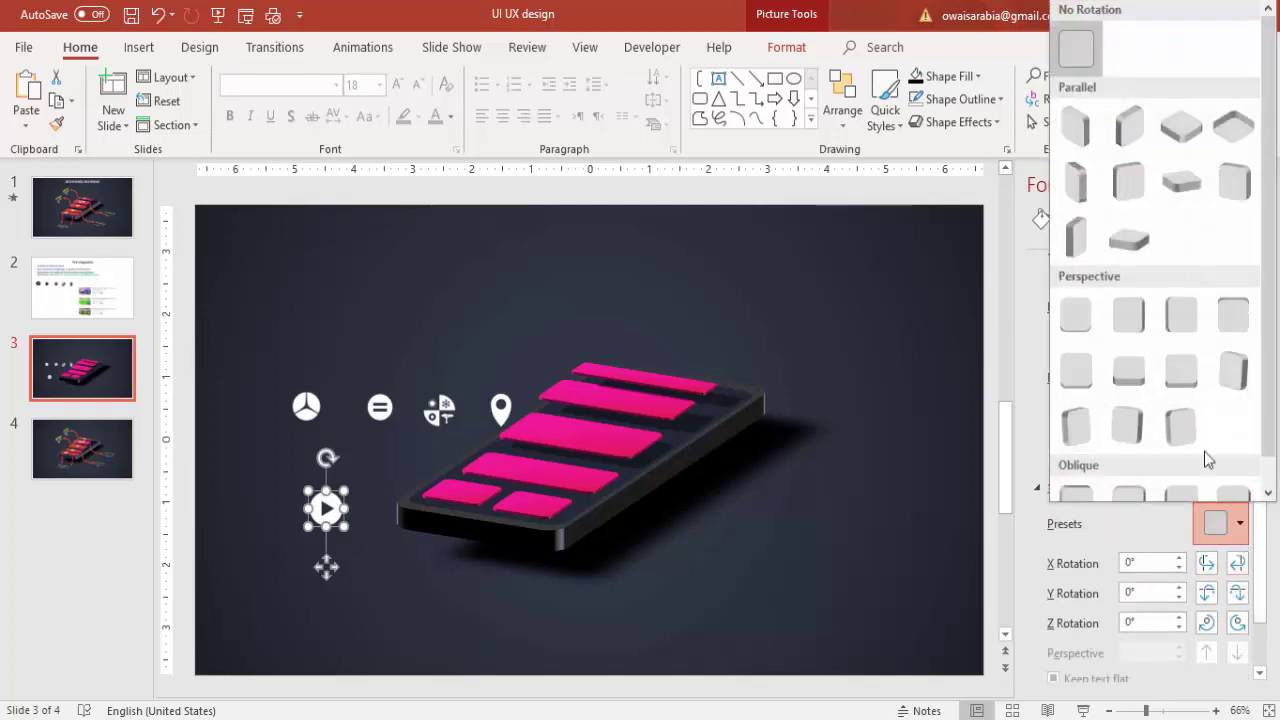
pyautogui.click(1128, 240)
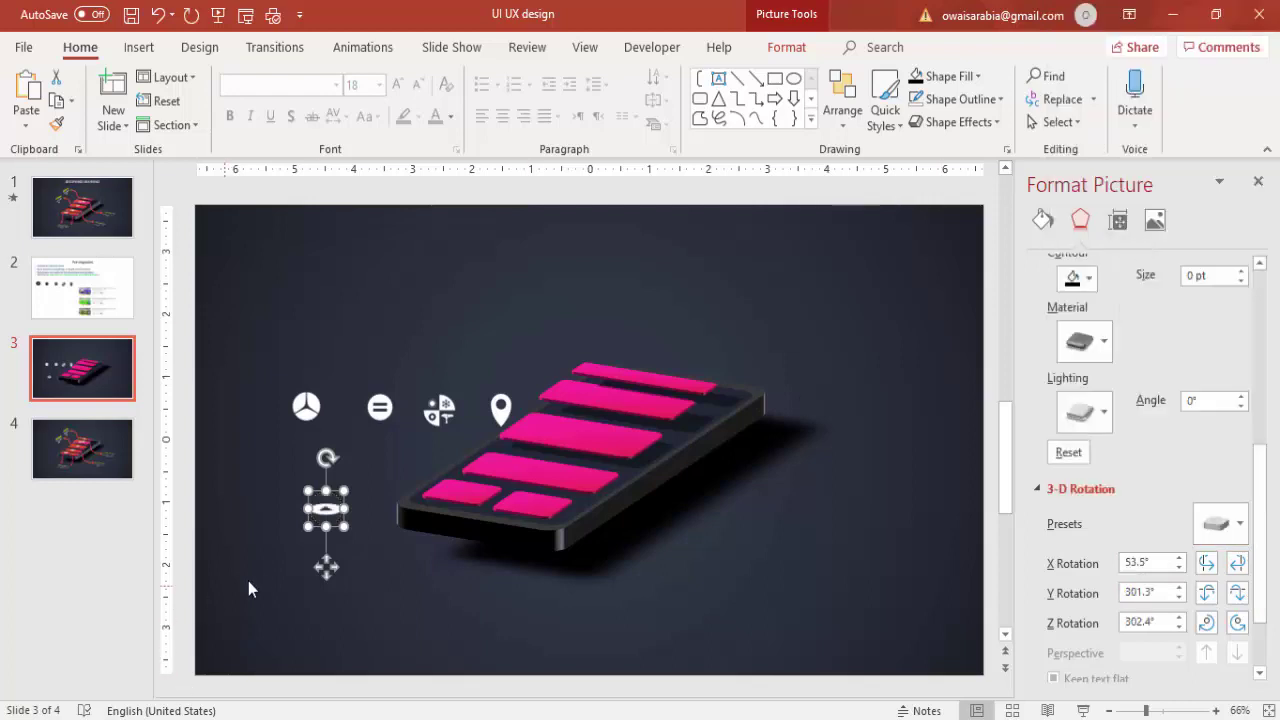
# - Place the tilted play icon on the lower-left pink tile and group them together
pyautogui.moveTo(345, 512); pyautogui.dragTo(458, 492)
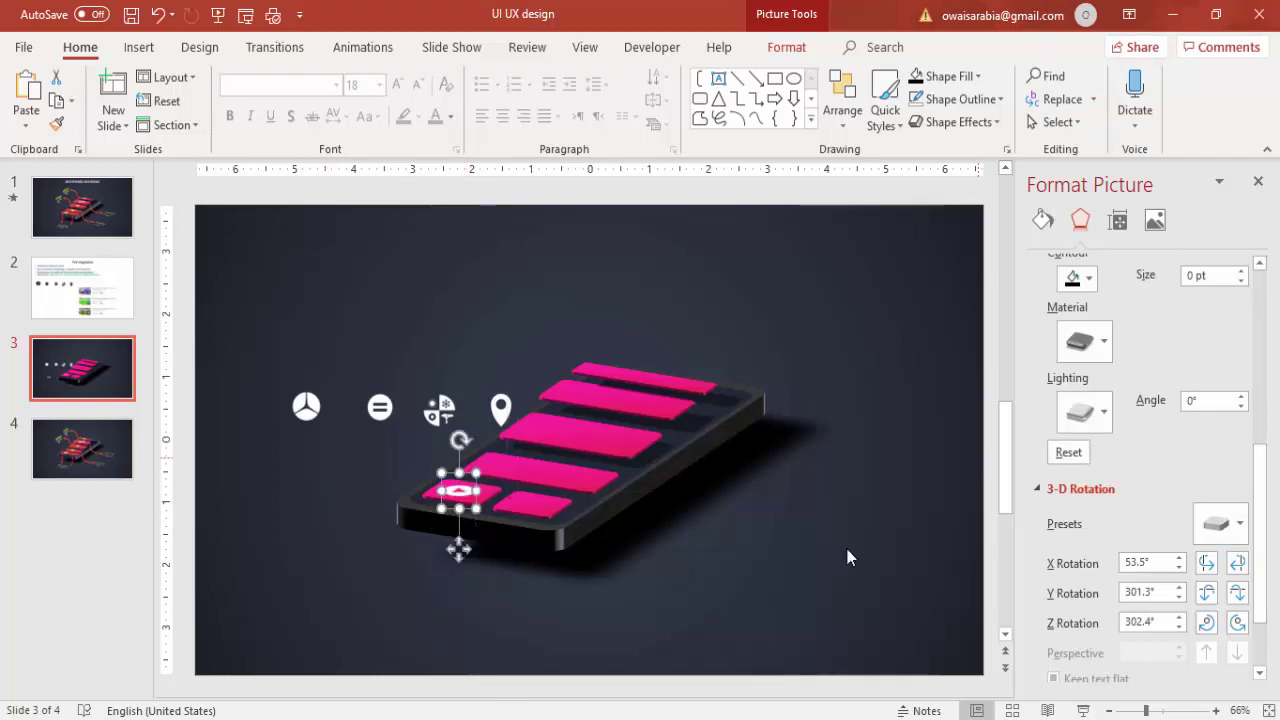
pyautogui.click(605, 594)
pyautogui.moveTo(335, 467); pyautogui.dragTo(602, 576)
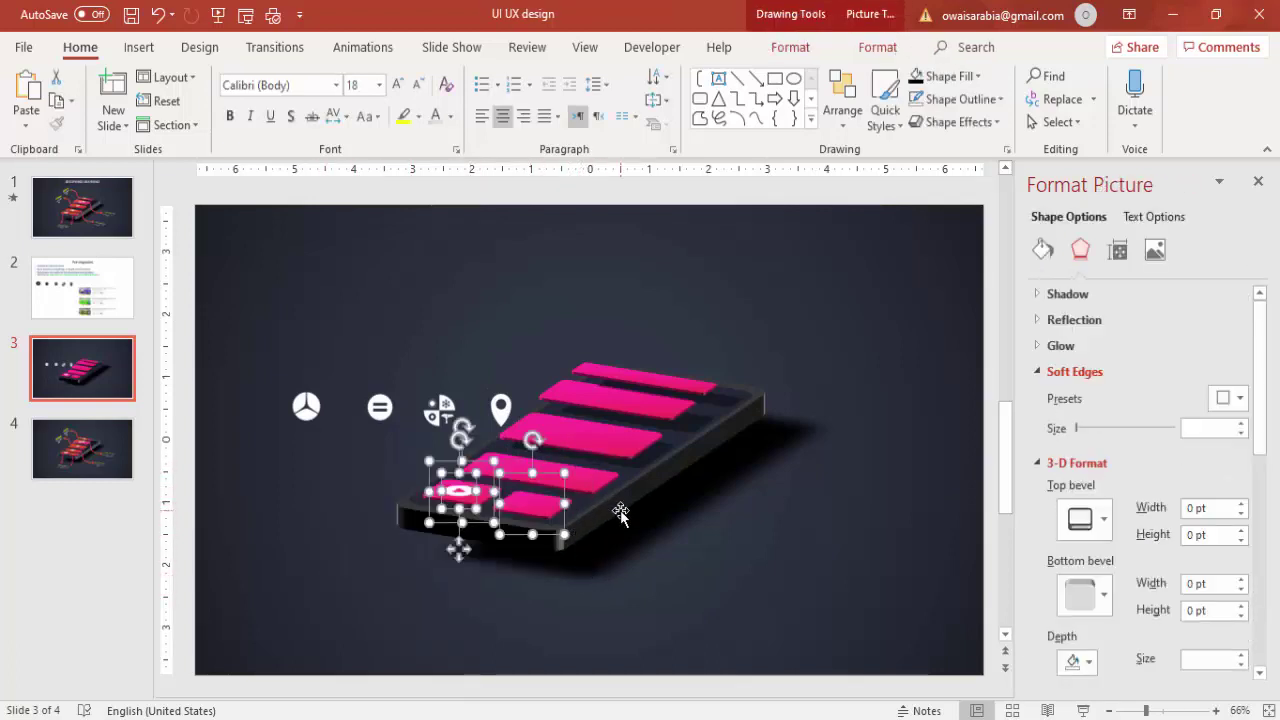
pyautogui.hotkey('ctrl', 'g')
pyautogui.click(655, 590)
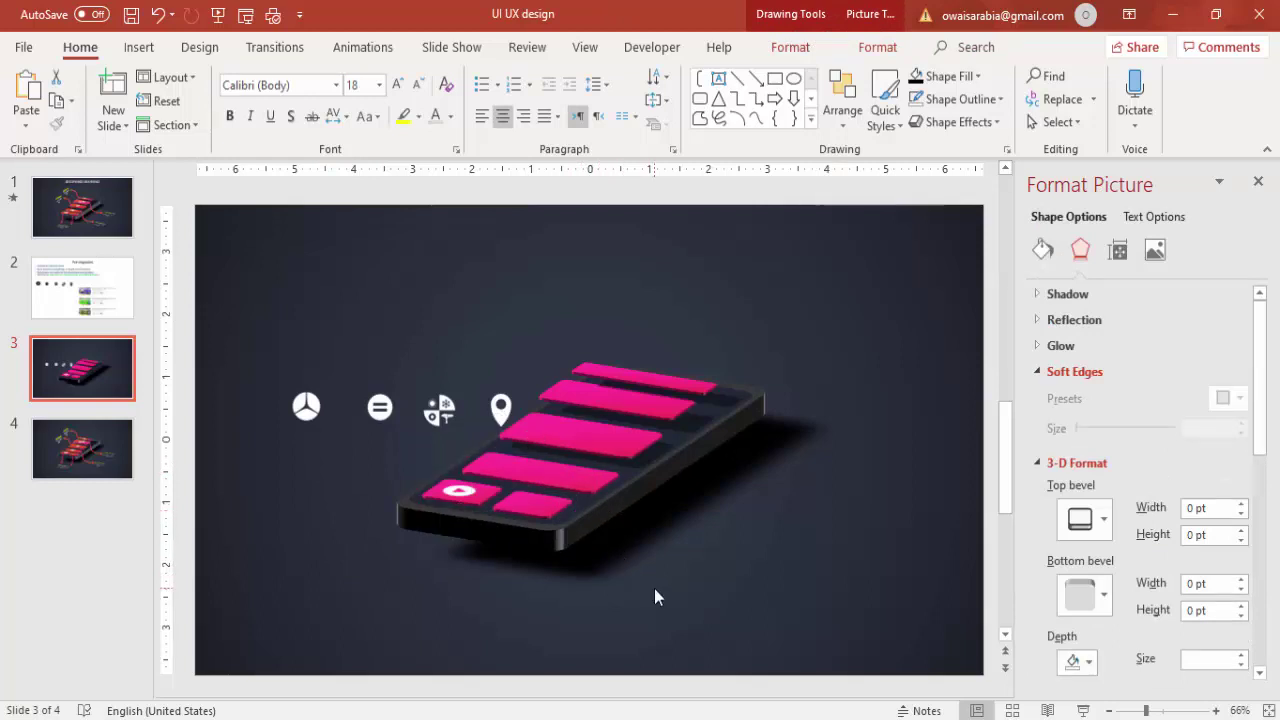
pyautogui.click(306, 406)
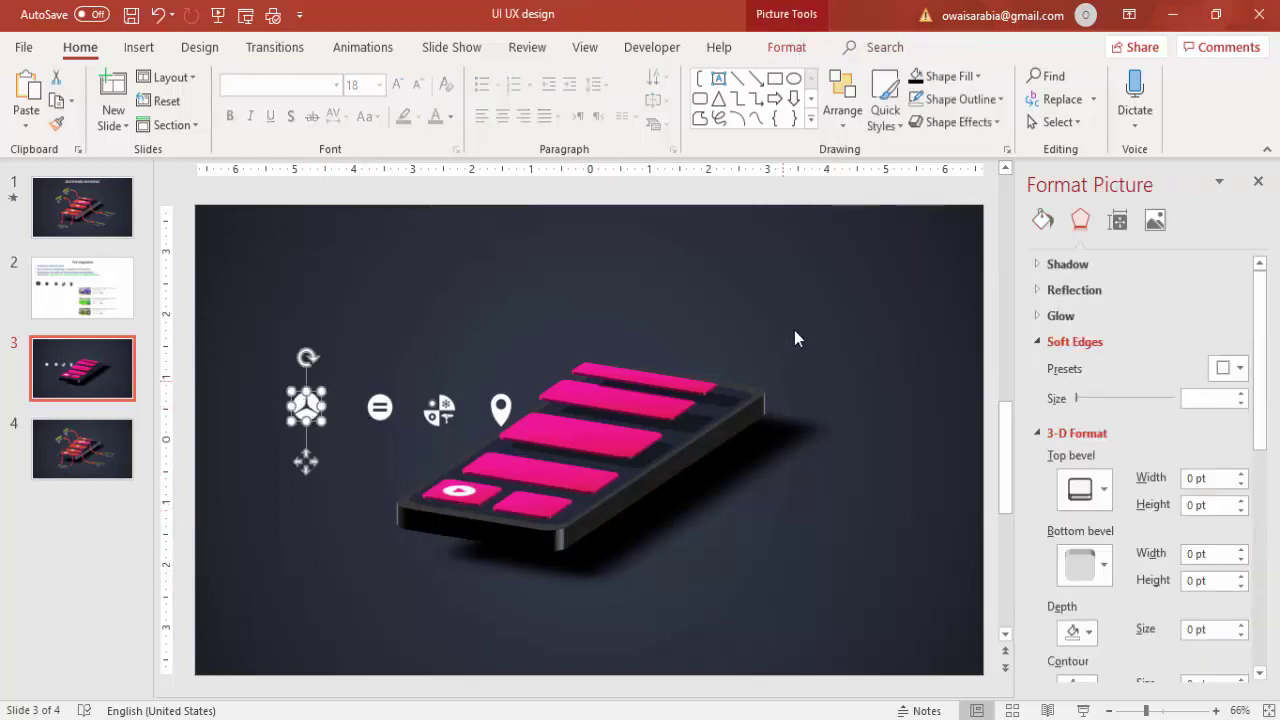
# - Select the three-pointed, equals, gear and location-pin icons and apply Off Axis 2: Top rotation
pyautogui.keyDown('shift'); pyautogui.click(380, 407); pyautogui.keyUp('shift')
pyautogui.keyDown('shift'); pyautogui.click(439, 409); pyautogui.keyUp('shift')
pyautogui.keyDown('shift'); pyautogui.click(497, 408); pyautogui.keyUp('shift')
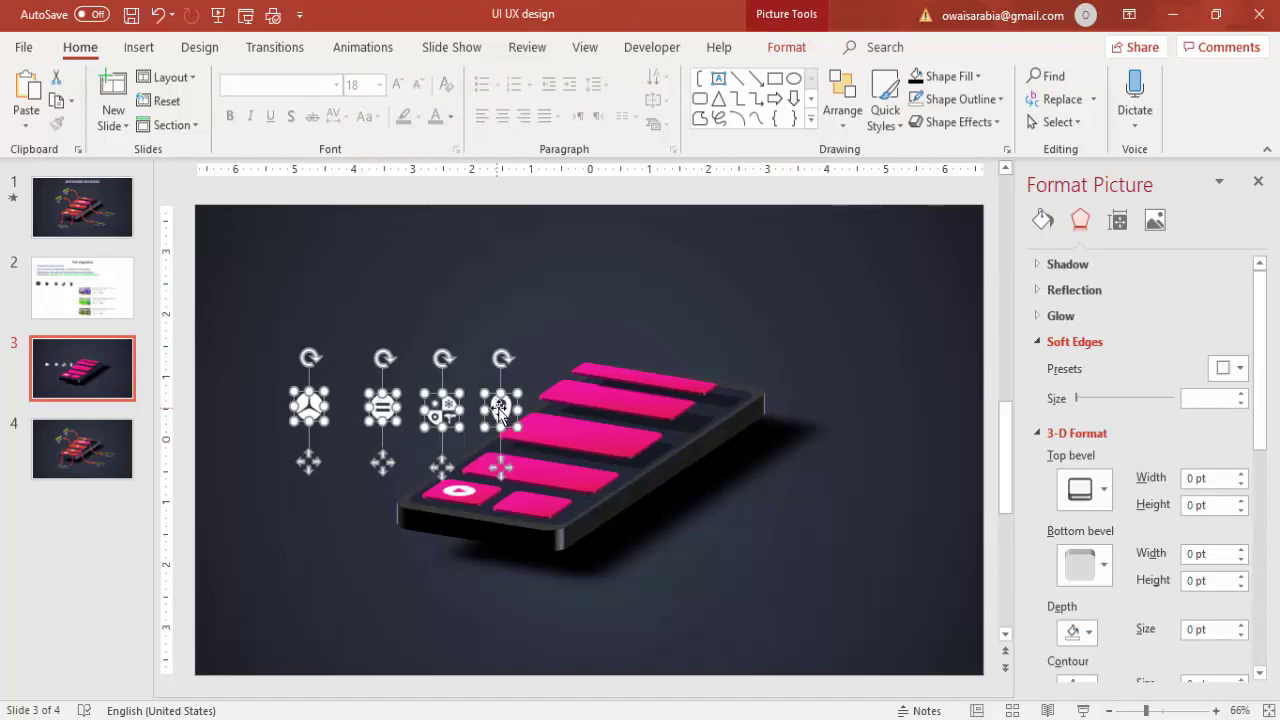
pyautogui.moveTo(501, 412); pyautogui.dragTo(465, 365)
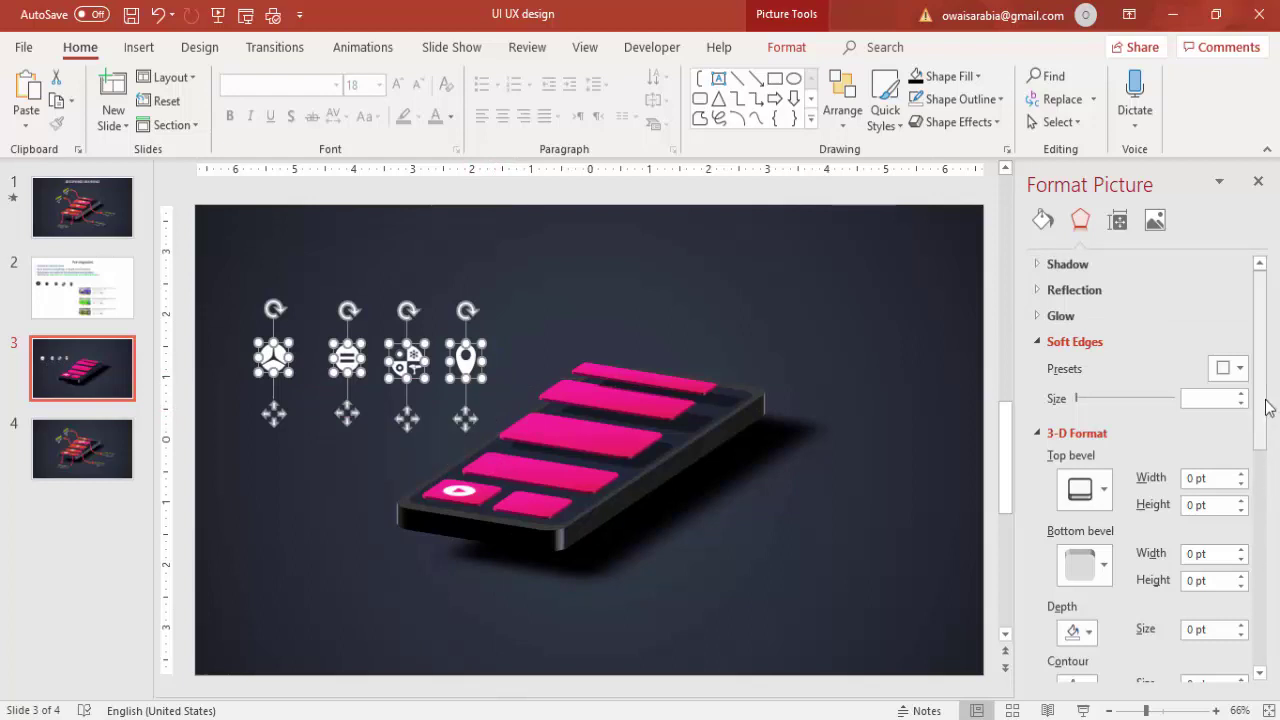
pyautogui.moveTo(1266, 403); pyautogui.dragTo(1264, 625)
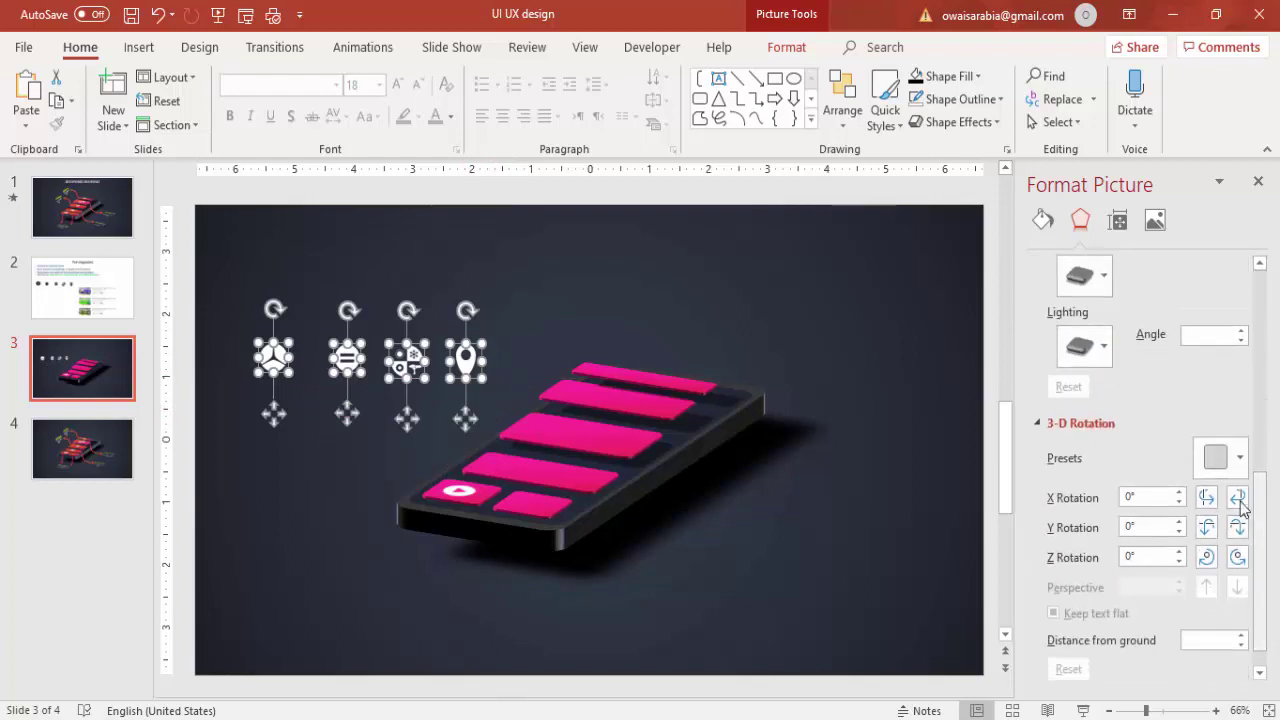
pyautogui.click(1220, 458)
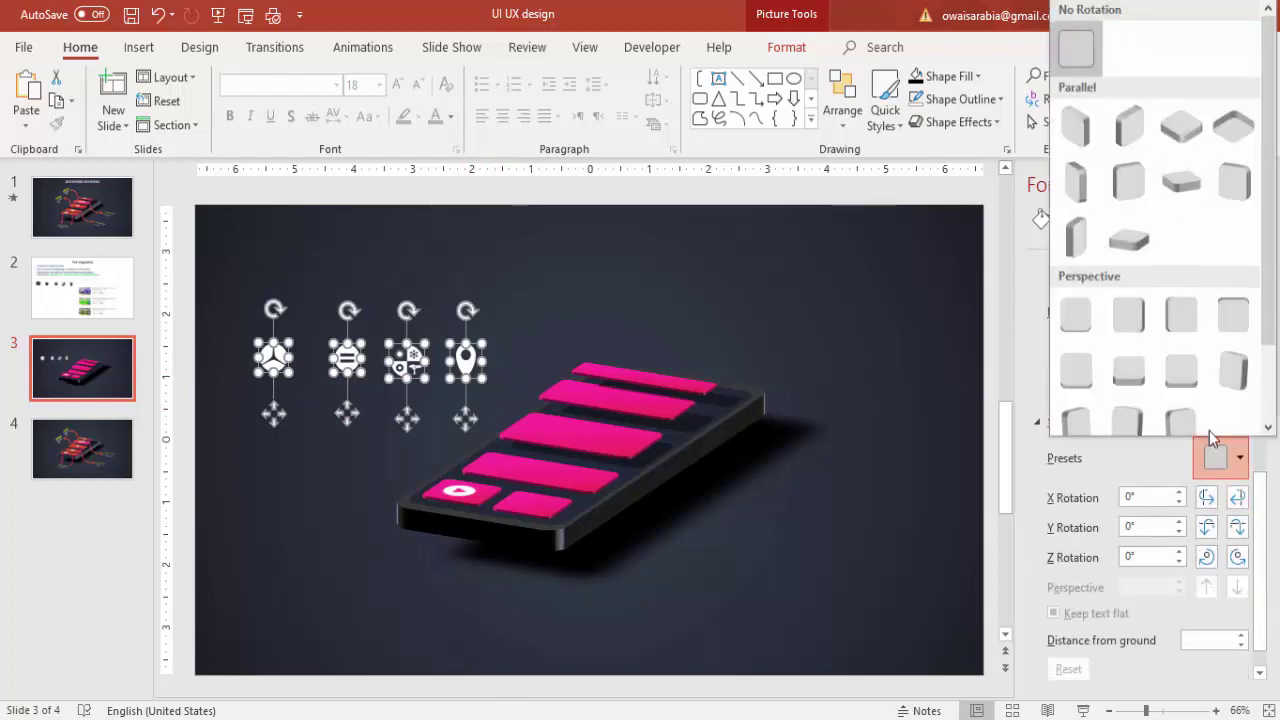
pyautogui.click(1129, 240)
# - Place two tilted icons on the fourth and top pink tiles
pyautogui.click(437, 299)
pyautogui.moveTo(273, 360); pyautogui.dragTo(529, 469)
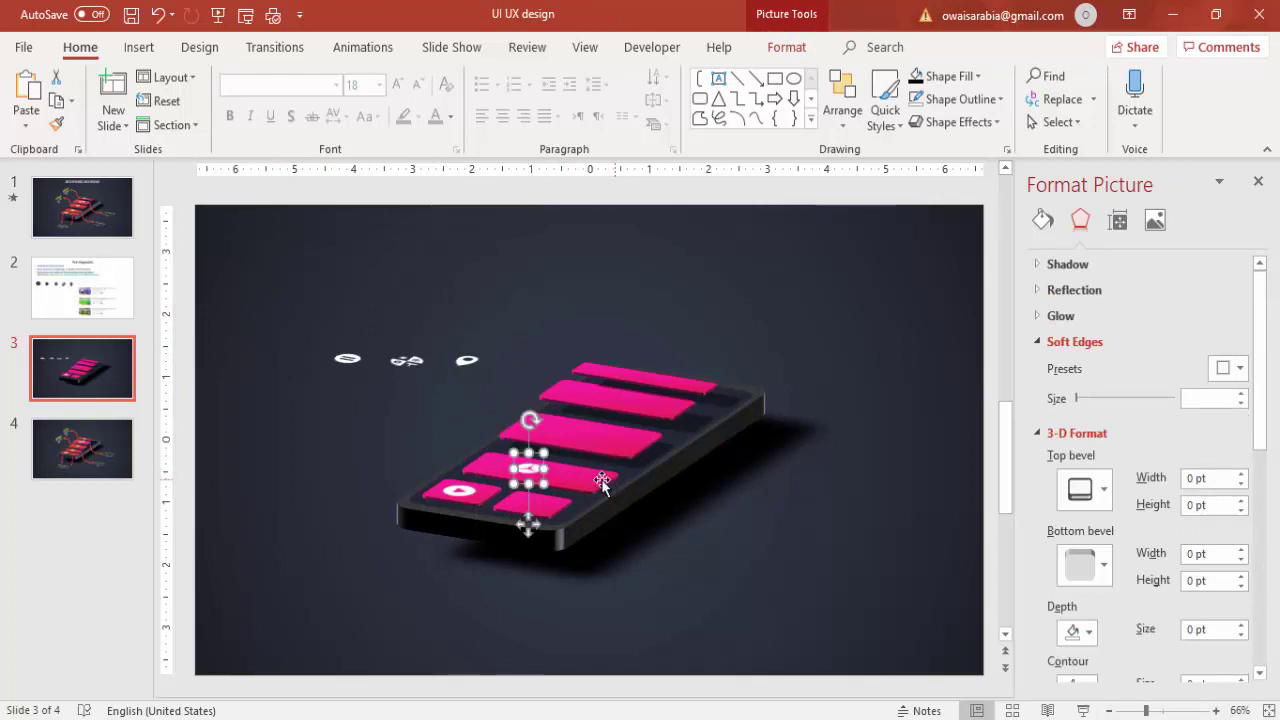
pyautogui.moveTo(350, 361); pyautogui.dragTo(642, 376)
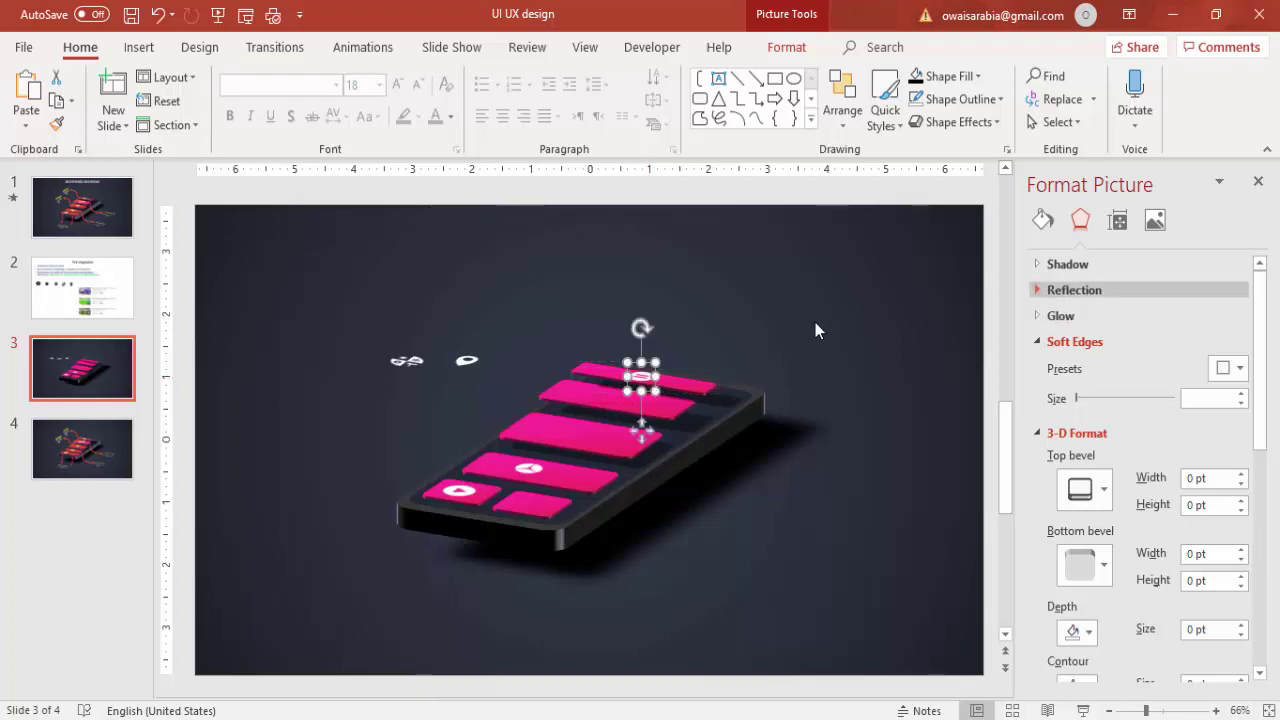
# - Place the last two tilted icons on the middle and second pink tiles
pyautogui.click(471, 372)
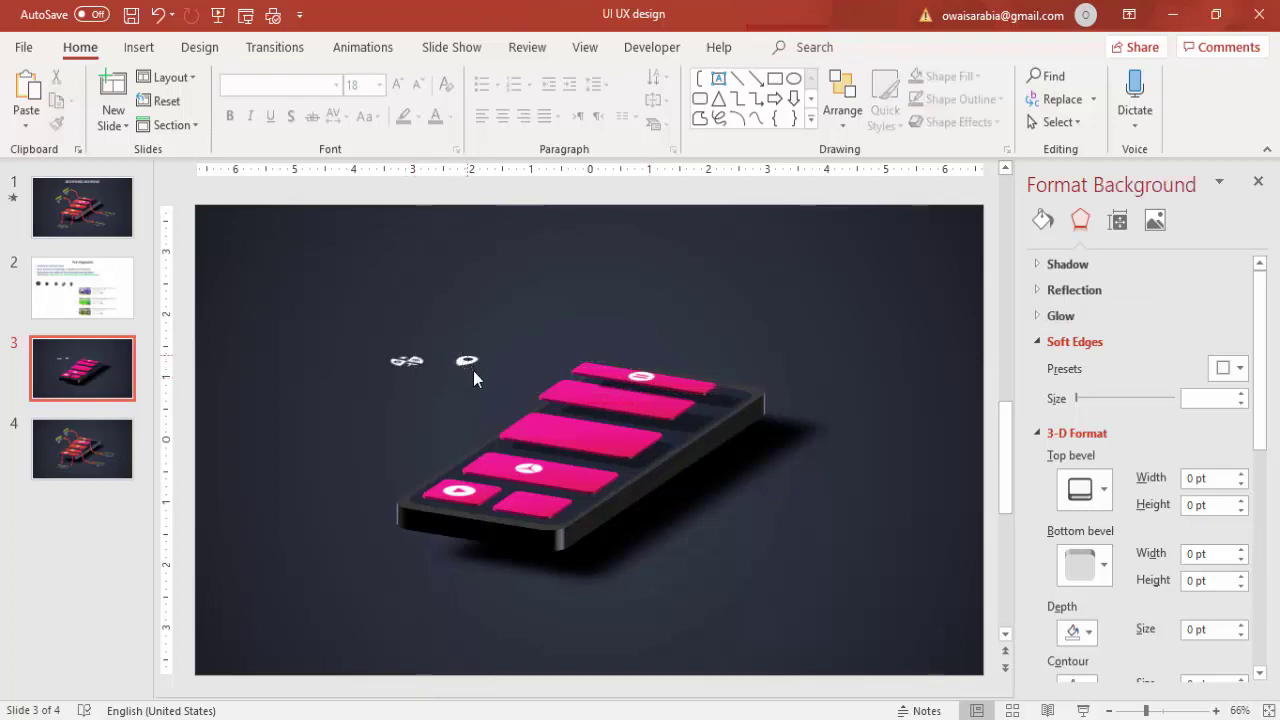
pyautogui.moveTo(466, 360); pyautogui.dragTo(570, 432)
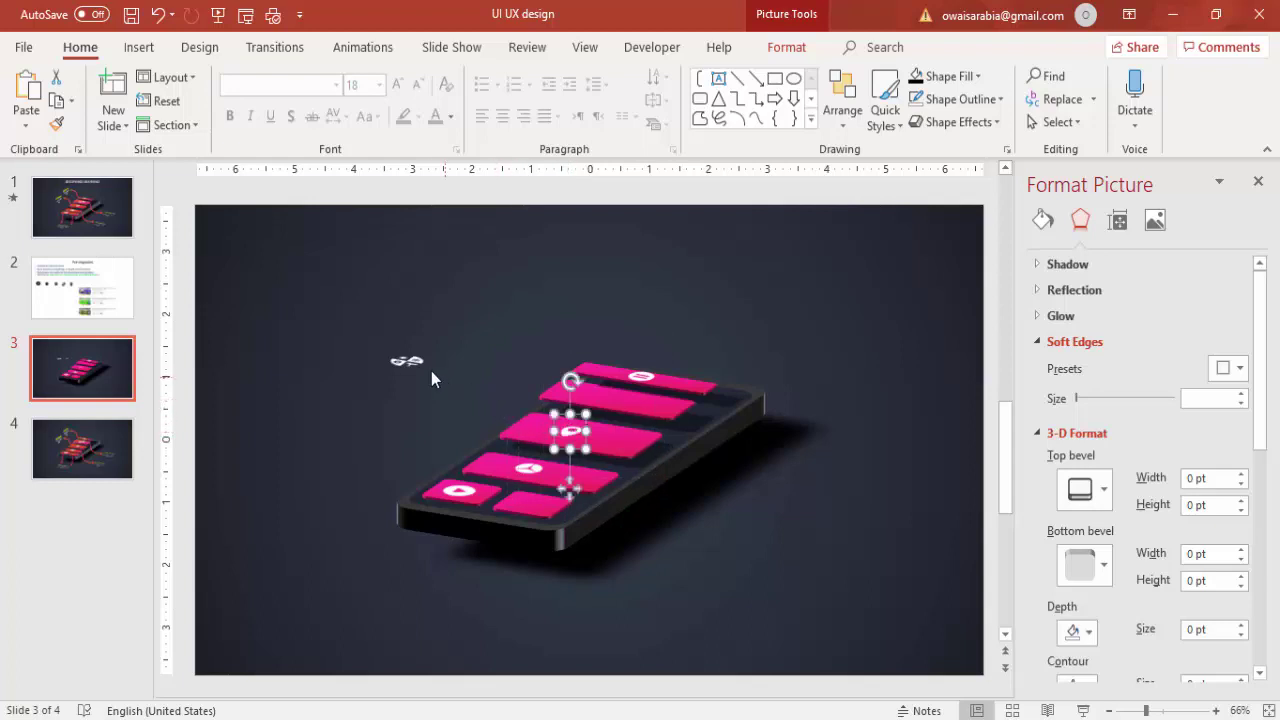
pyautogui.moveTo(407, 361); pyautogui.dragTo(611, 397)
# - Send the shape lying over the top tiles one layer backward
pyautogui.click(712, 403)
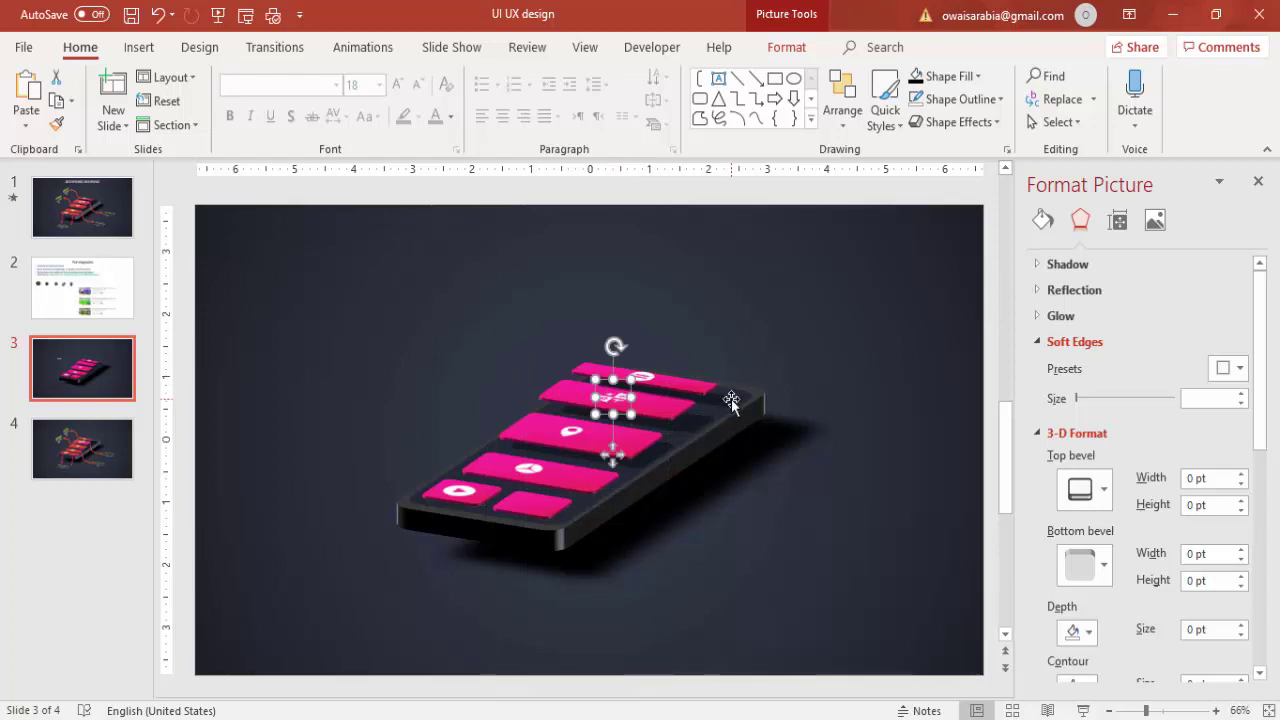
pyautogui.click(790, 47)
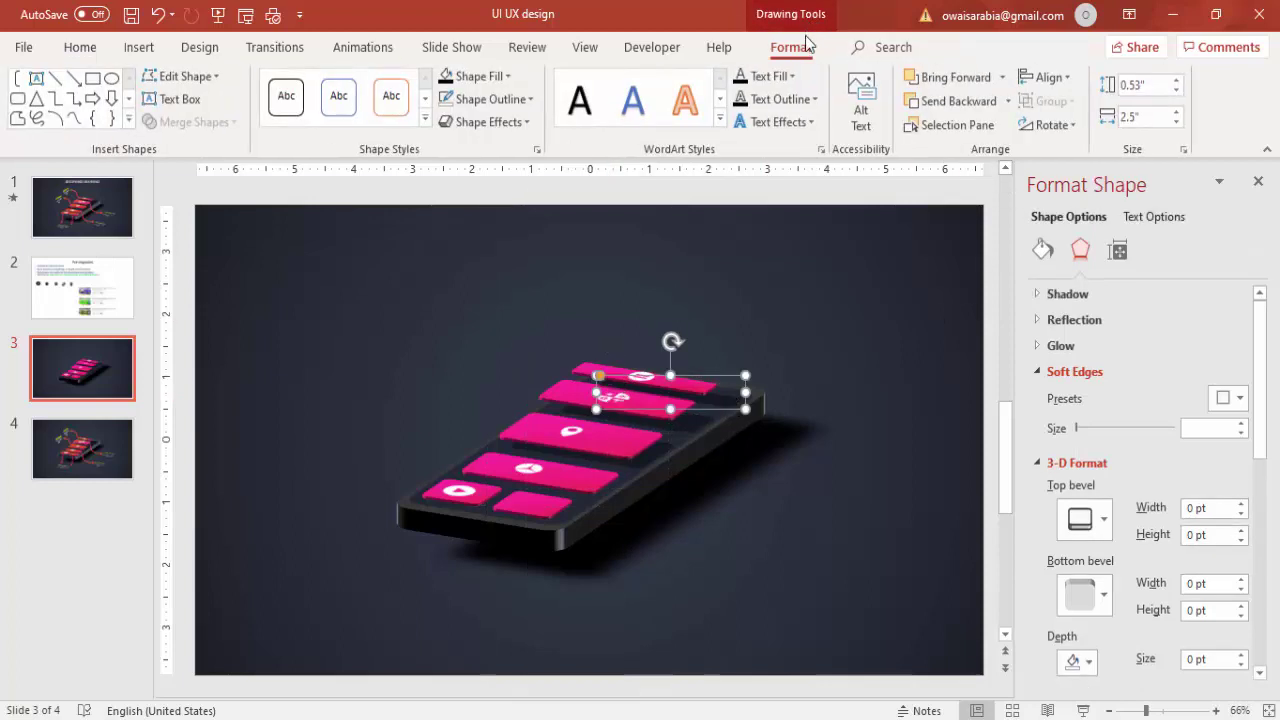
pyautogui.click(980, 101)
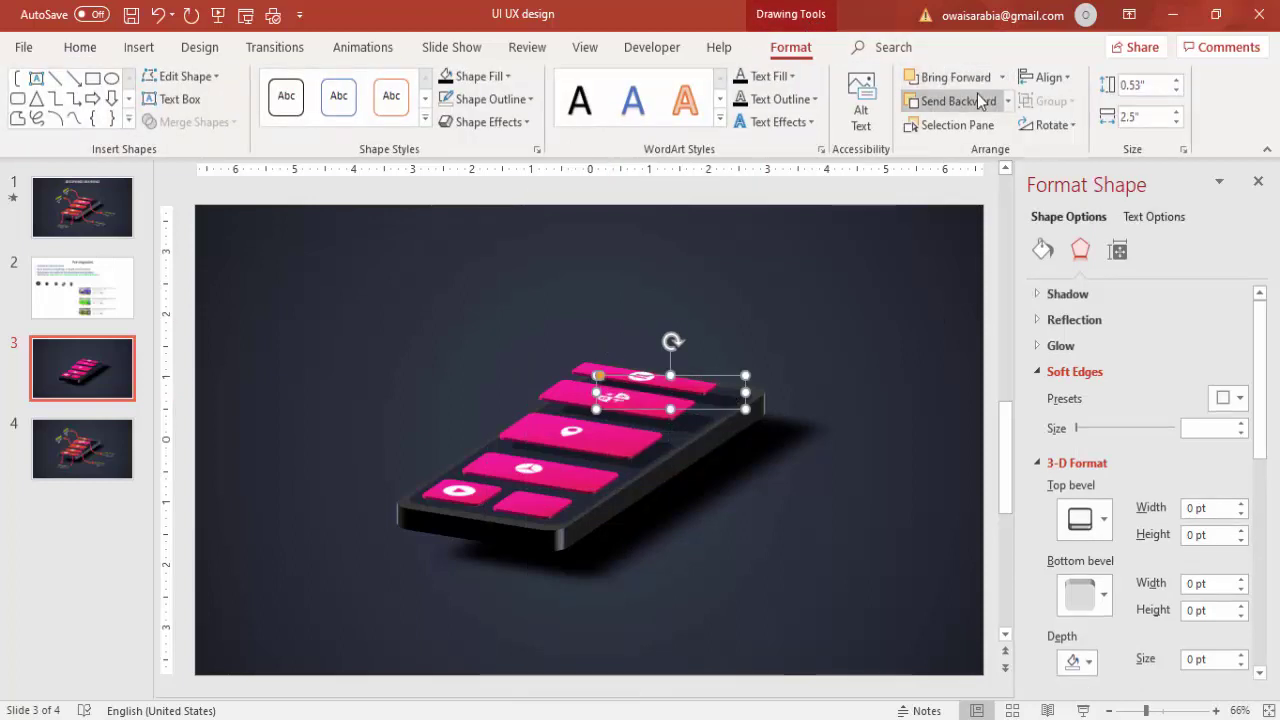
pyautogui.click(827, 362)
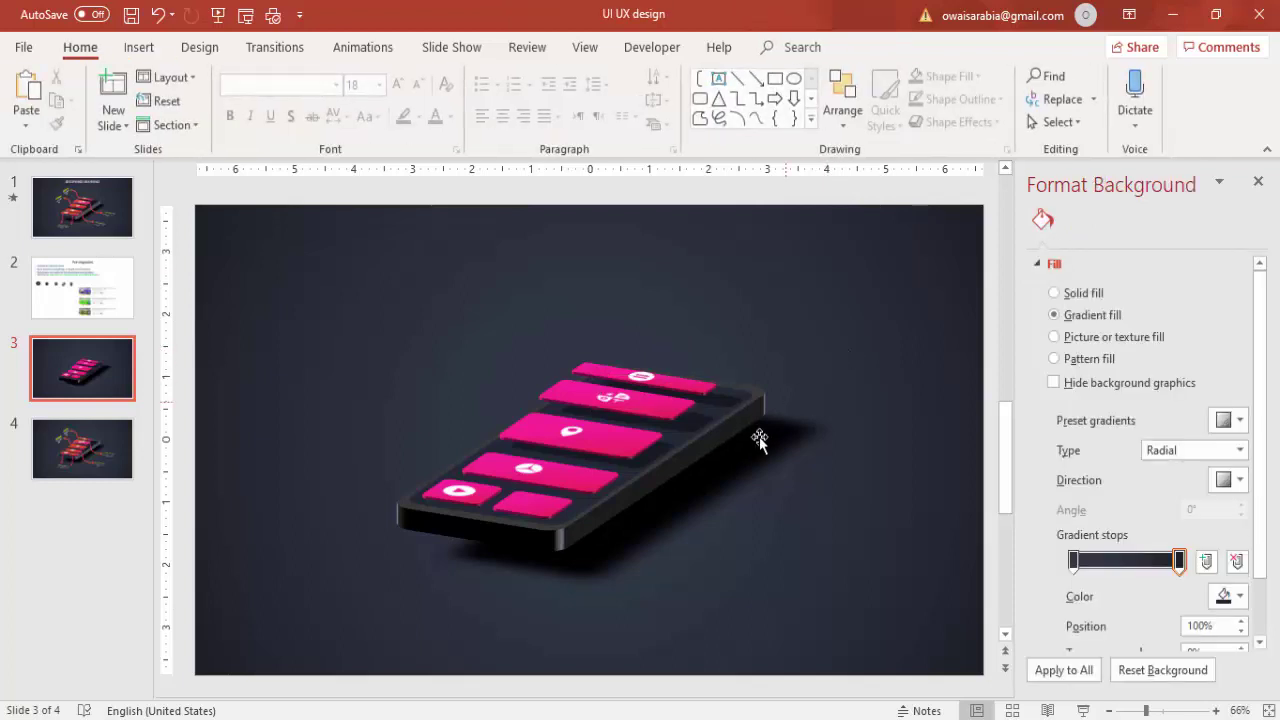
# - Group the top pink tile with its icon
pyautogui.moveTo(481, 462); pyautogui.dragTo(696, 539)
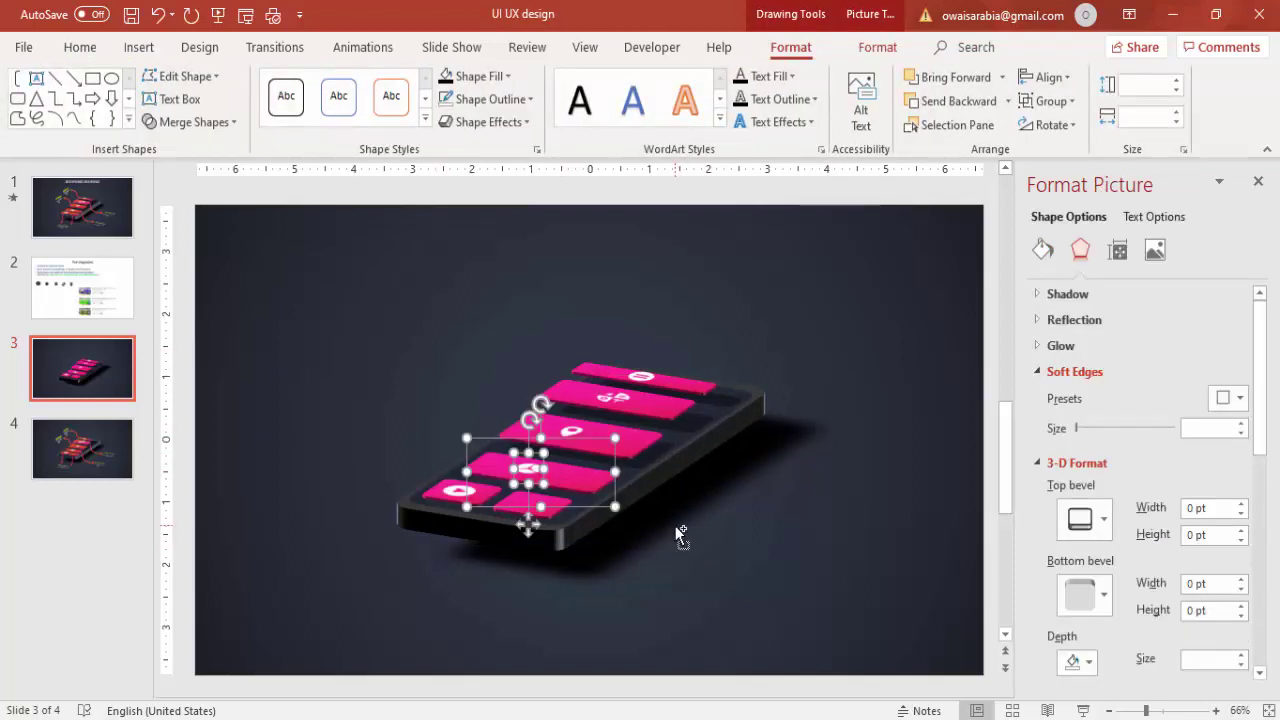
pyautogui.click(481, 378)
pyautogui.moveTo(472, 374); pyautogui.dragTo(686, 483)
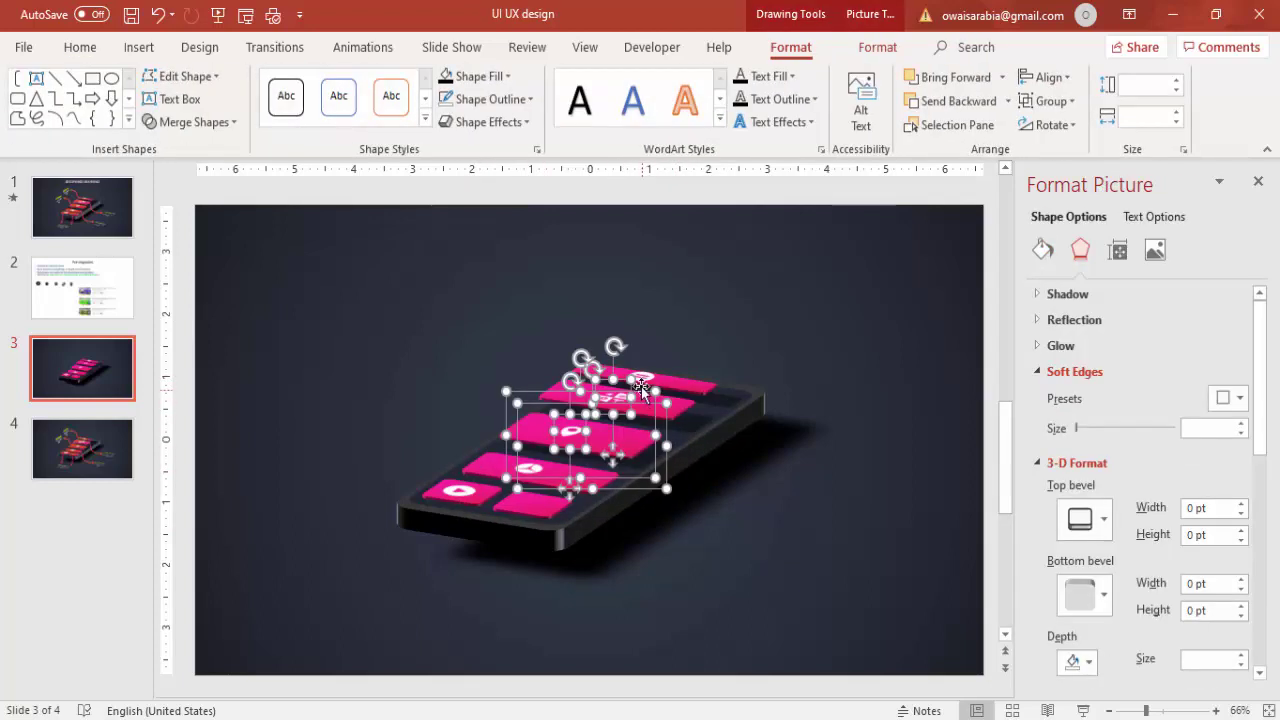
pyautogui.keyDown('shift'); pyautogui.click(622, 378); pyautogui.keyUp('shift')
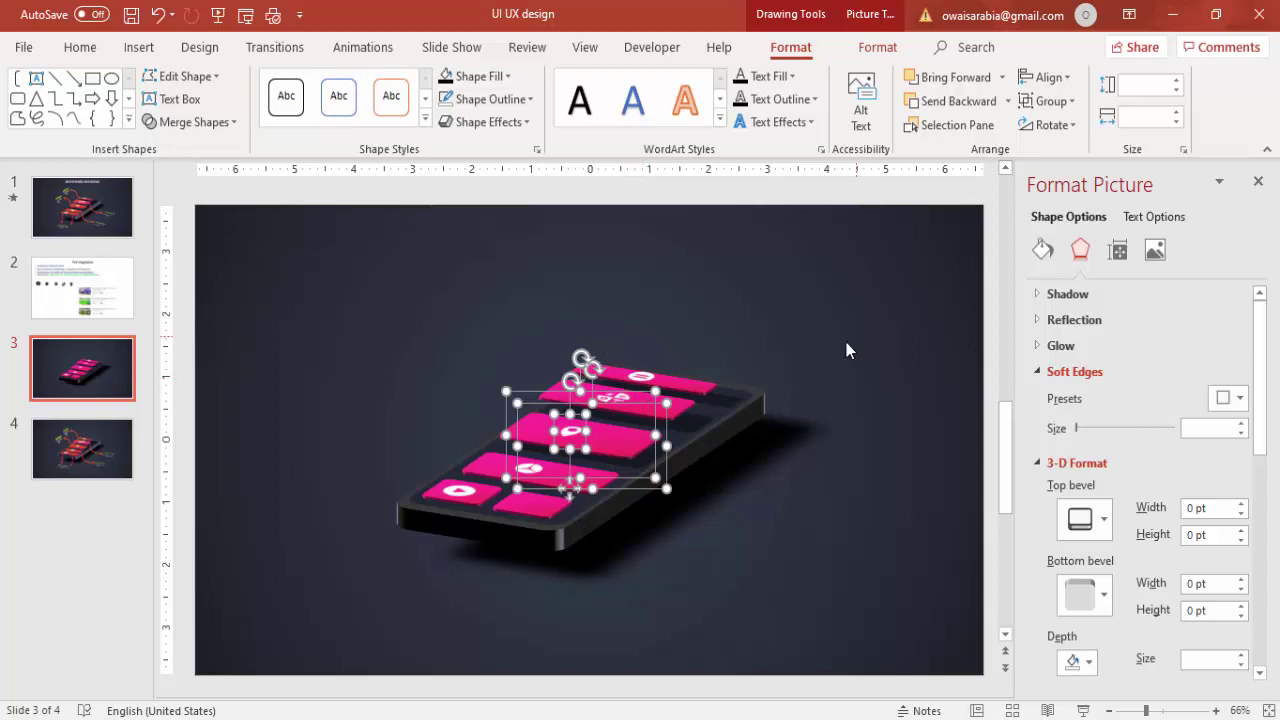
pyautogui.click(772, 410)
pyautogui.click(630, 408)
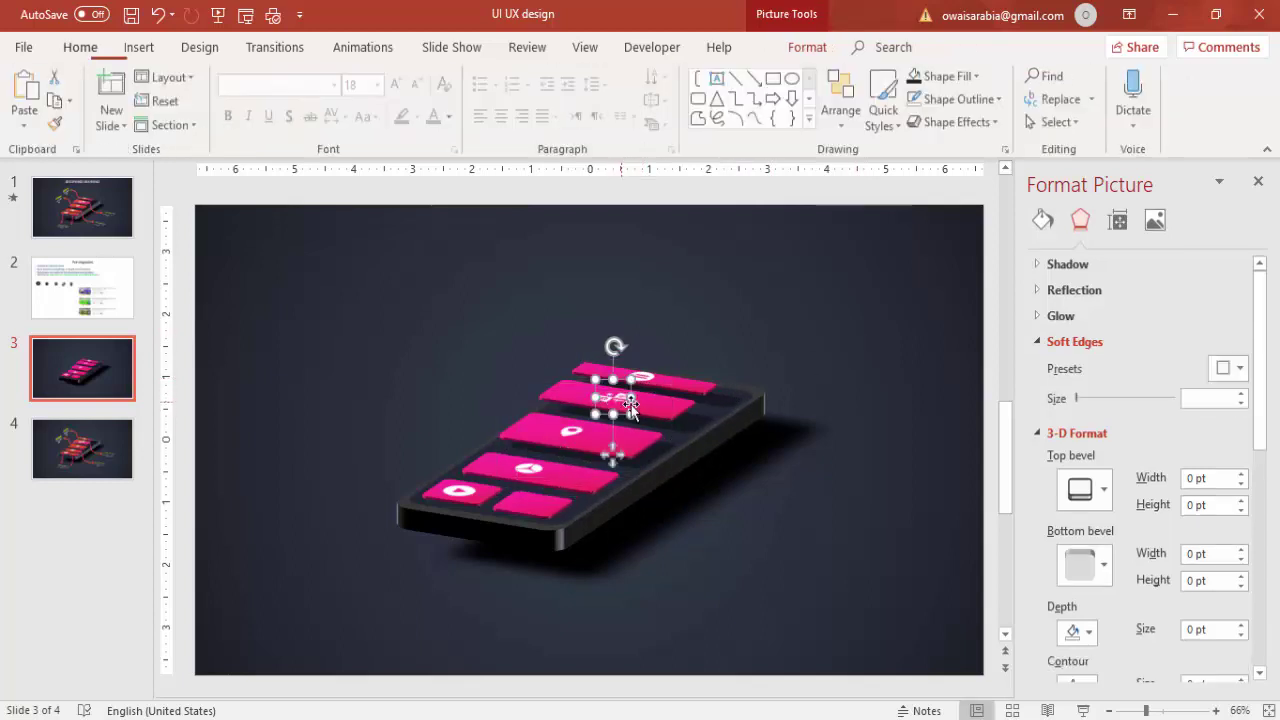
pyautogui.click(647, 399)
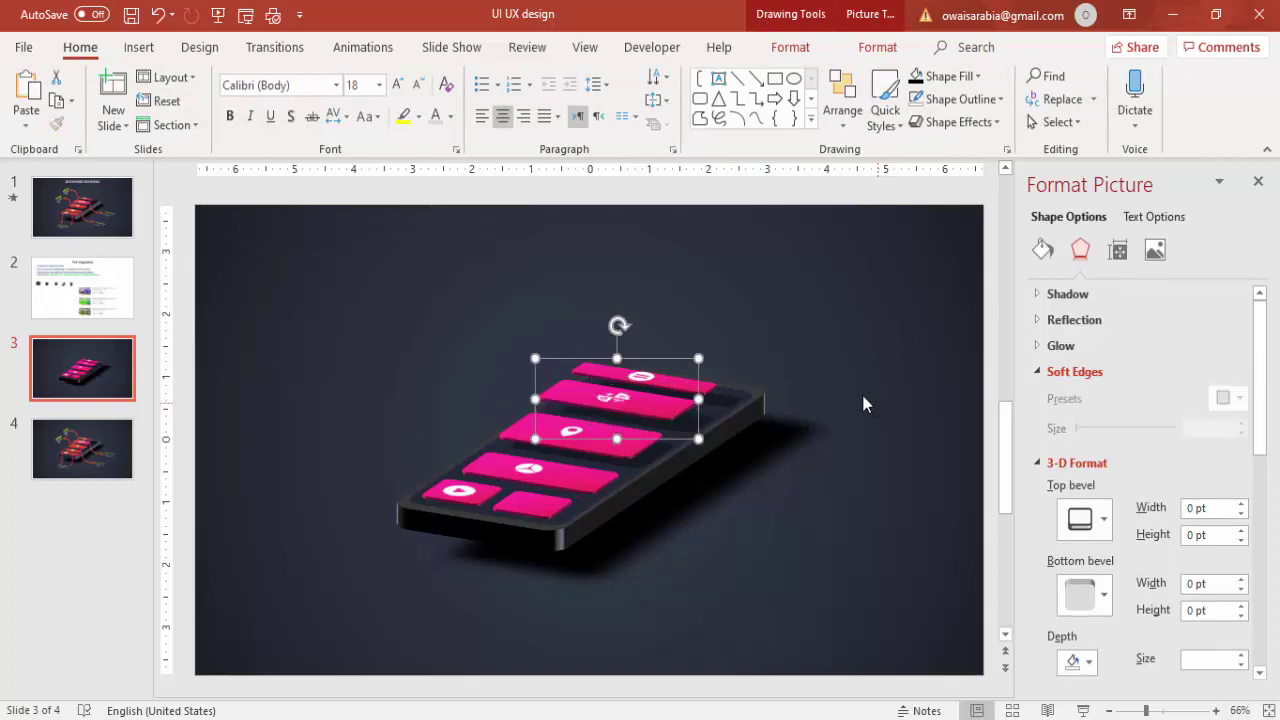
pyautogui.click(643, 376)
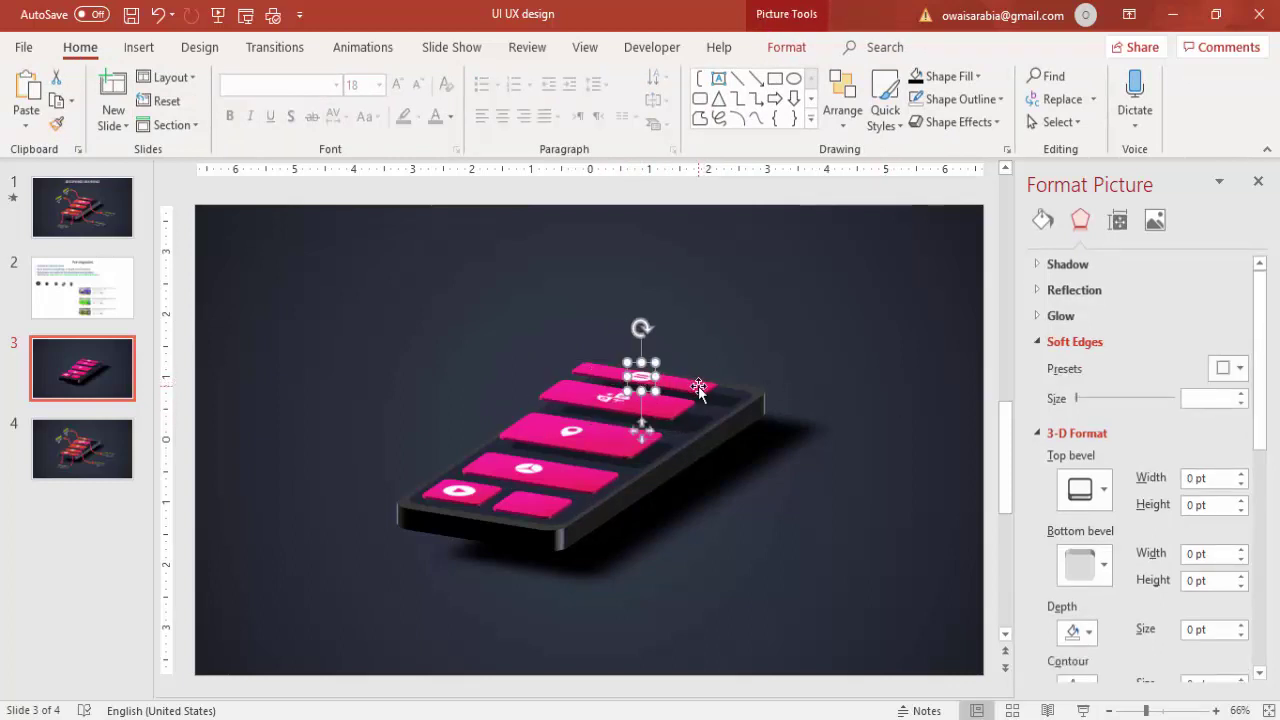
pyautogui.keyDown('shift'); pyautogui.click(698, 388); pyautogui.keyUp('shift')
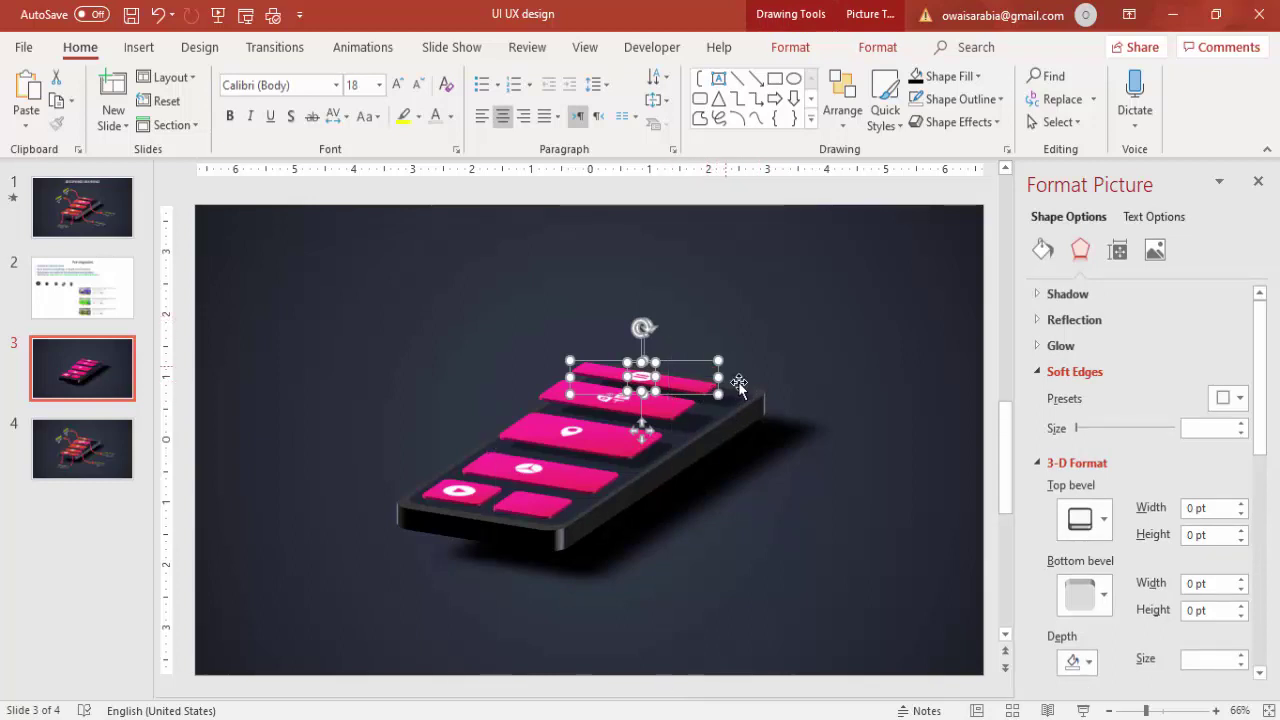
pyautogui.hotkey('ctrl', 'g')
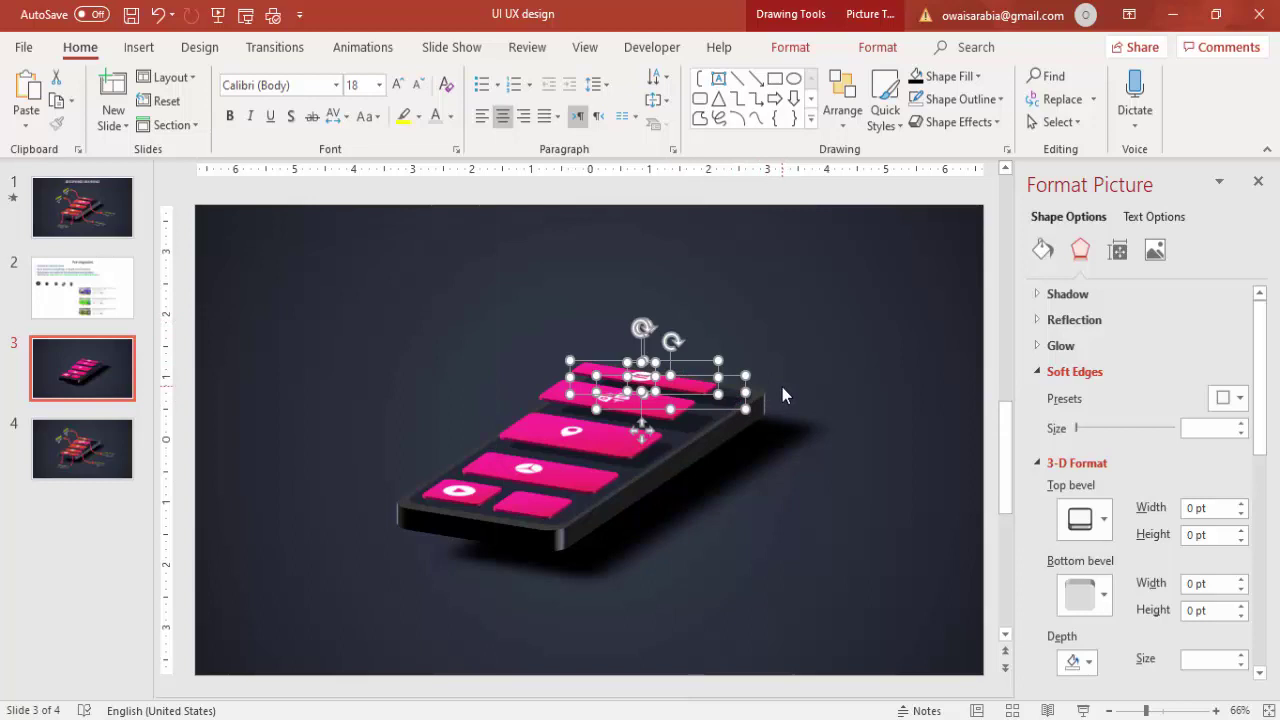
# - Group the second and third tile pieces together
pyautogui.click(657, 408)
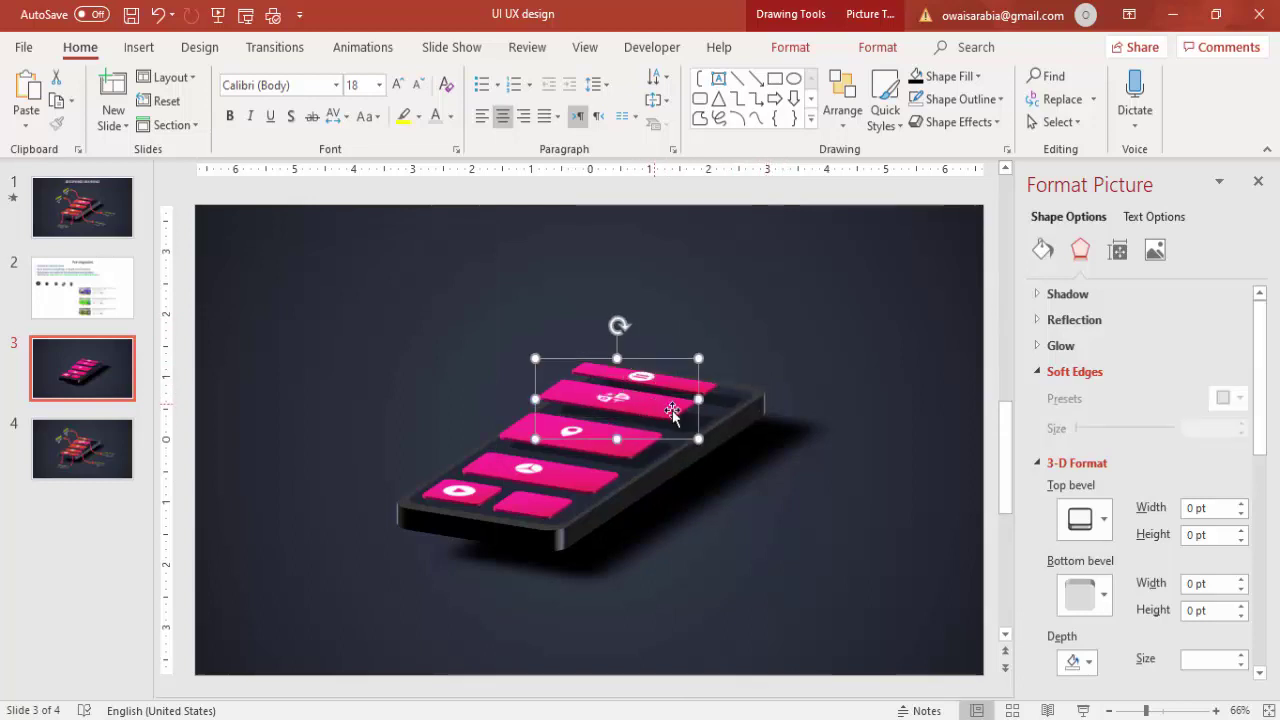
pyautogui.keyDown('shift'); pyautogui.click(709, 418); pyautogui.keyUp('shift')
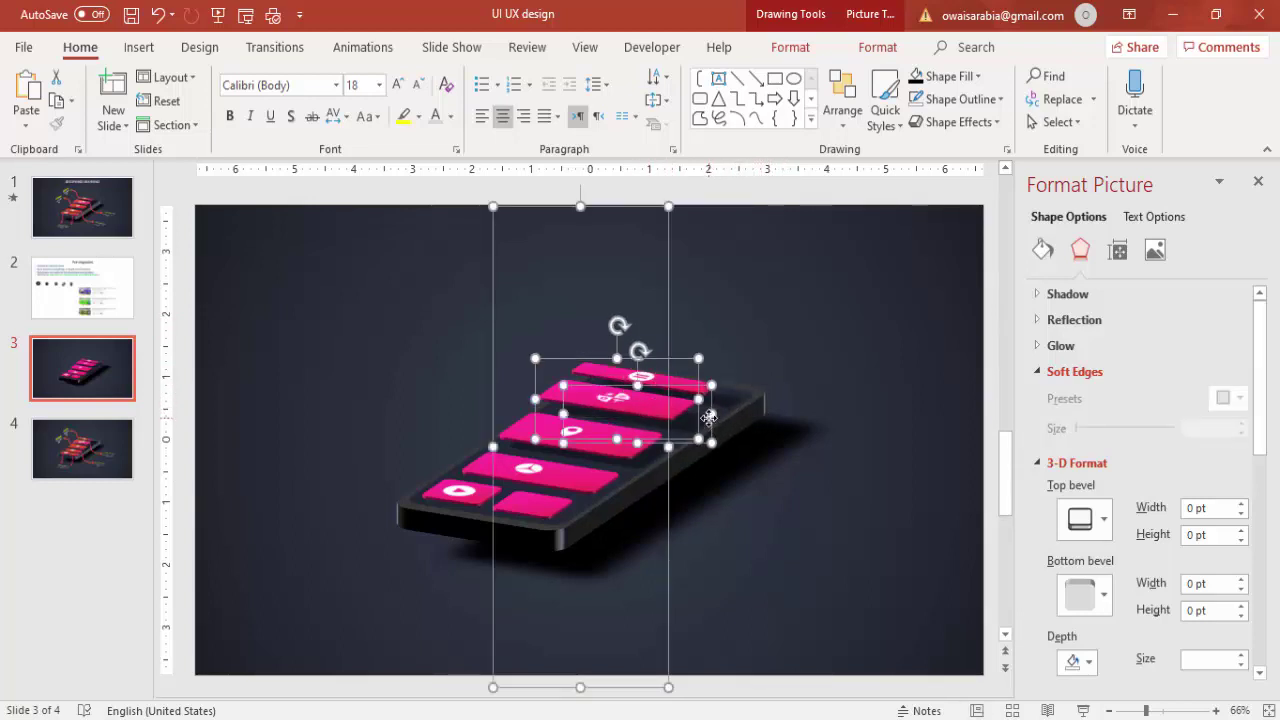
pyautogui.keyDown('shift'); pyautogui.click(669, 323); pyautogui.keyUp('shift')
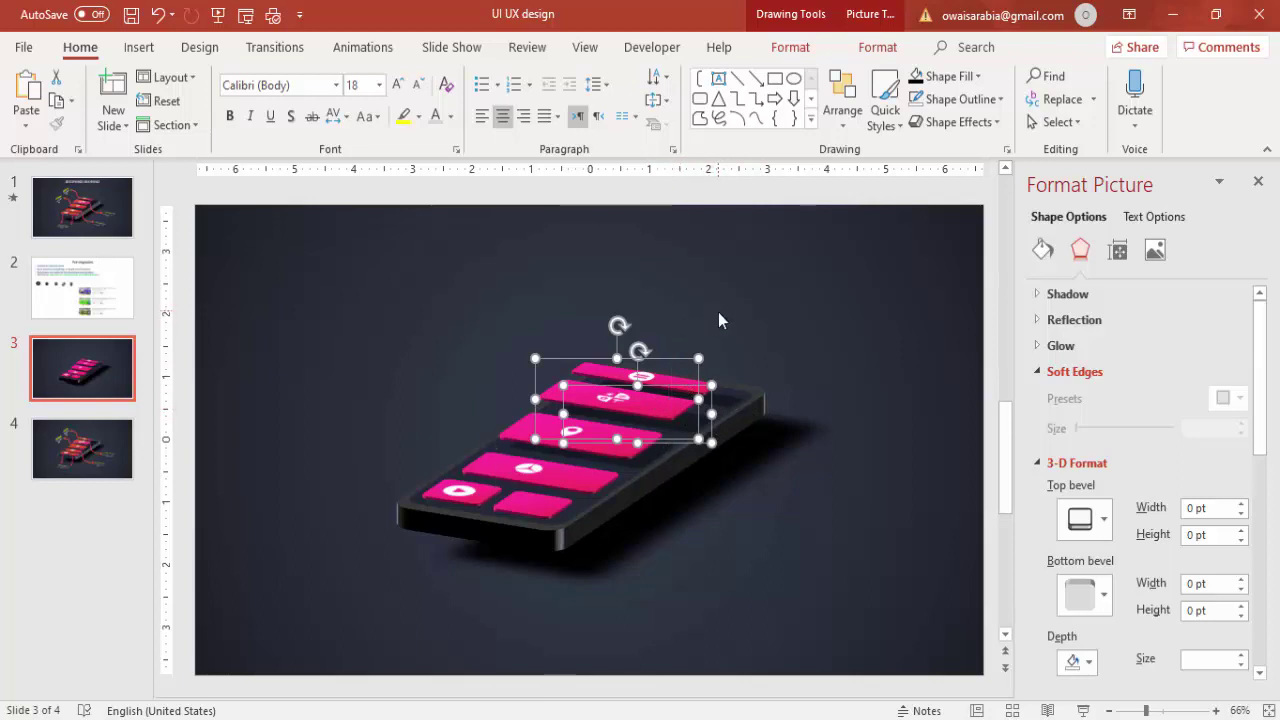
pyautogui.hotkey('ctrl', 'g')
pyautogui.click(643, 449)
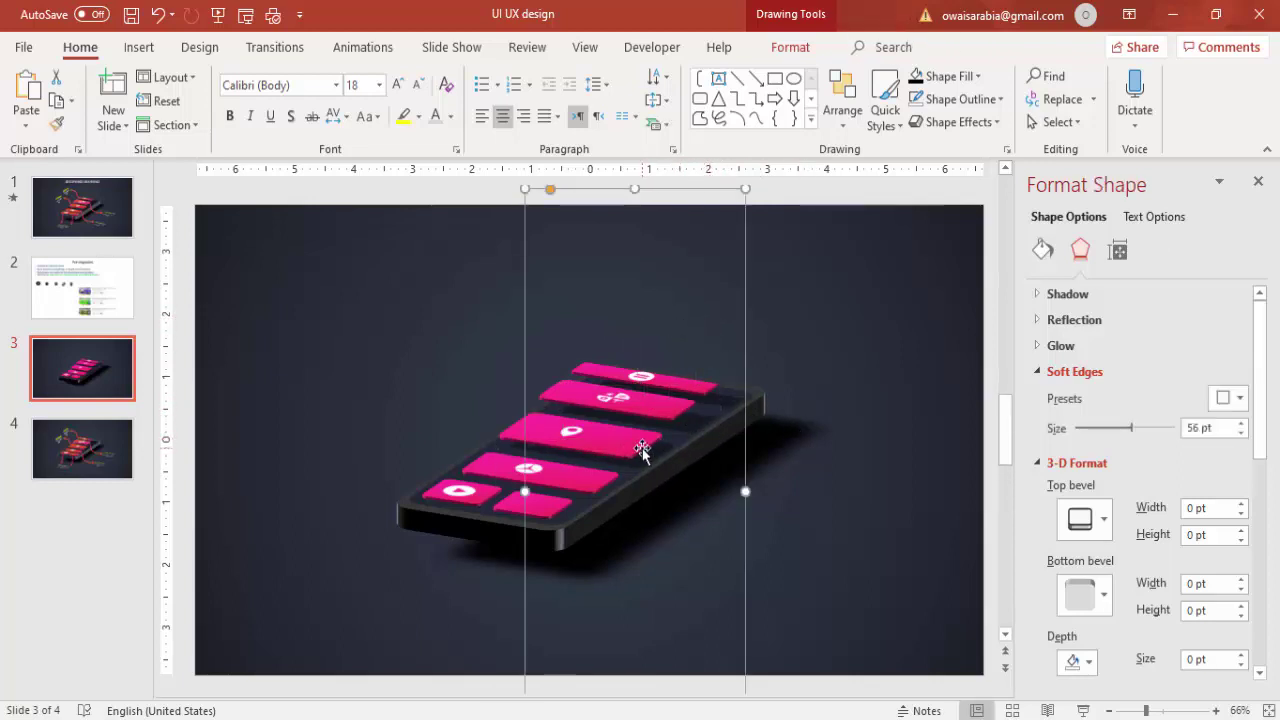
# - Select individual tile pieces and icon pictures on the phone to check them
pyautogui.click(663, 449)
pyautogui.keyDown('shift'); pyautogui.click(666, 449); pyautogui.keyUp('shift')
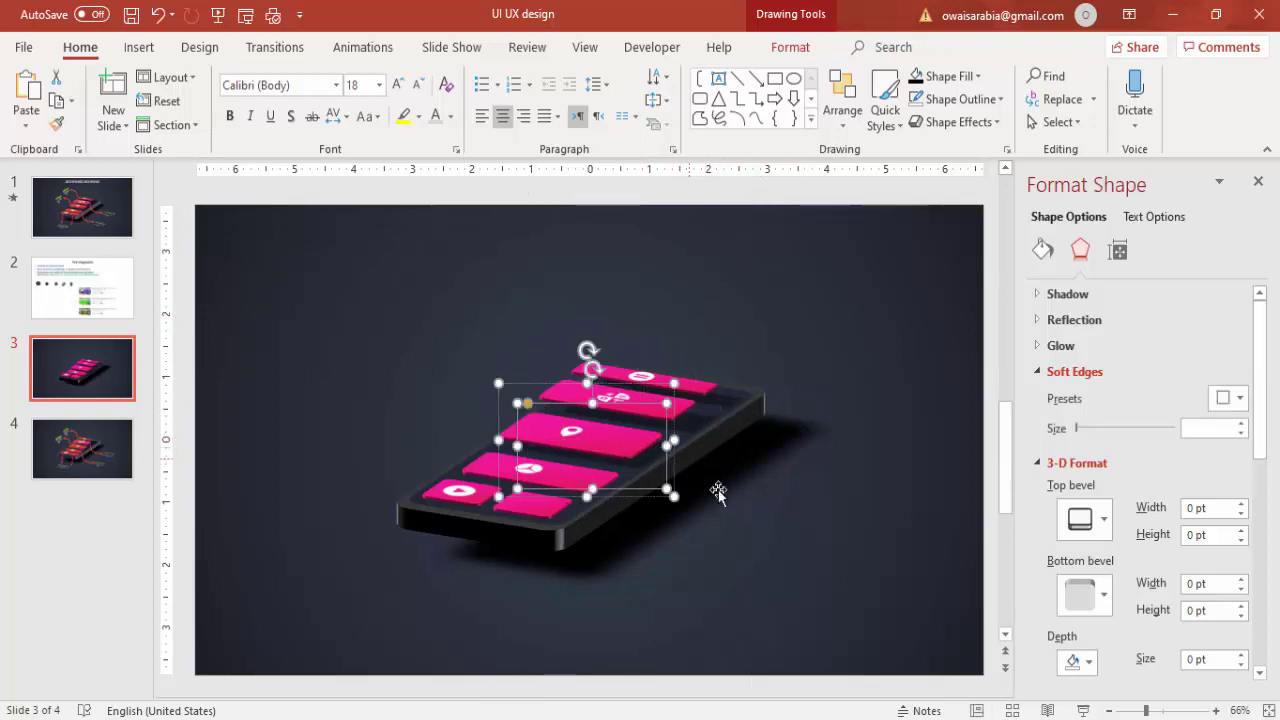
pyautogui.click(649, 443)
pyautogui.click(657, 443)
pyautogui.click(712, 455)
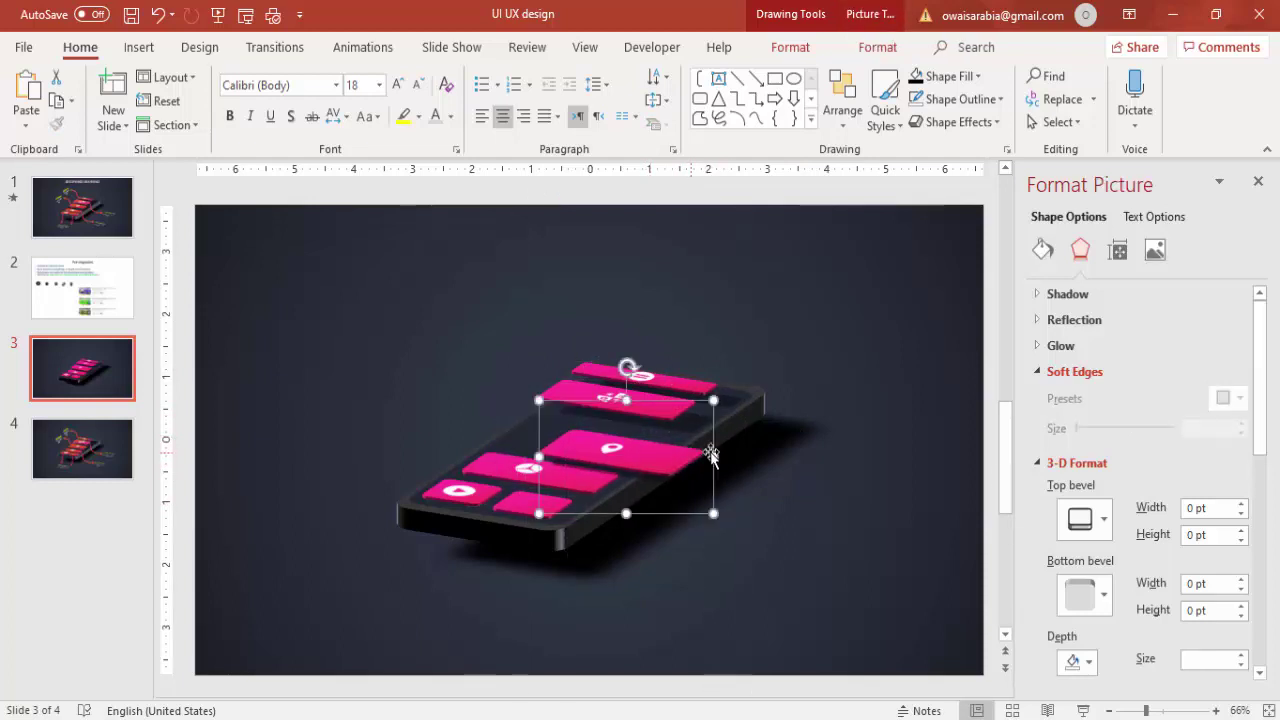
pyautogui.click(722, 440)
# - Deselect everything and open the Insert tab's Shapes gallery
pyautogui.click(805, 318)
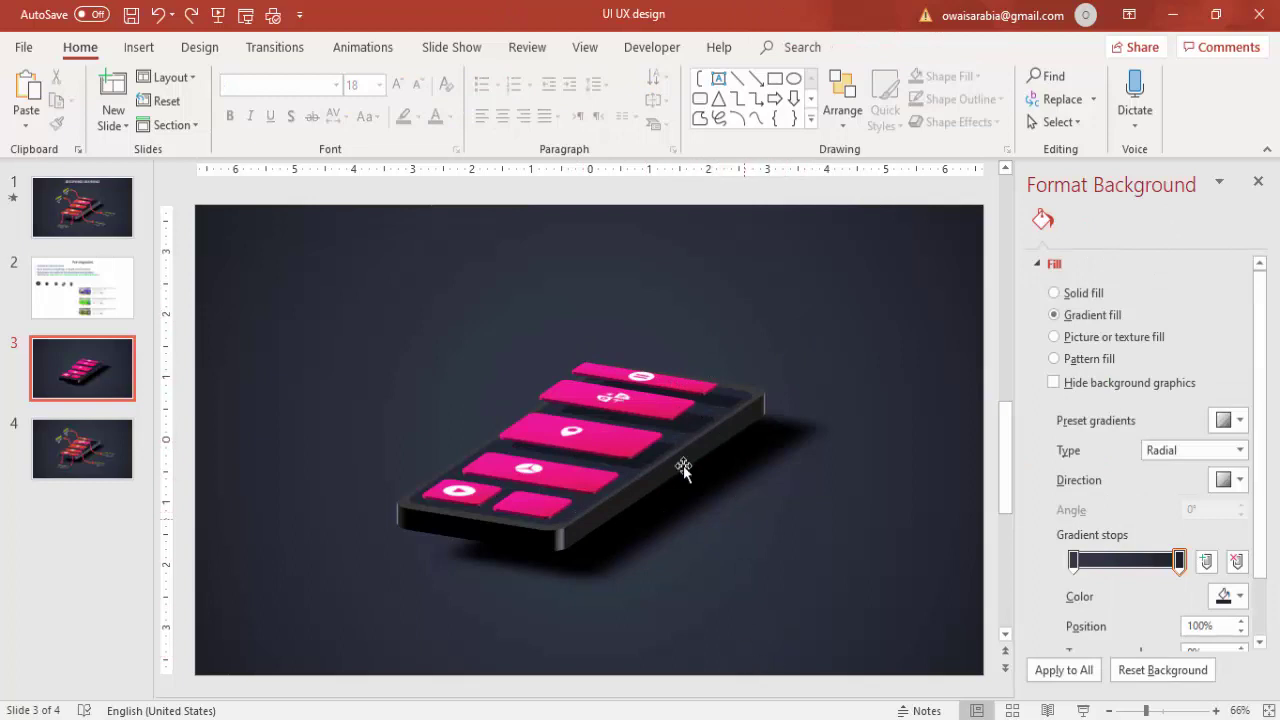
pyautogui.click(141, 49)
pyautogui.click(300, 118)
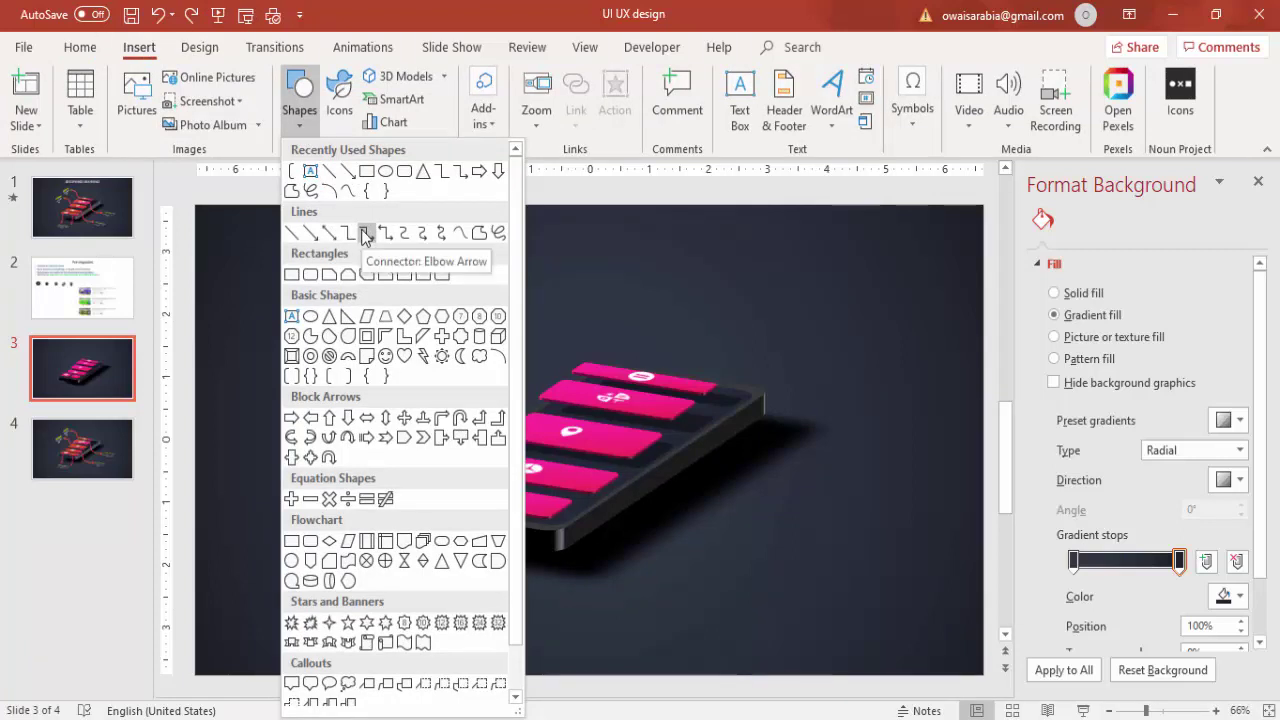
# - Draw an elbow arrow connector down from the tile, convert it to a Curved Connector, and bend it lower left
pyautogui.click(365, 234)
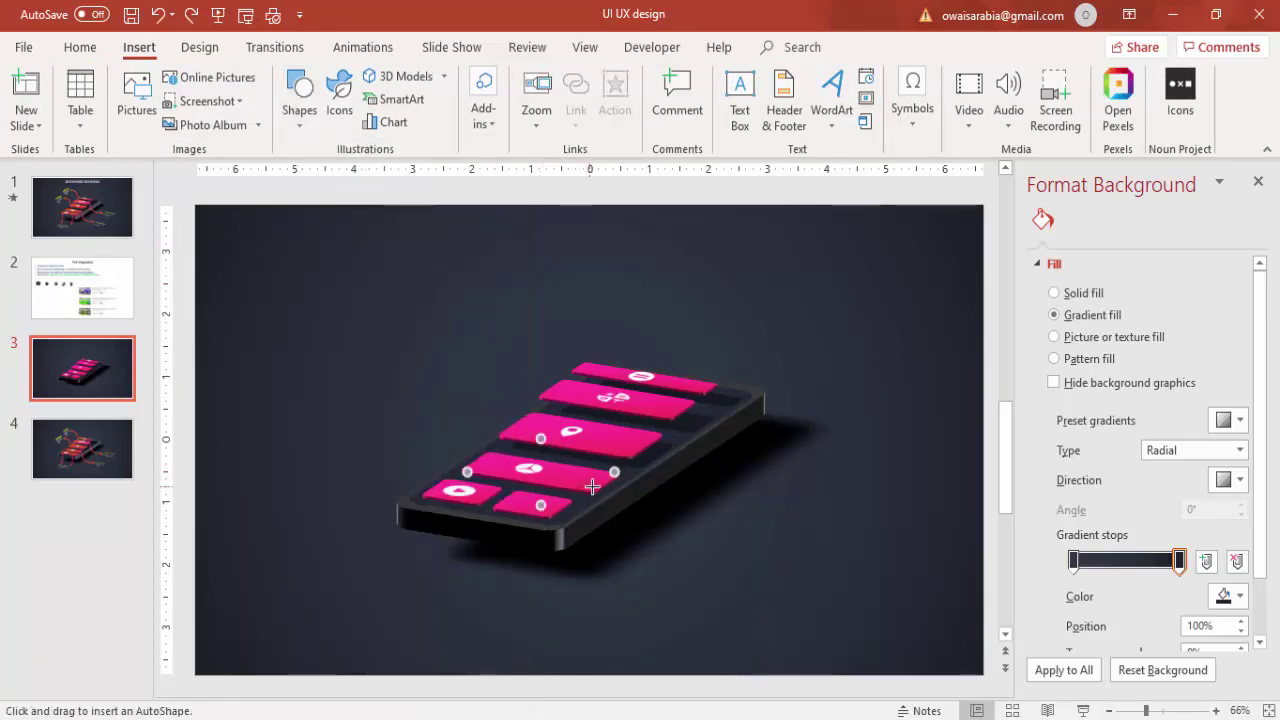
pyautogui.moveTo(614, 472)
pyautogui.mouseDown()
pyautogui.moveTo(640, 474)
pyautogui.moveTo(675, 574)
pyautogui.mouseUp()
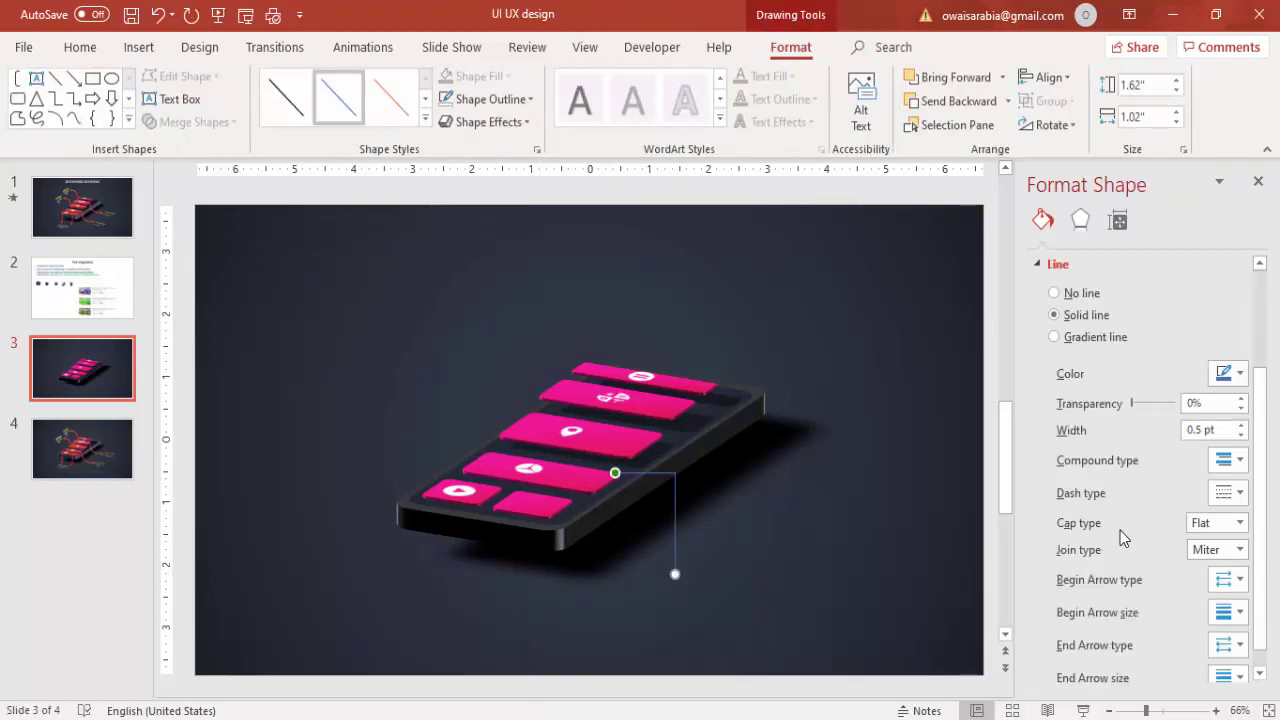
pyautogui.moveTo(677, 523)
pyautogui.mouseDown()
pyautogui.moveTo(688, 523)
pyautogui.moveTo(667, 522)
pyautogui.mouseUp()
pyautogui.rightClick(667, 523)
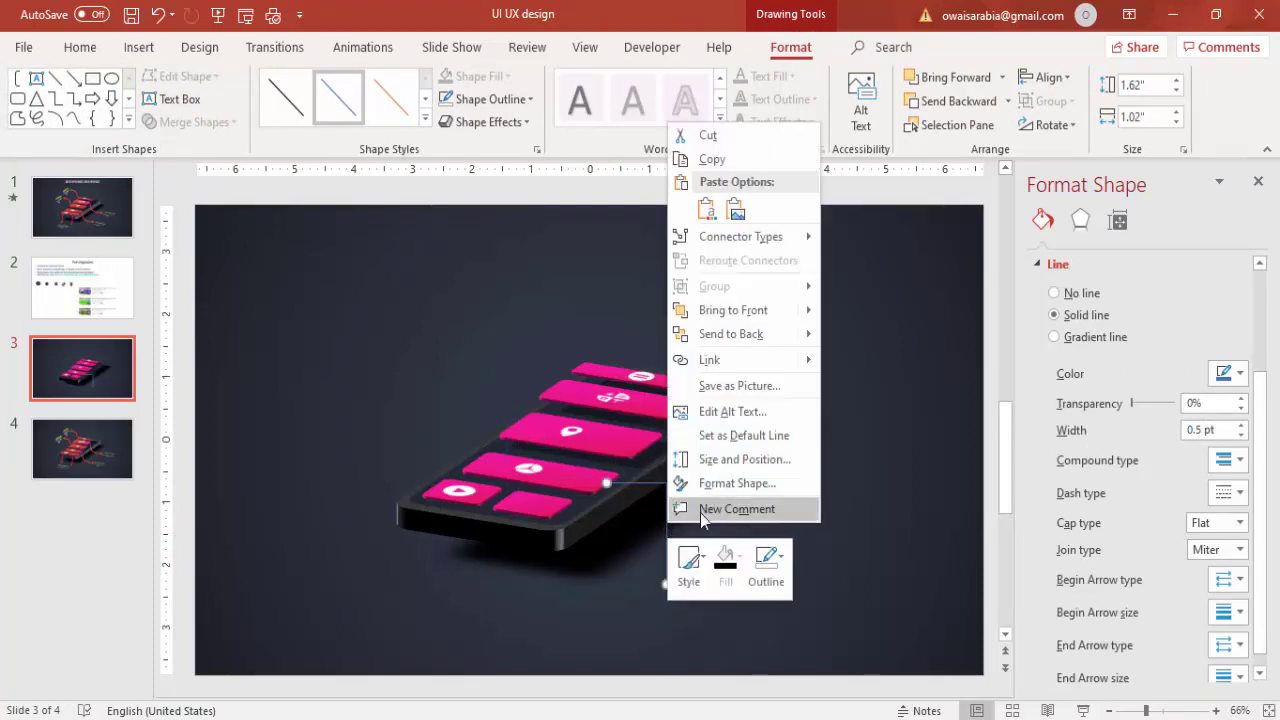
pyautogui.moveTo(766, 248)
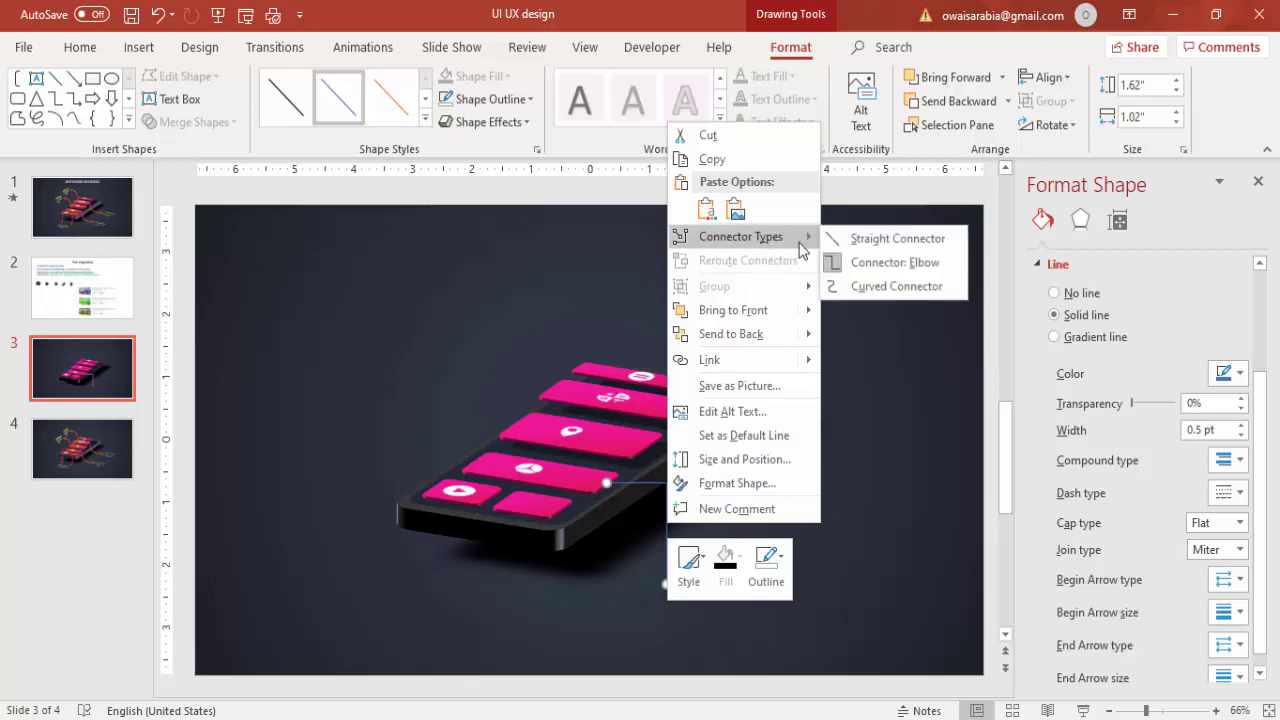
pyautogui.click(864, 283)
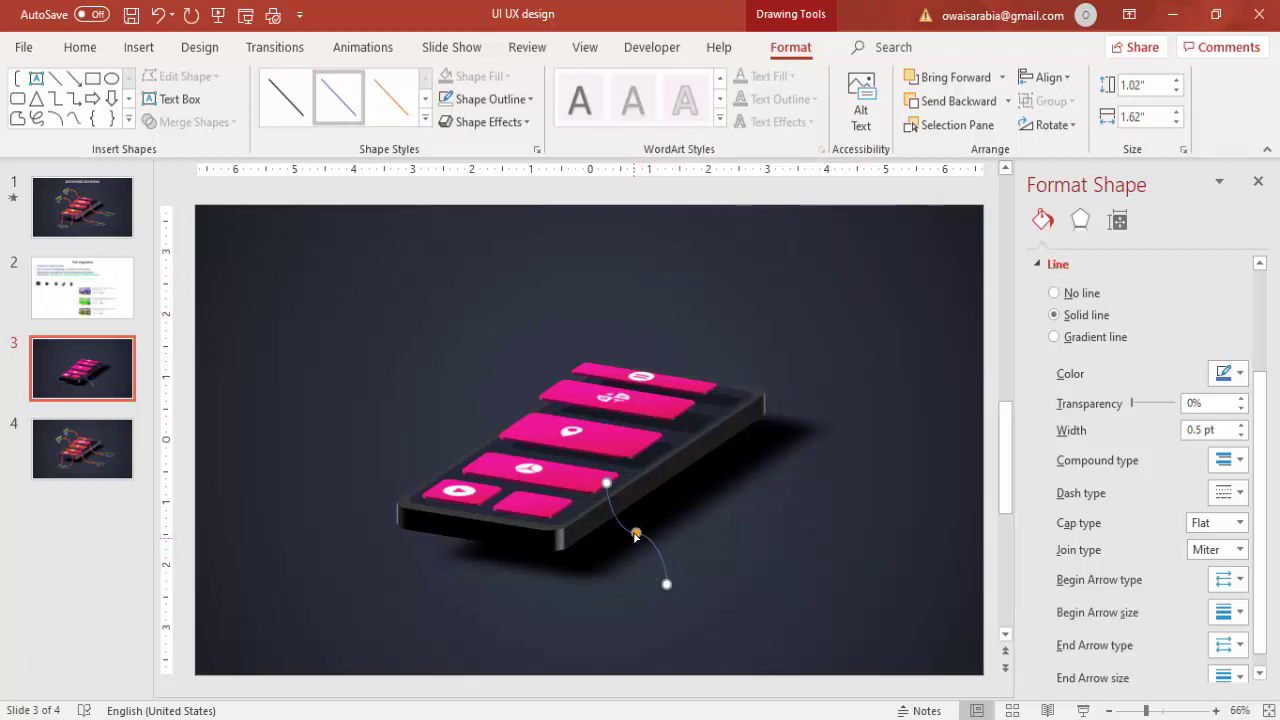
pyautogui.moveTo(636, 533); pyautogui.dragTo(615, 575)
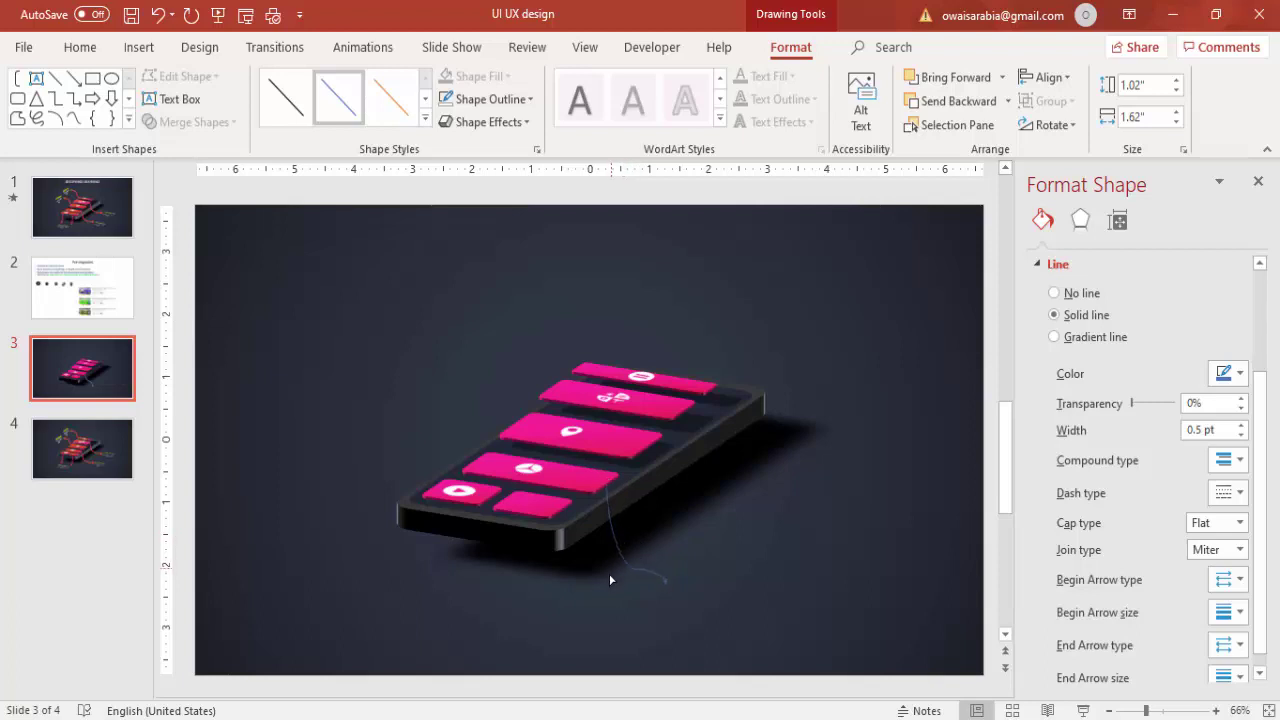
# - Reshape the curved connector so it ends in a short rightward horizontal tail
pyautogui.click(621, 545)
pyautogui.moveTo(620, 549); pyautogui.dragTo(626, 543)
pyautogui.click(630, 568)
pyautogui.click(648, 574)
pyautogui.moveTo(662, 579); pyautogui.dragTo(684, 577)
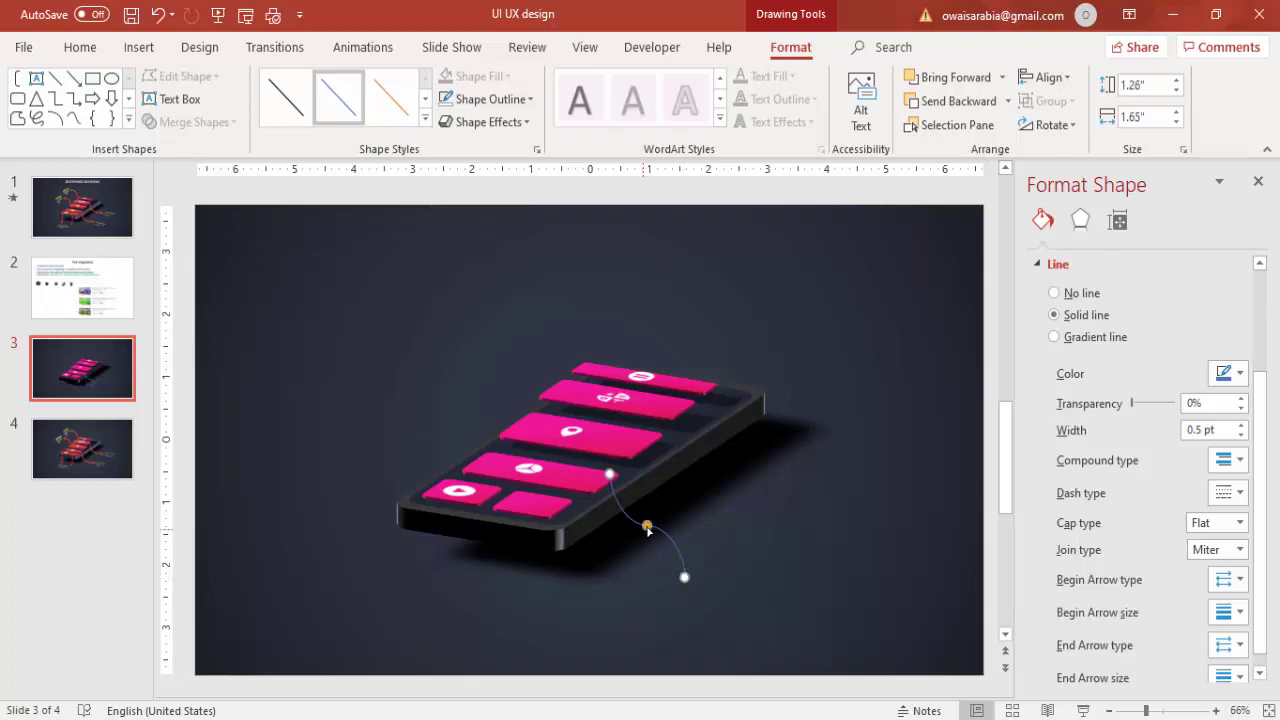
pyautogui.moveTo(647, 527); pyautogui.dragTo(620, 571)
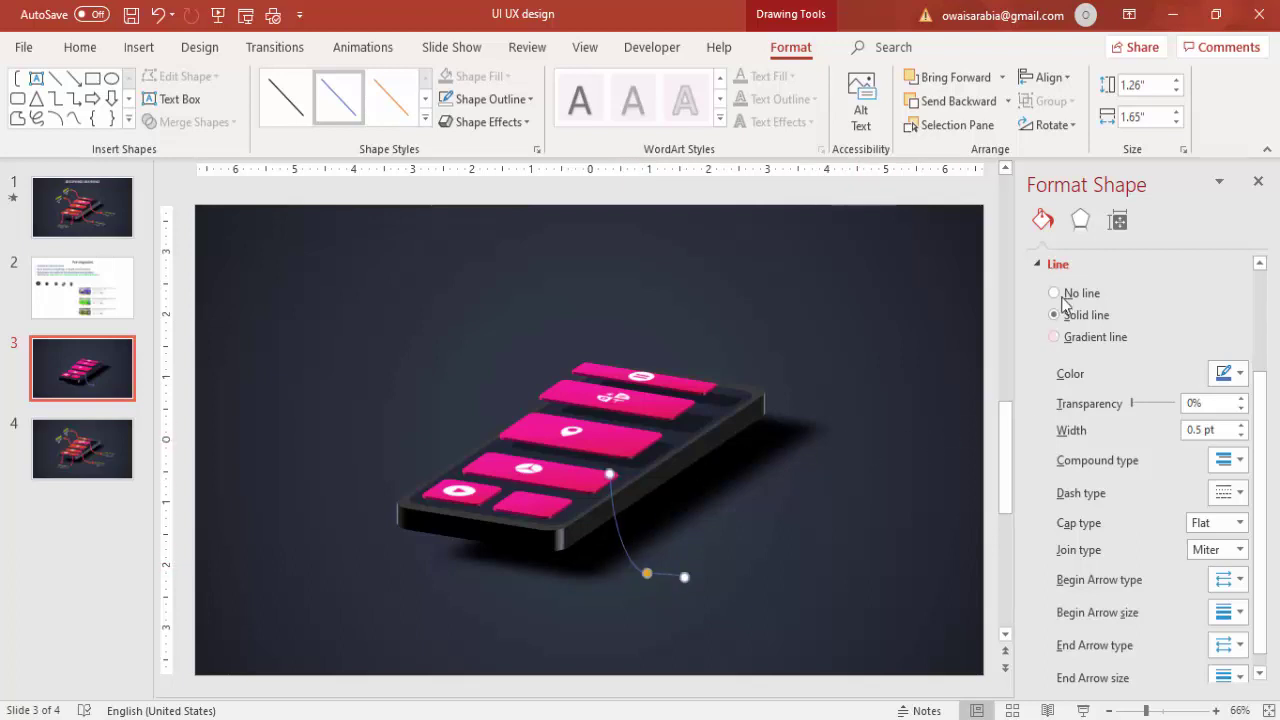
# - Set the connector's shape outline to the dark pink colour
pyautogui.click(1075, 221)
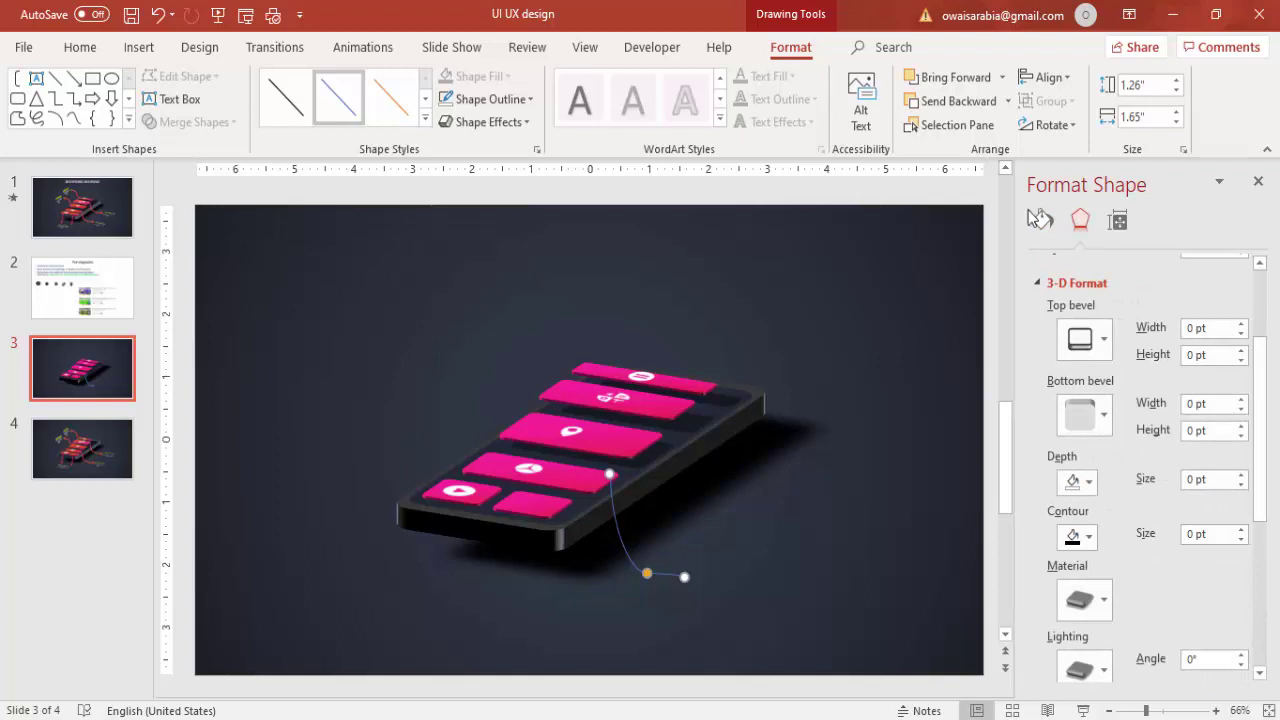
pyautogui.click(500, 99)
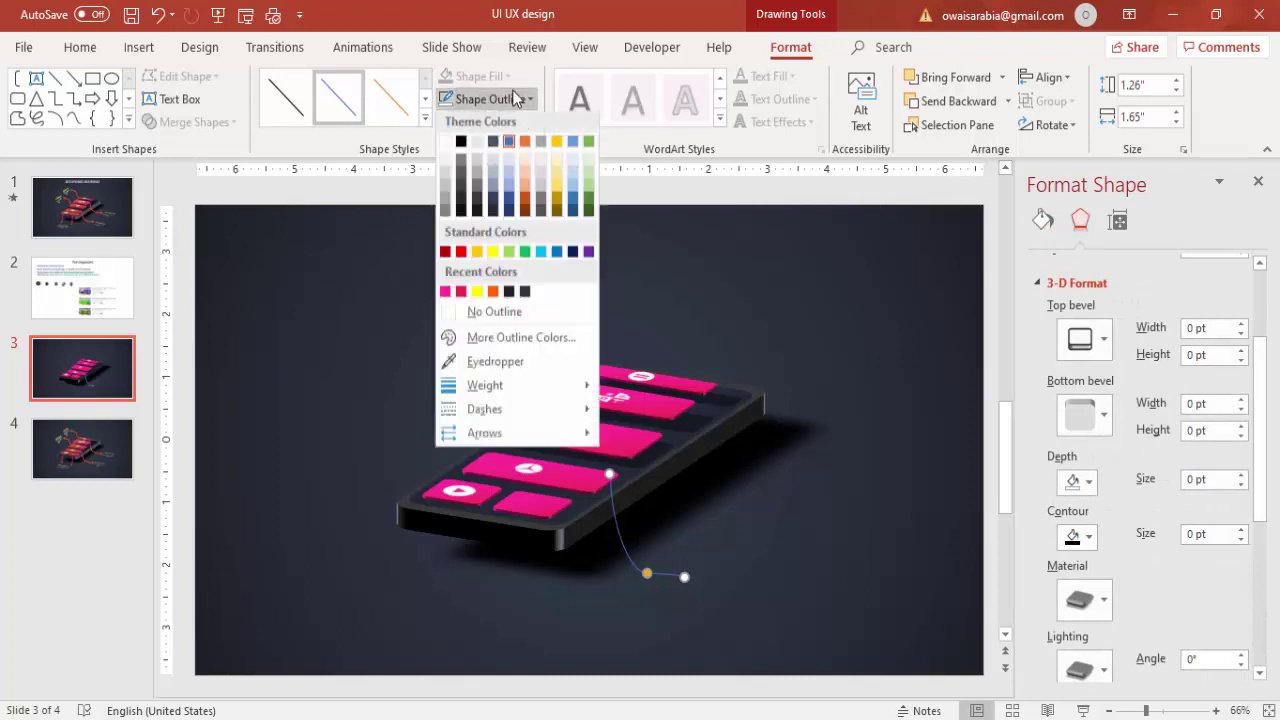
pyautogui.click(461, 294)
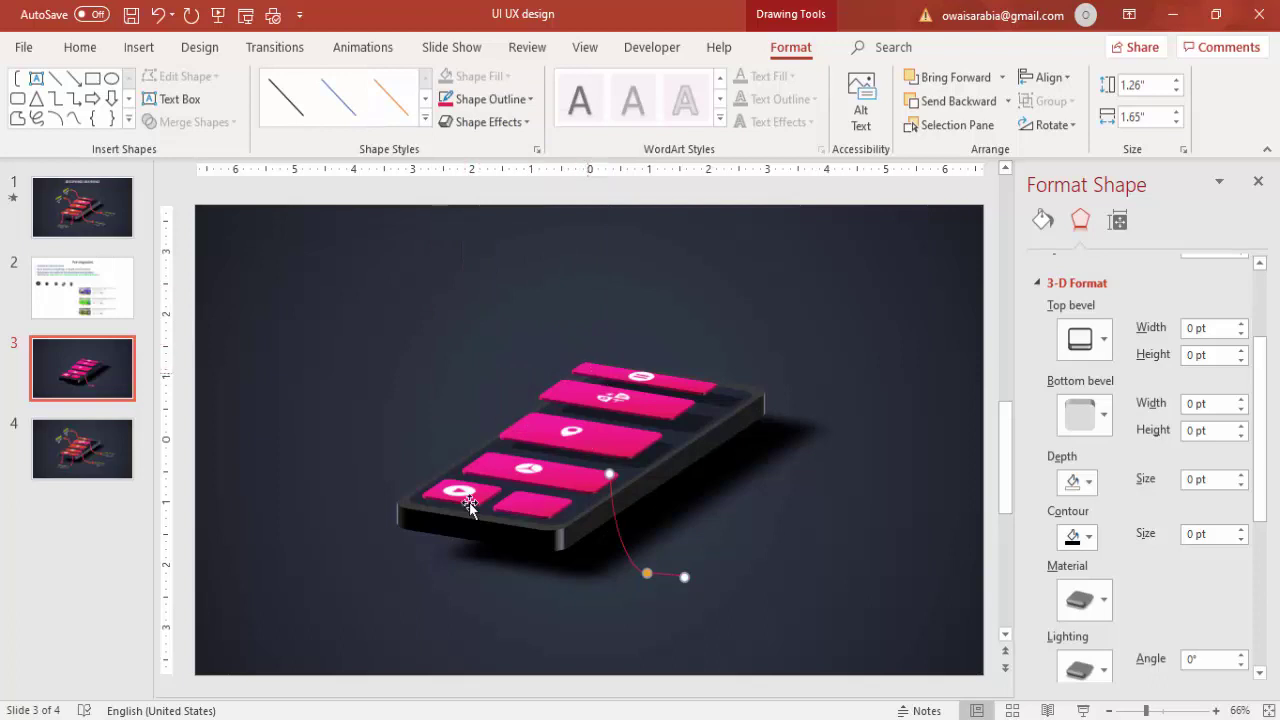
# - Place connector copies at the upper tile and under the bottom-left tile, extending the latter leftward
pyautogui.moveTo(620, 514); pyautogui.dragTo(685, 441)
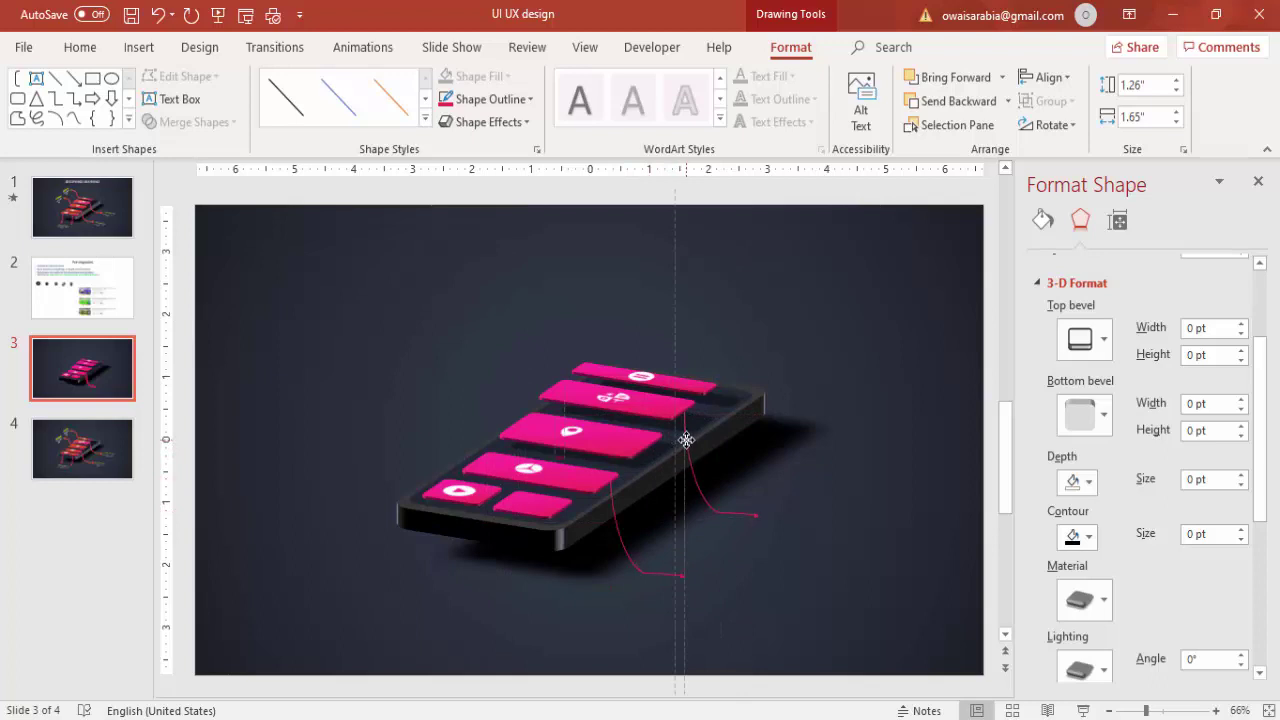
pyautogui.click(627, 543)
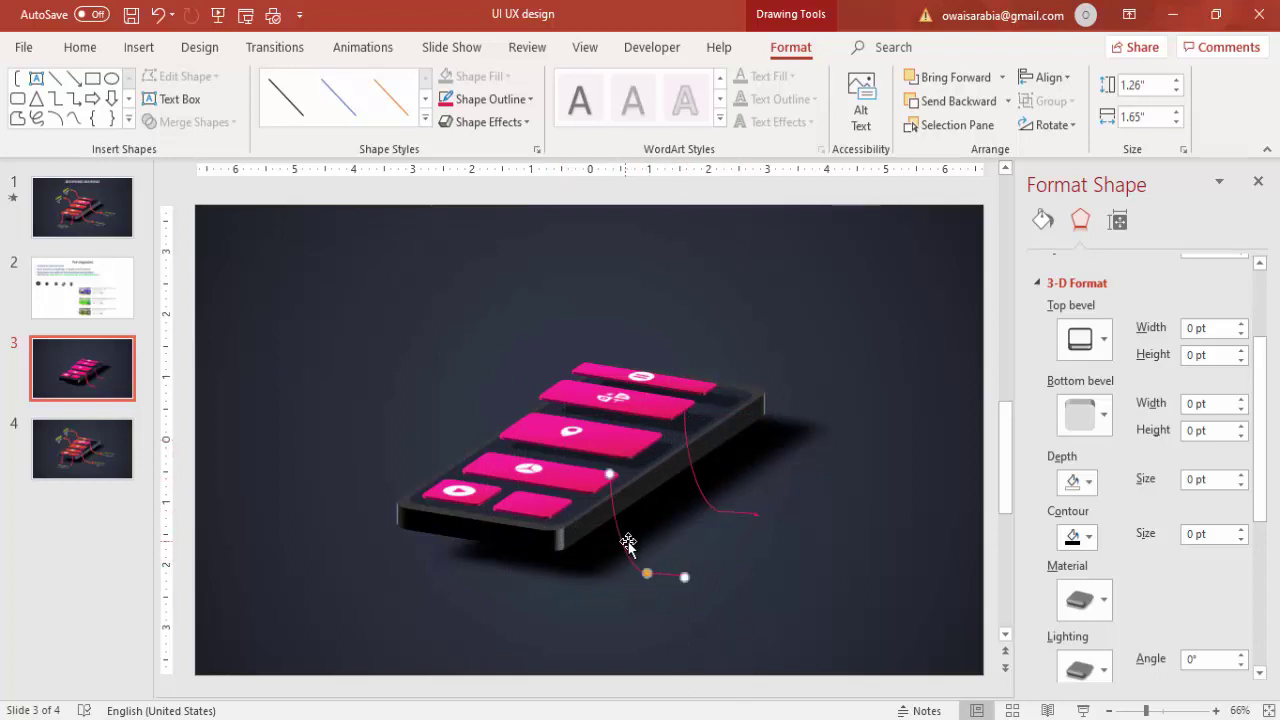
pyautogui.moveTo(628, 543); pyautogui.dragTo(482, 516)
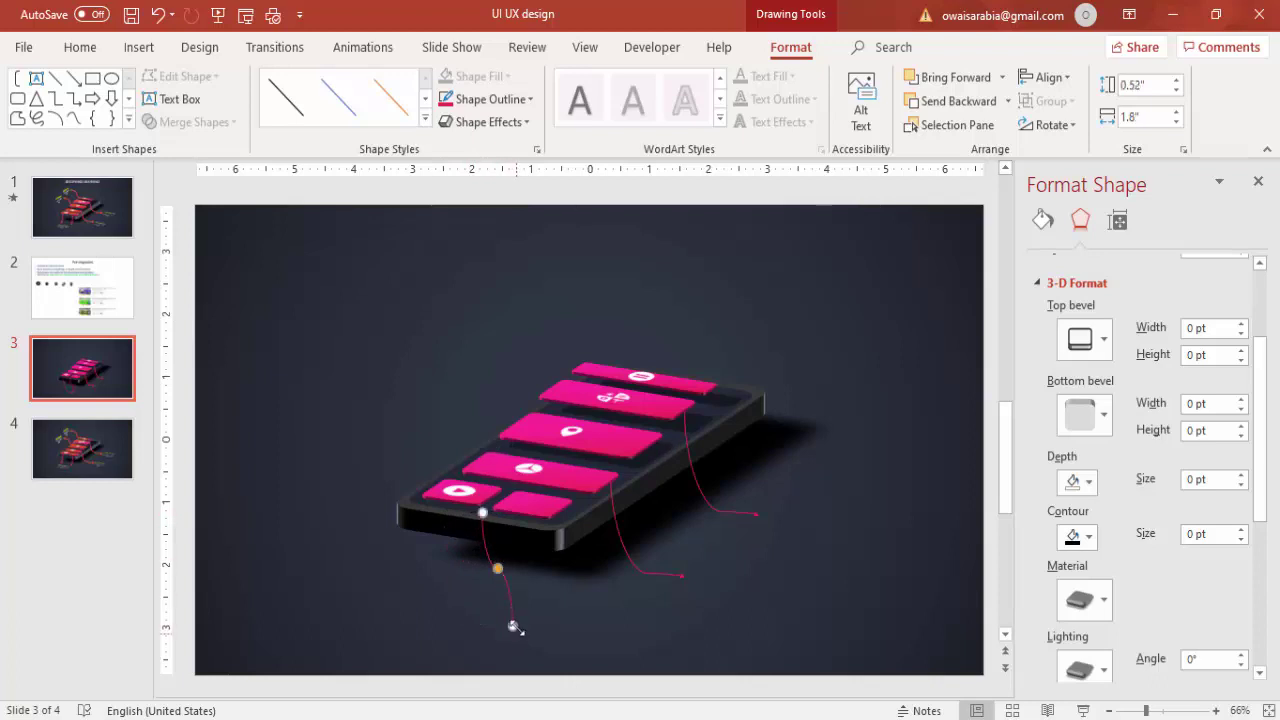
pyautogui.moveTo(492, 614); pyautogui.dragTo(440, 610)
# - Place another connector copy at the upper left, flip it horizontally, and attach it to the middle tile
pyautogui.click(480, 598)
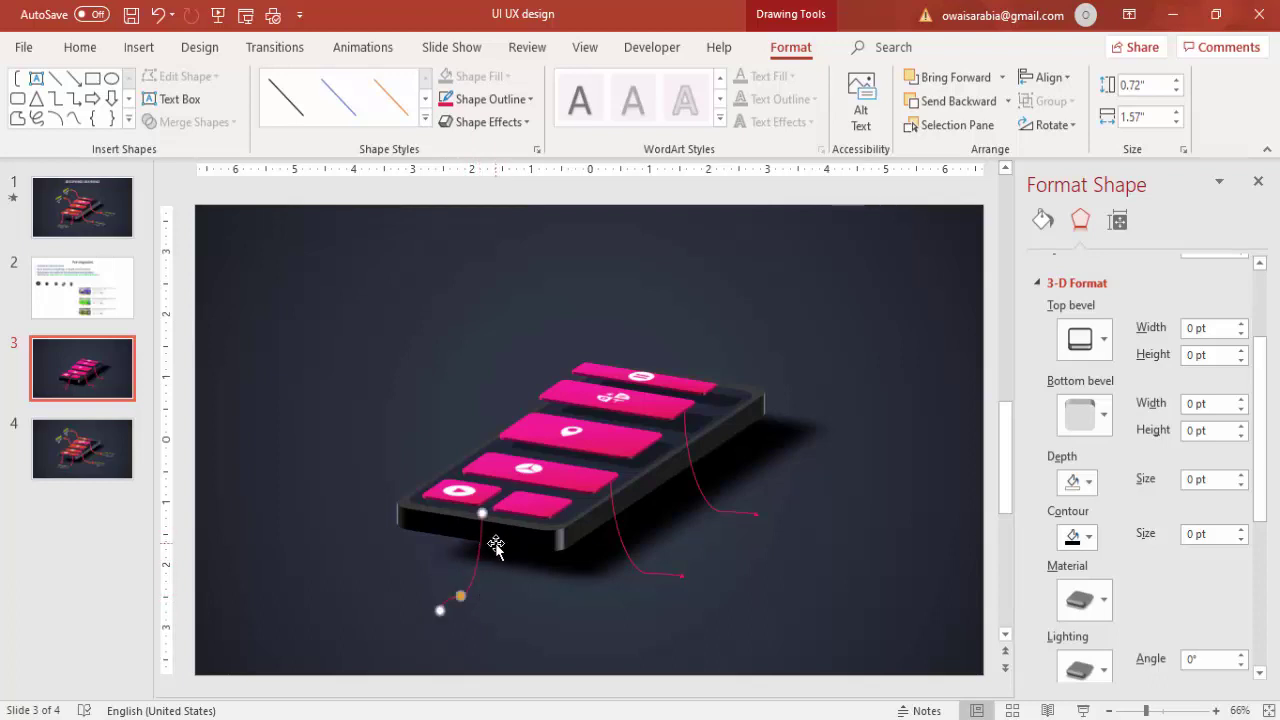
pyautogui.click(613, 512)
pyautogui.moveTo(624, 537); pyautogui.dragTo(372, 372)
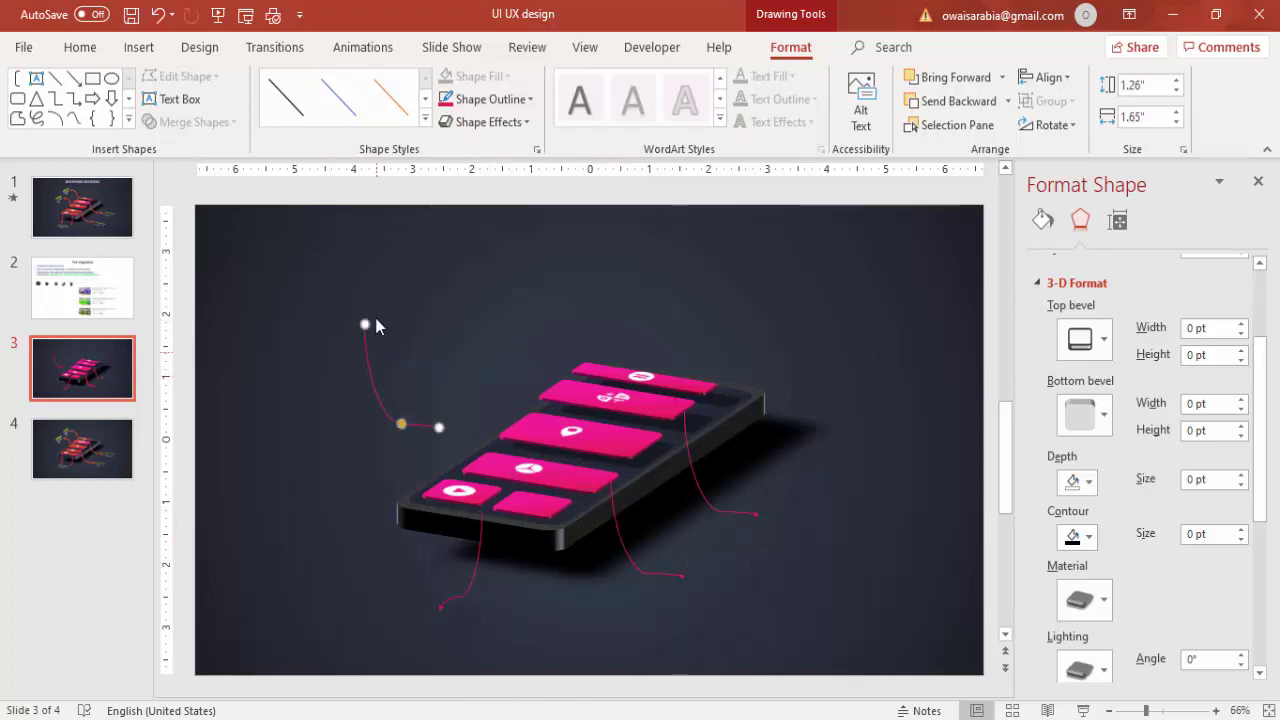
pyautogui.click(1054, 125)
pyautogui.click(1075, 224)
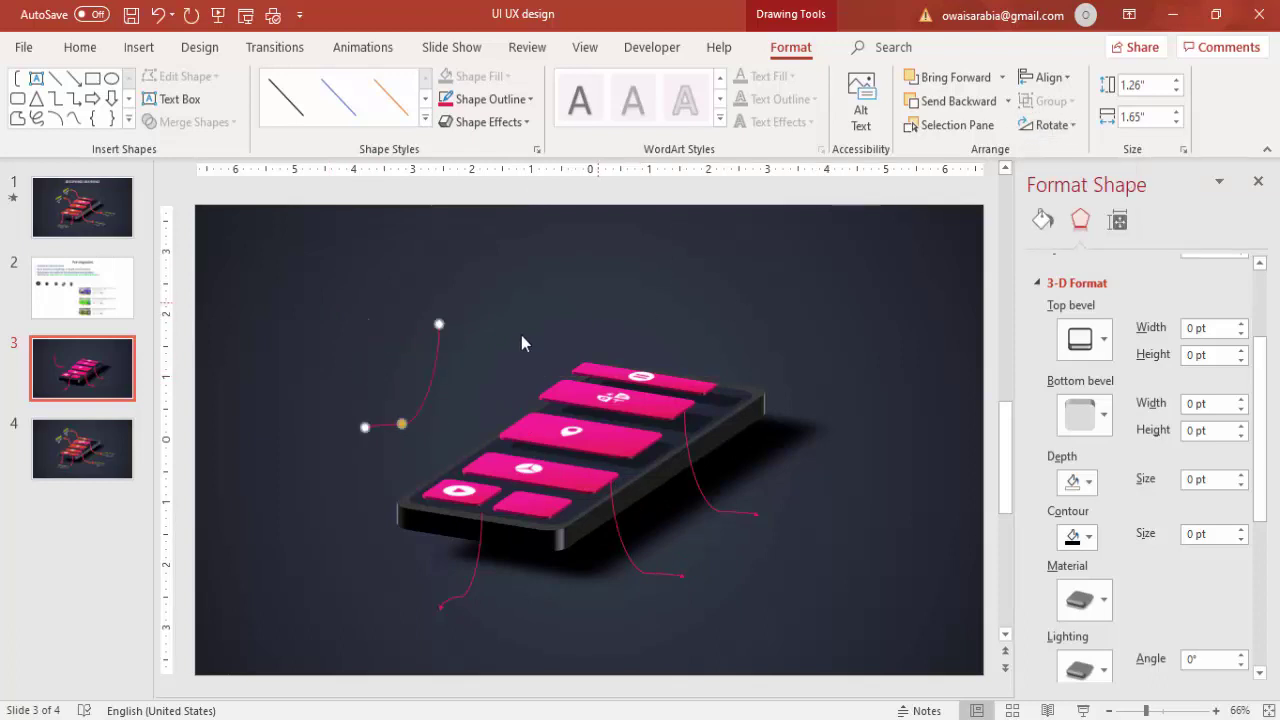
pyautogui.moveTo(435, 341); pyautogui.dragTo(512, 420)
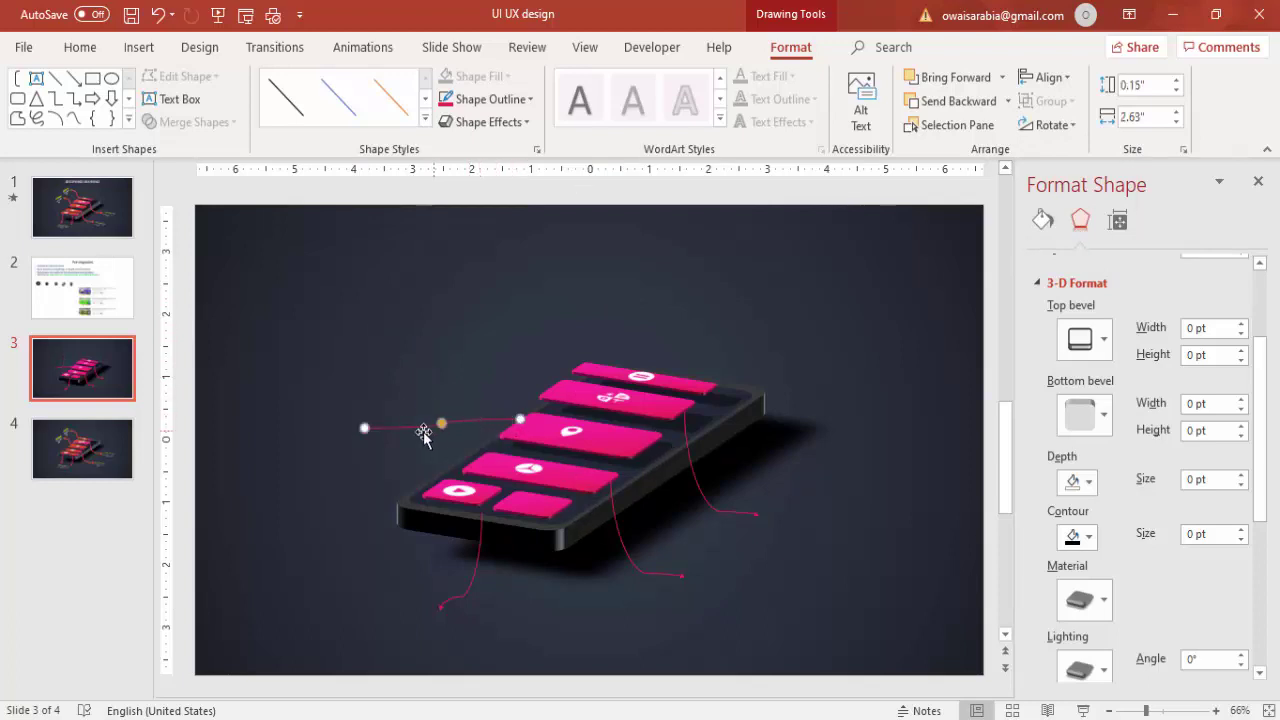
# - Adjust the upper-left connector's bend and raise its left end so it curves upward
pyautogui.moveTo(364, 427); pyautogui.dragTo(408, 406)
pyautogui.press('Escape')
pyautogui.click(461, 417)
pyautogui.press('Escape')
pyautogui.press('Tab')
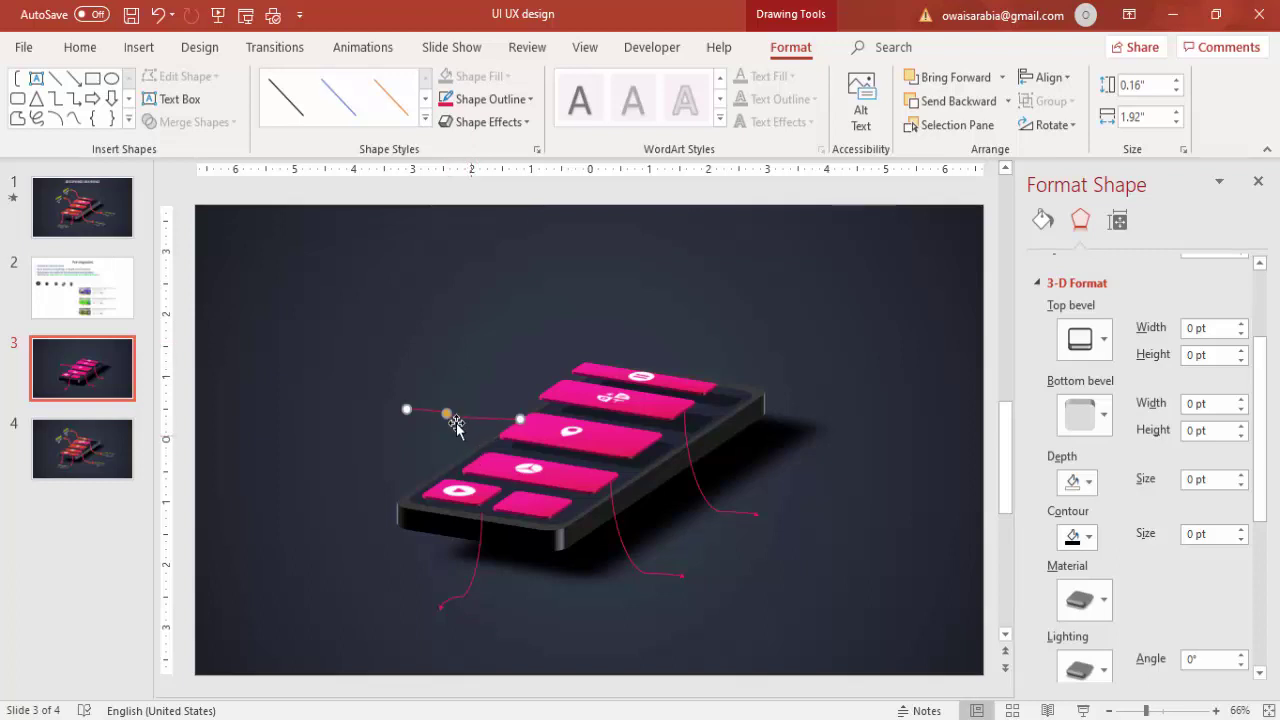
pyautogui.press('Escape')
pyautogui.press('Tab')
pyautogui.moveTo(448, 414); pyautogui.dragTo(466, 334)
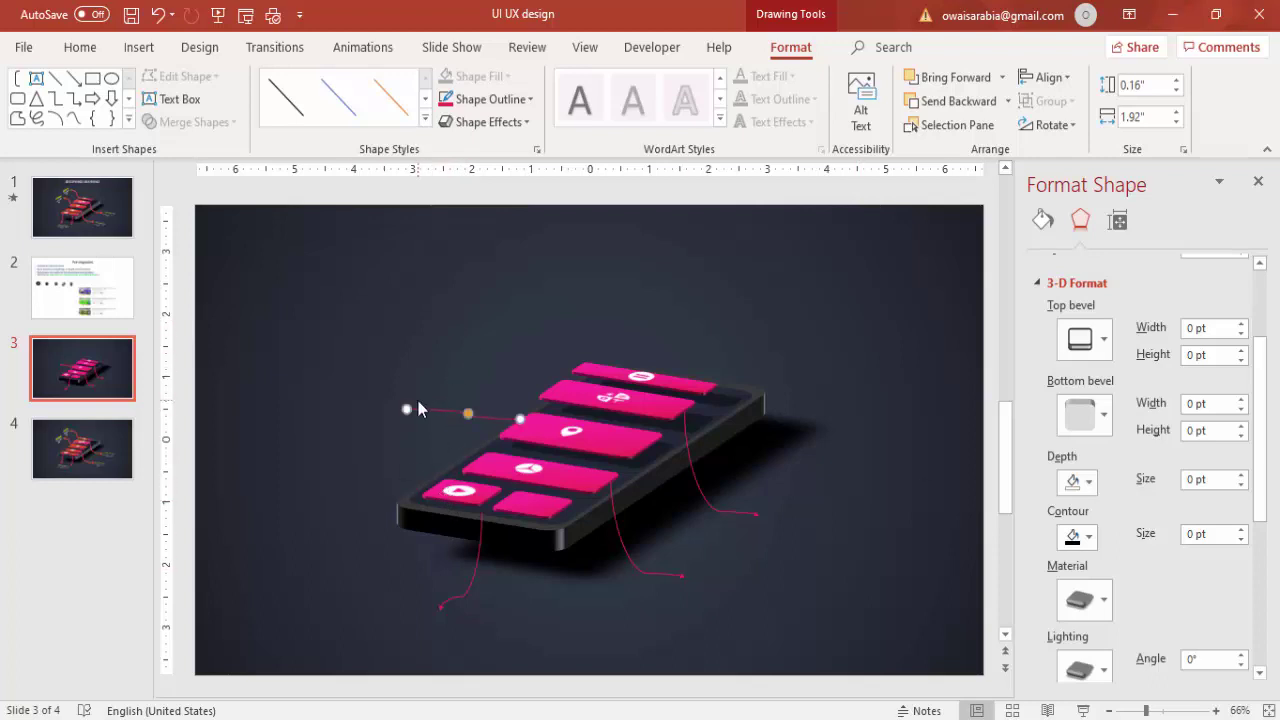
pyautogui.moveTo(405, 409); pyautogui.dragTo(434, 347)
pyautogui.moveTo(449, 356); pyautogui.dragTo(450, 356)
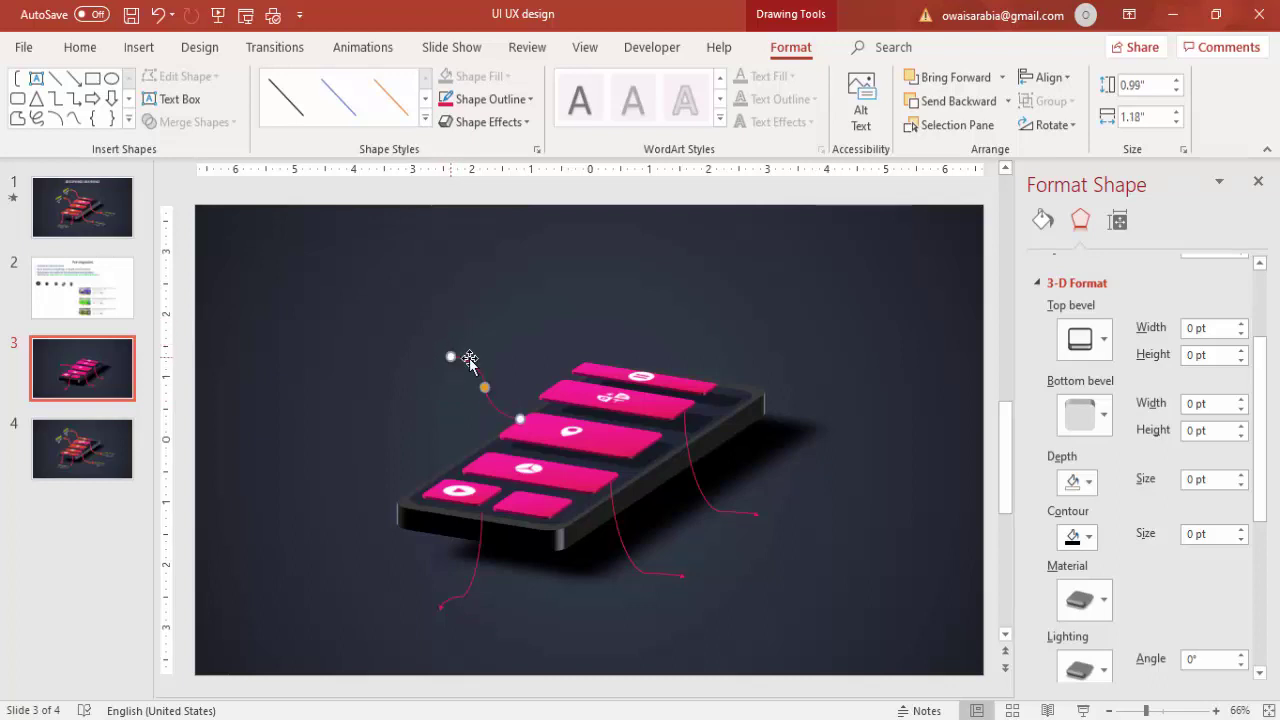
pyautogui.click(527, 350)
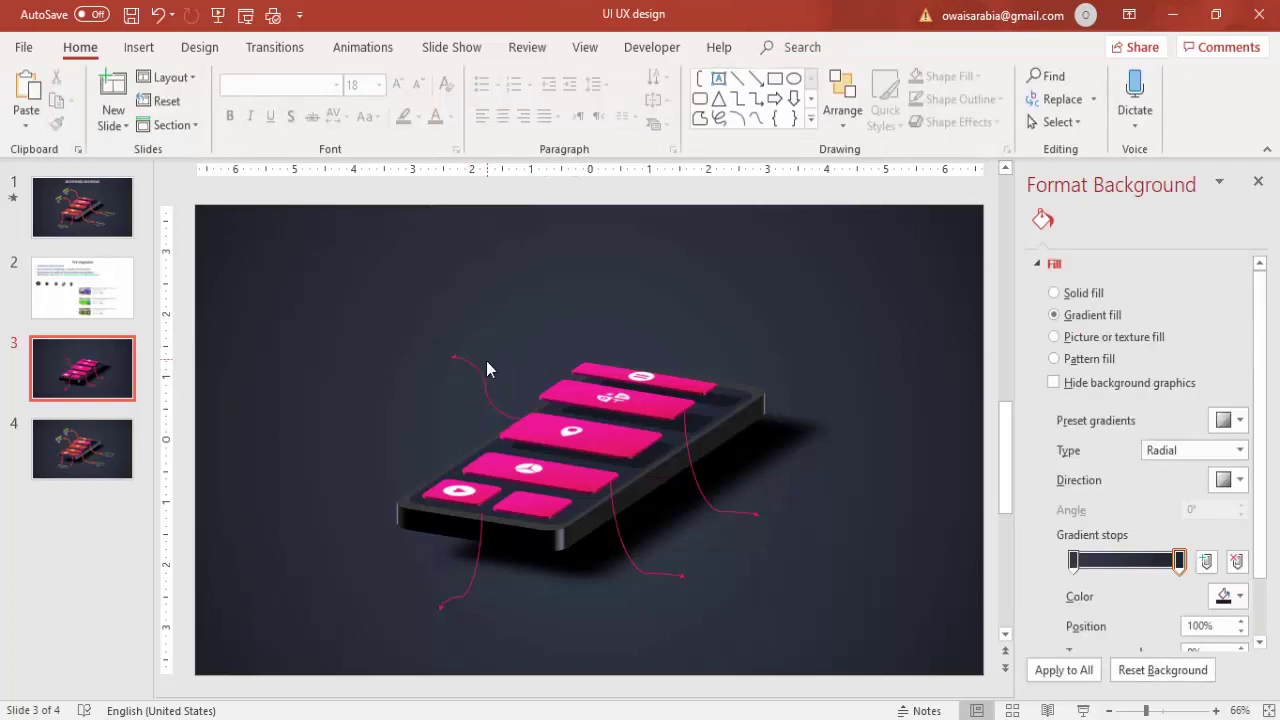
# - Reposition the left callout line up toward the top tile
pyautogui.click(480, 389)
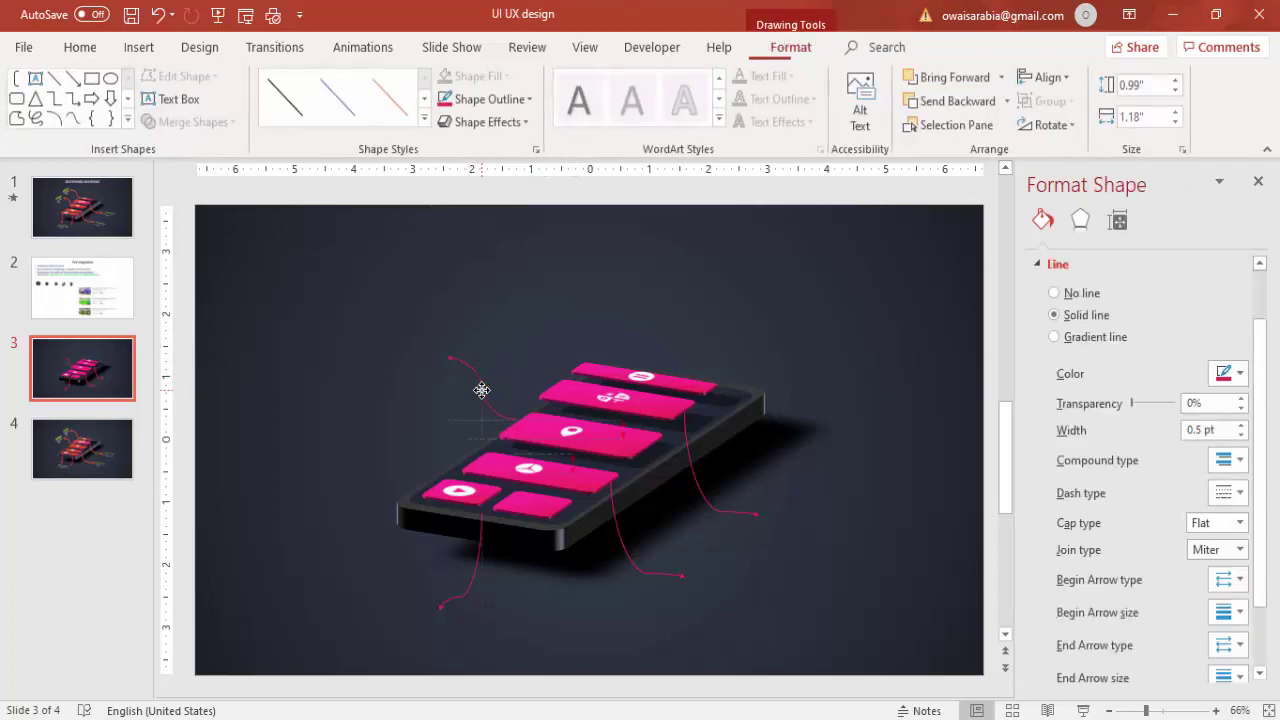
pyautogui.moveTo(480, 390); pyautogui.dragTo(543, 314)
pyautogui.click(864, 340)
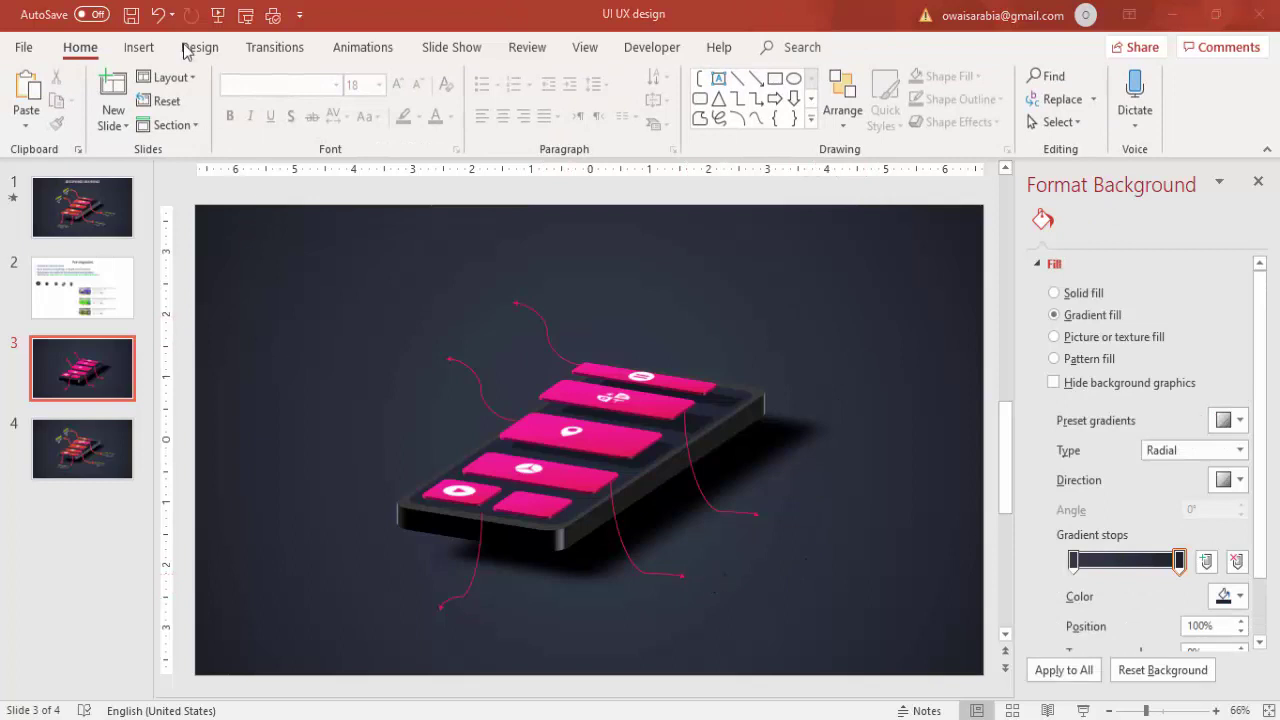
# - Add a text box reading 'OPTION 02' at the lower-right callout line's end
pyautogui.click(139, 47)
pyautogui.click(745, 97)
pyautogui.moveTo(701, 562); pyautogui.dragTo(830, 610)
pyautogui.write('OPTI')
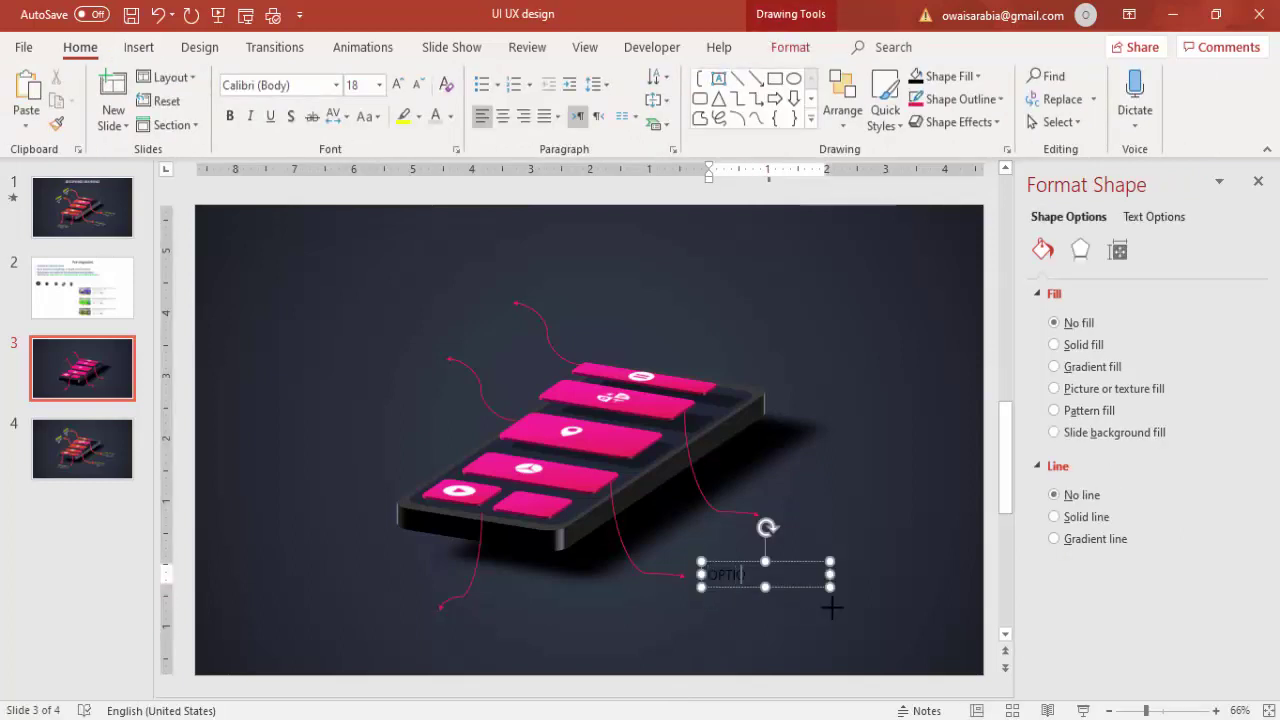
pyautogui.write('ON')
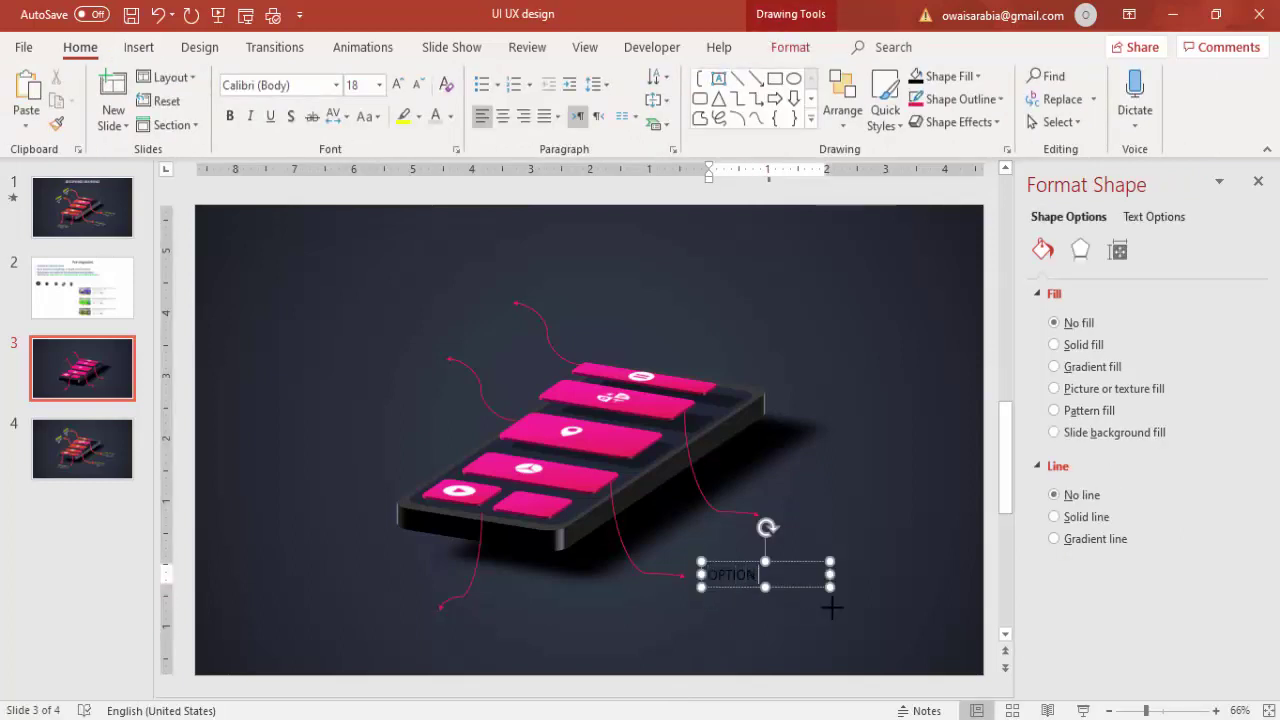
pyautogui.write(' 02')
pyautogui.click(777, 561)
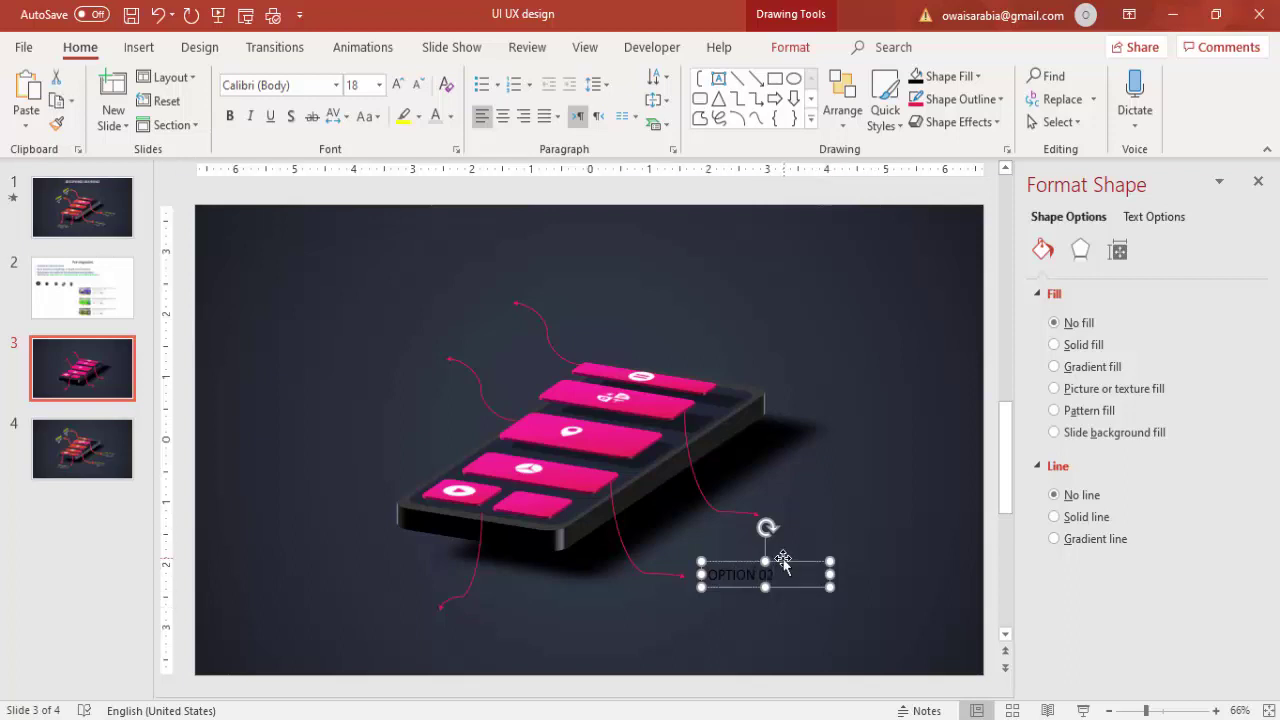
# - Set the OPTION 02 text's font colour to yellow
pyautogui.click(451, 117)
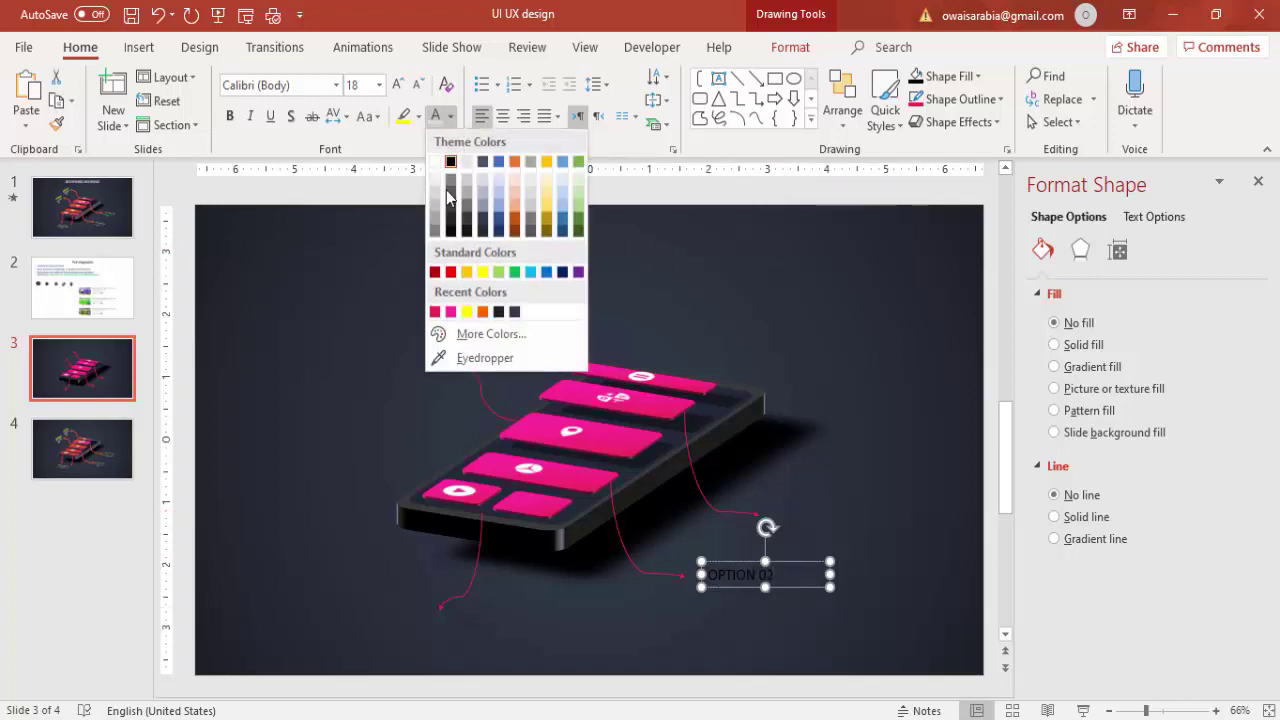
pyautogui.click(471, 269)
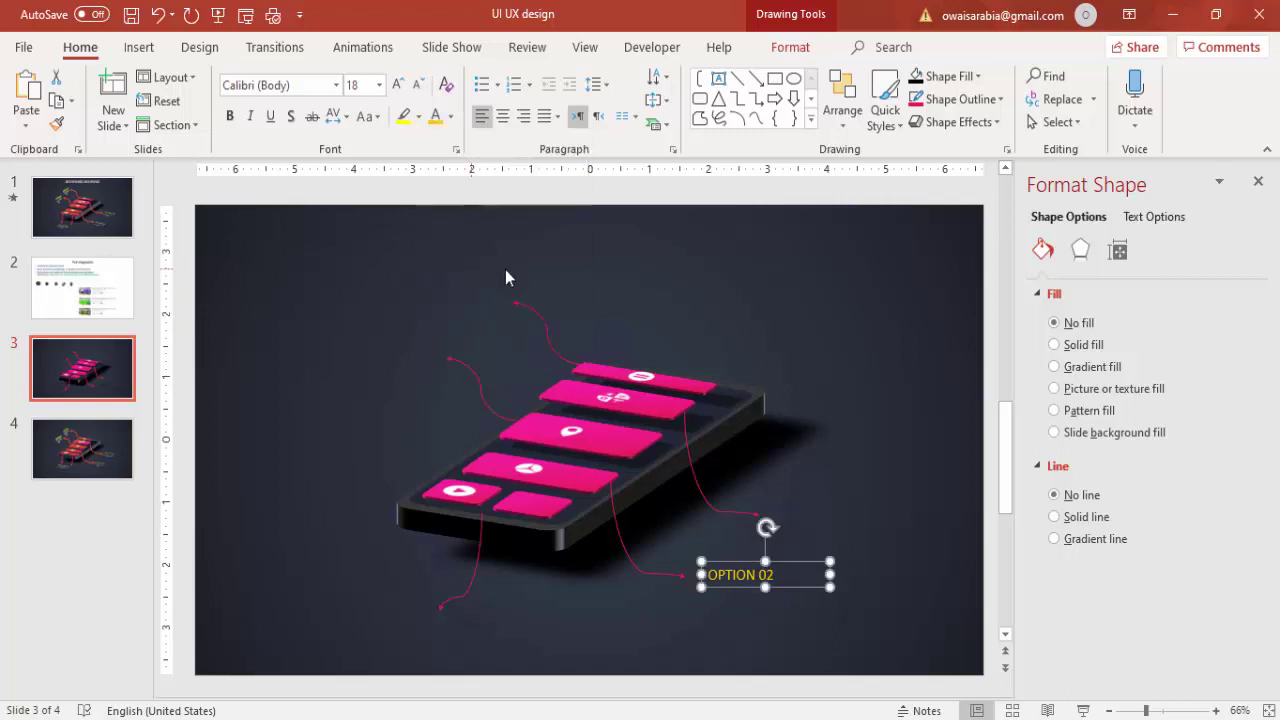
pyautogui.click(1082, 254)
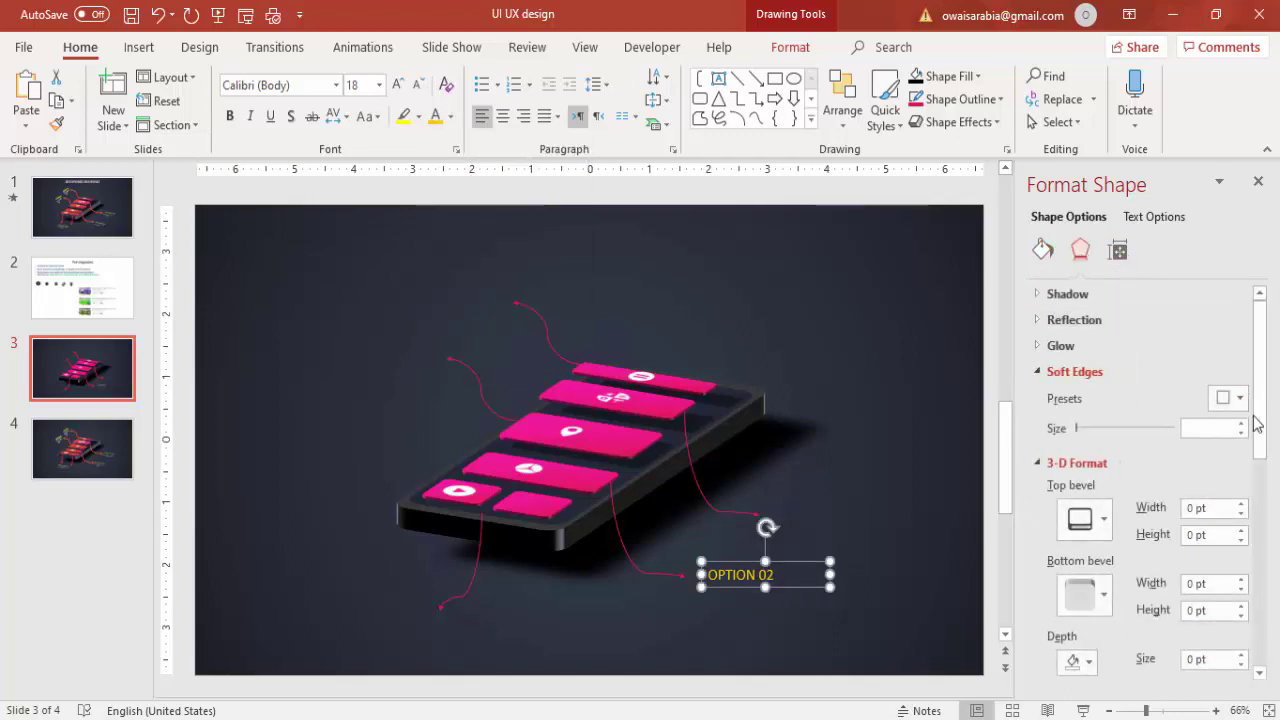
# - Give the OPTION 02 label a Parallel 3-D rotation and fit it against the line end
pyautogui.moveTo(1265, 400); pyautogui.dragTo(1261, 568)
pyautogui.click(1238, 557)
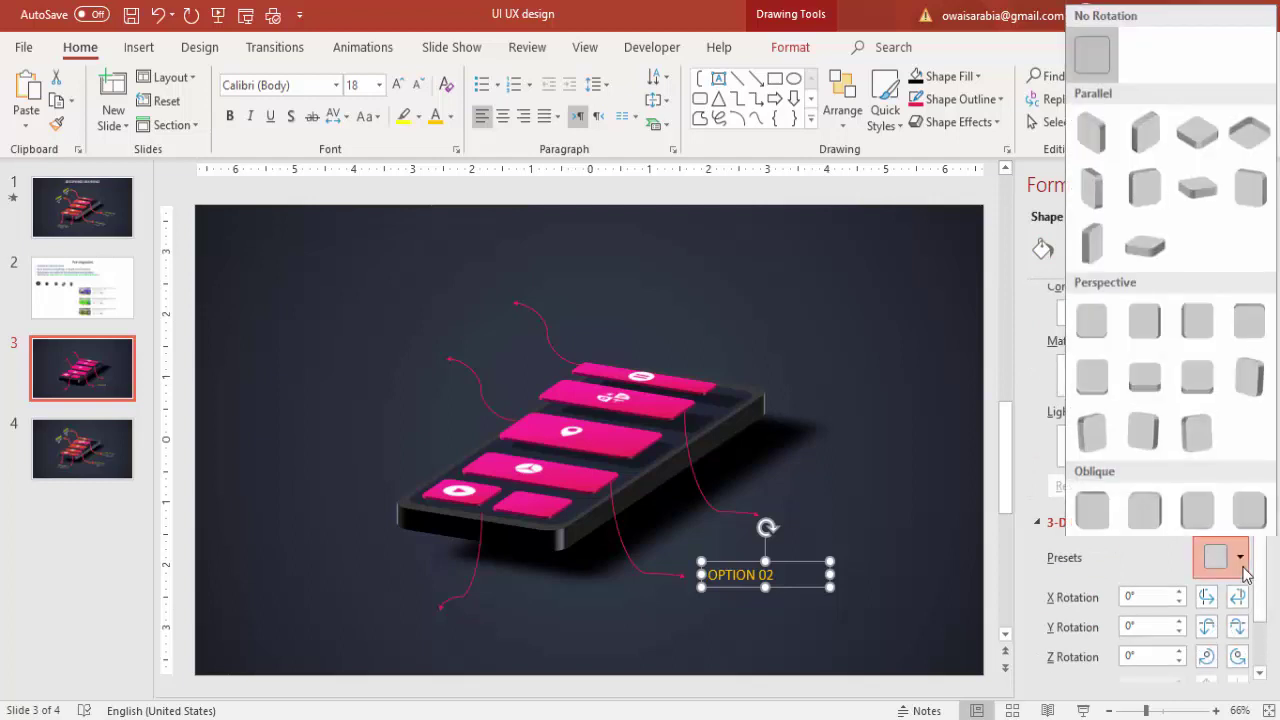
pyautogui.click(1145, 242)
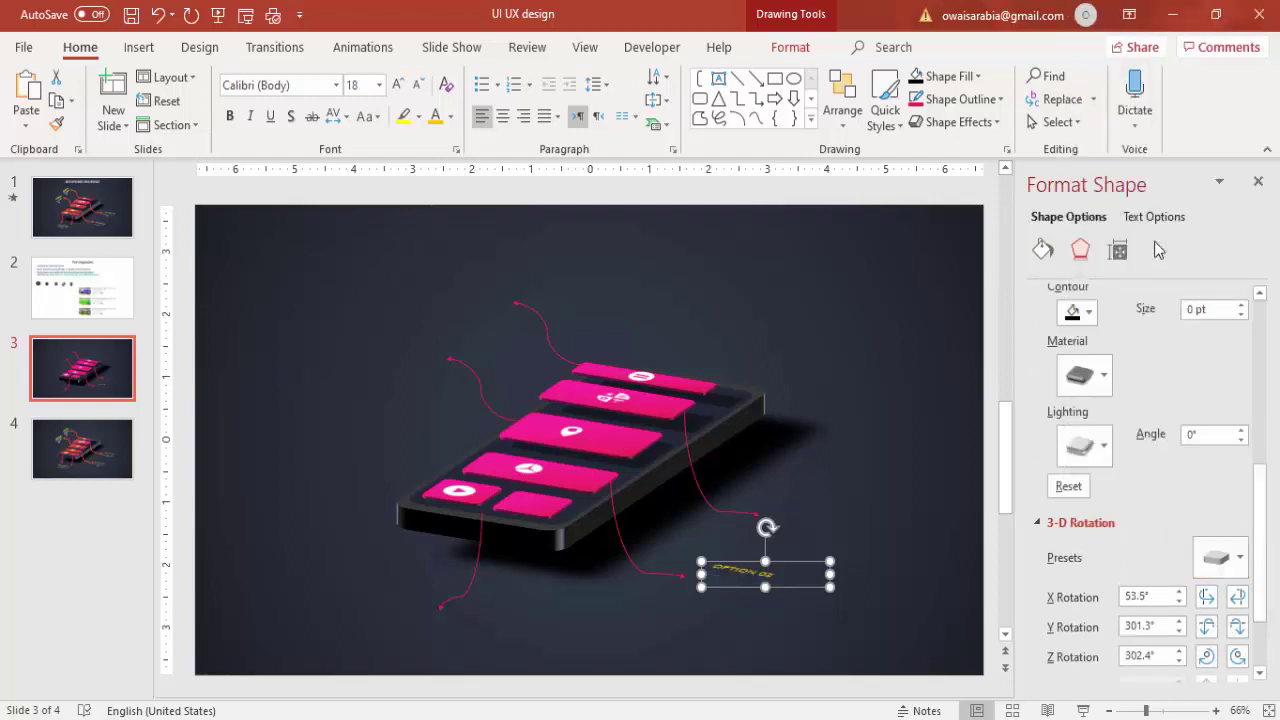
pyautogui.moveTo(796, 568); pyautogui.dragTo(842, 510)
# - Duplicate the tilted label and place copies at the lower-left and upper-left line ends
pyautogui.hotkey('ctrl', 'd')
pyautogui.moveTo(886, 451); pyautogui.dragTo(512, 606)
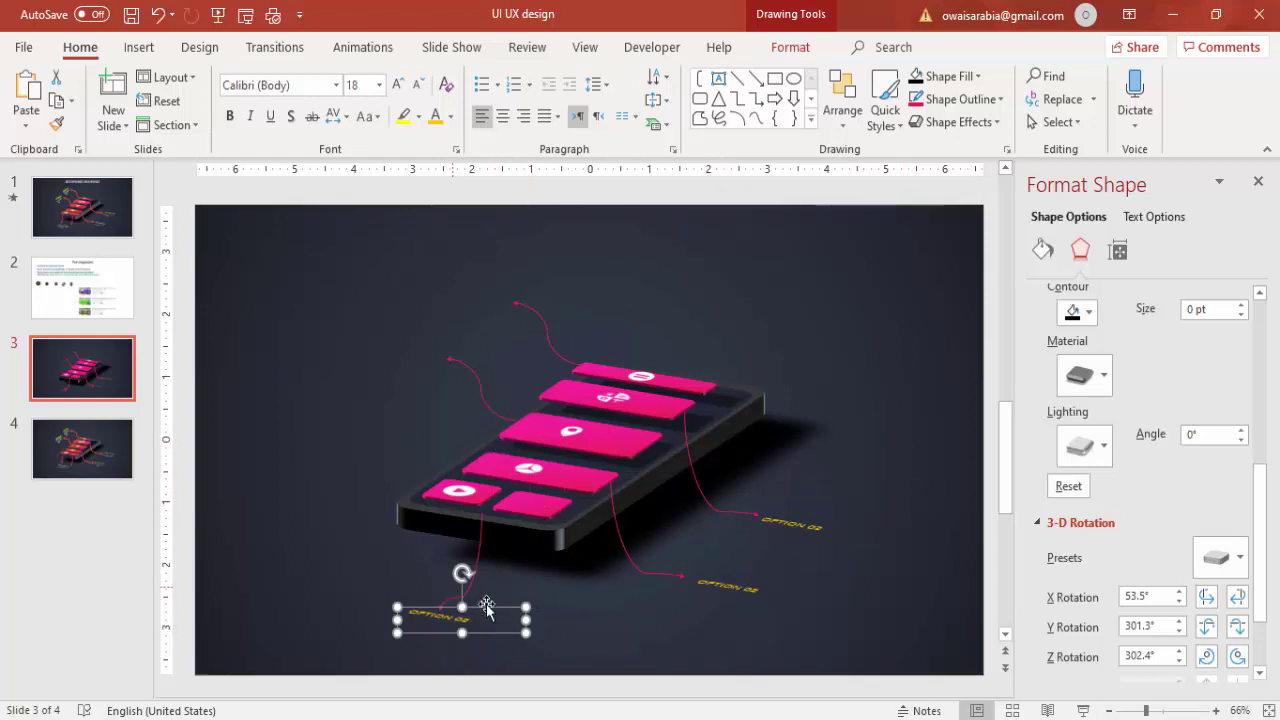
pyautogui.moveTo(494, 607); pyautogui.dragTo(631, 296)
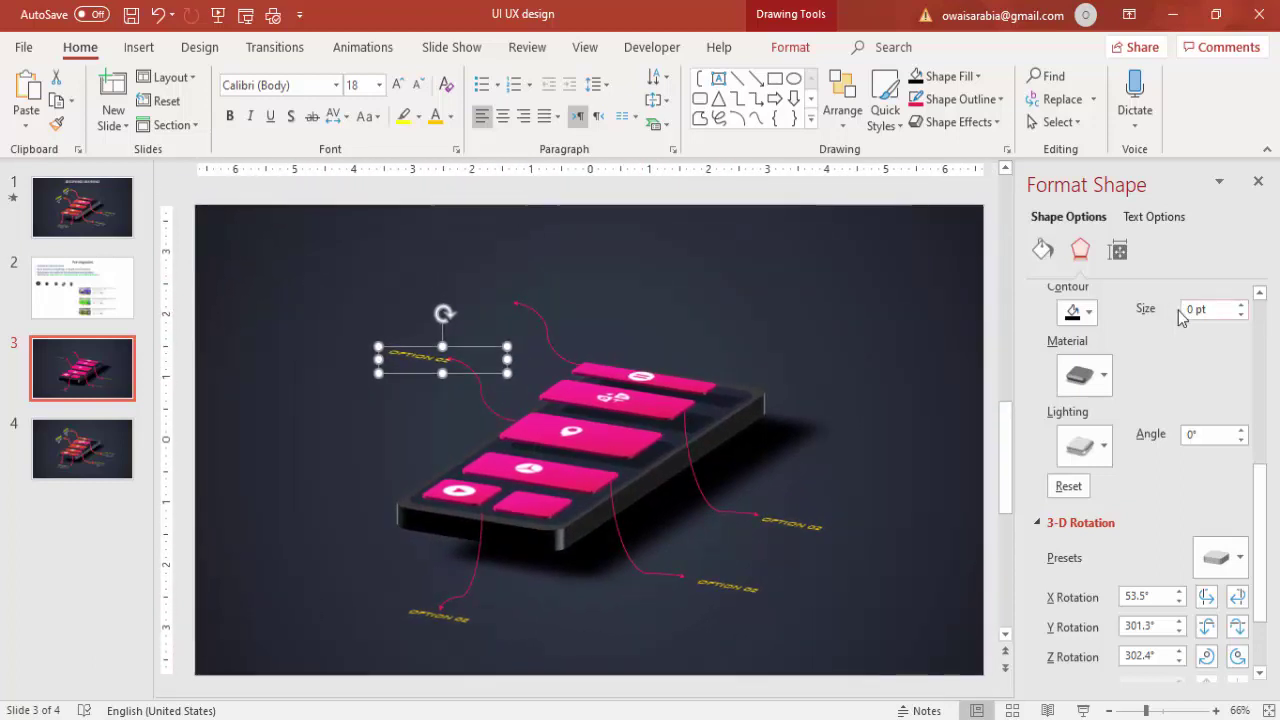
# - Tilt the upper copy with Off Axis 2: Right and place it beside the top callout line
pyautogui.click(1220, 558)
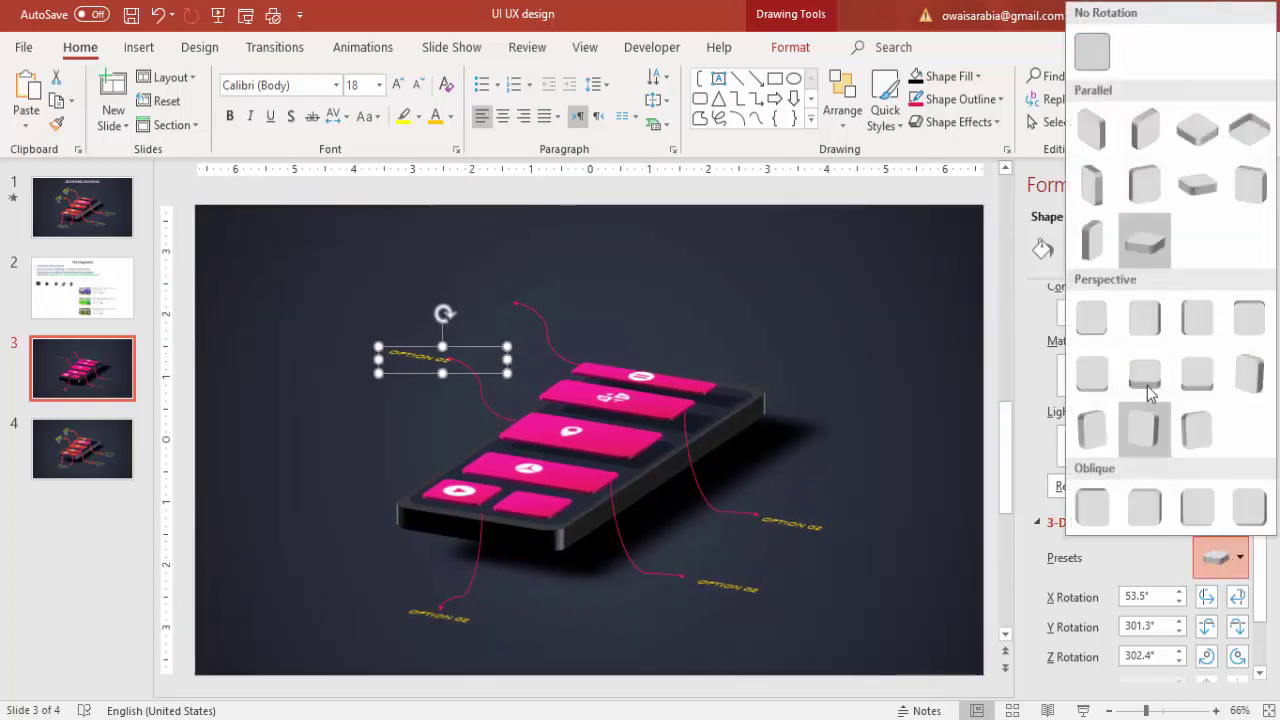
pyautogui.click(1089, 244)
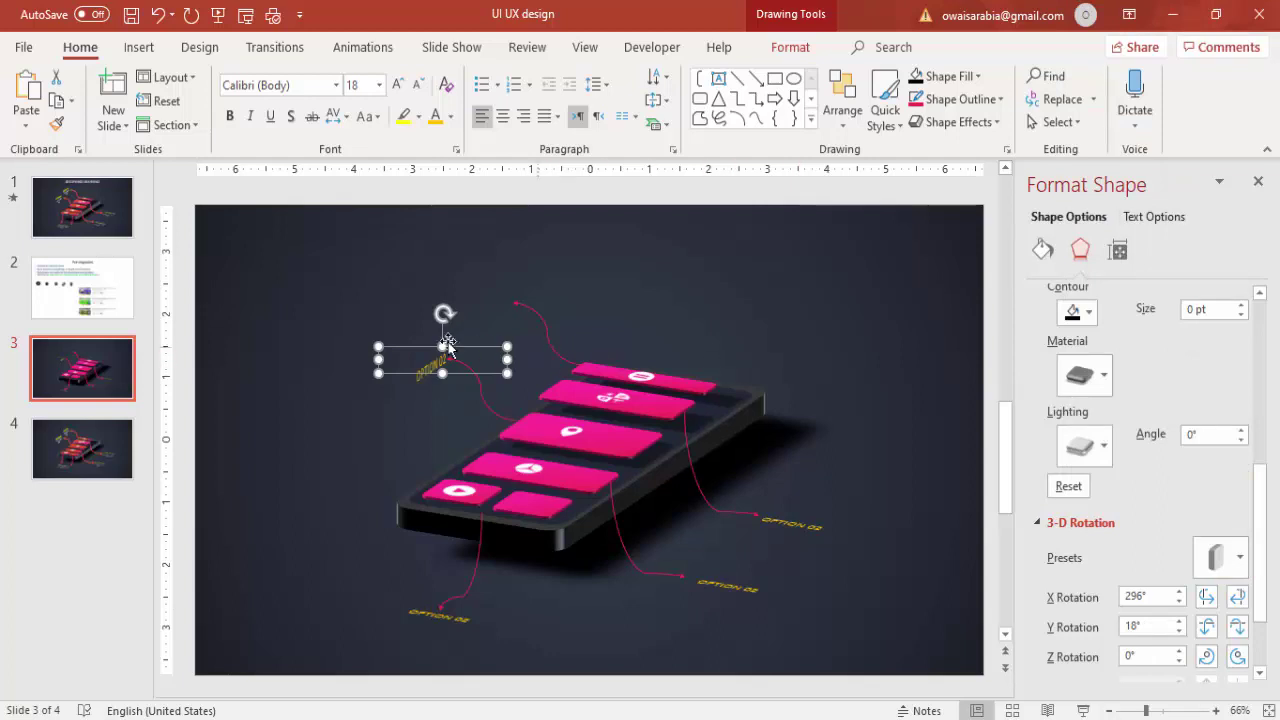
pyautogui.moveTo(471, 352); pyautogui.dragTo(543, 434)
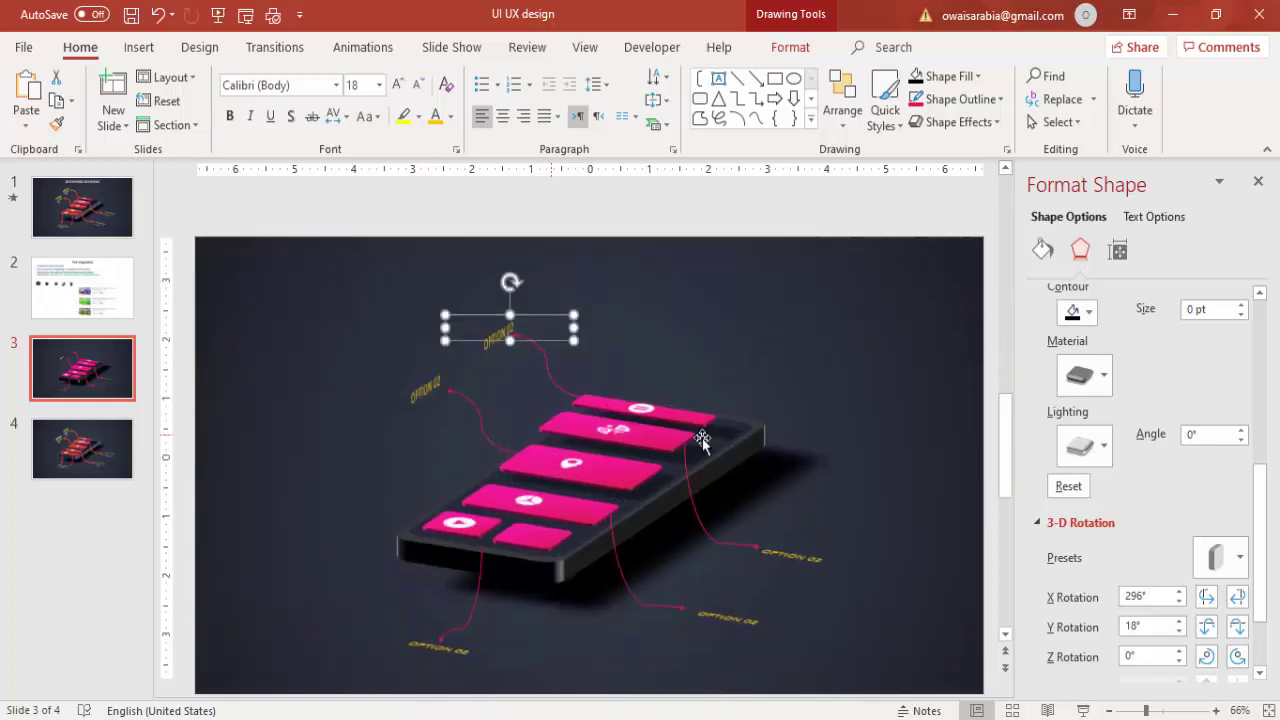
pyautogui.click(763, 515)
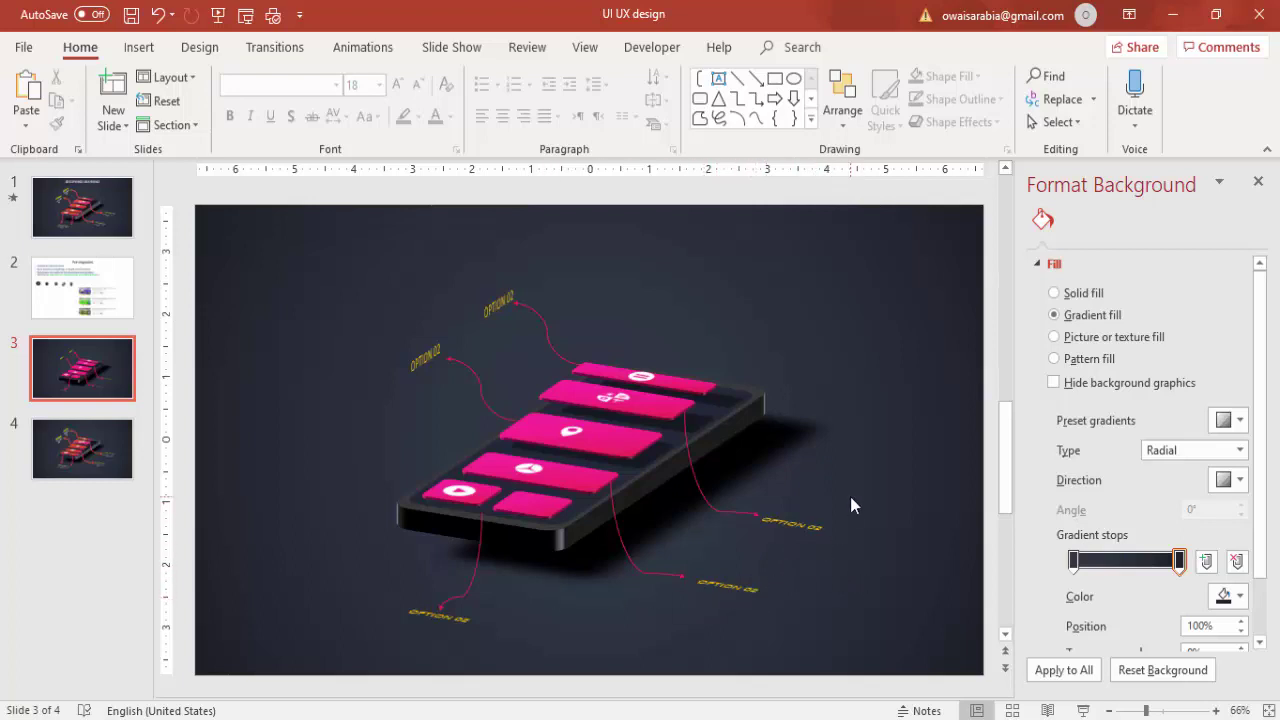
# - Save with Ctrl+S, close the Format Background pane, and show the Animations tab for slide 3
pyautogui.hotkey('ctrl', 's')
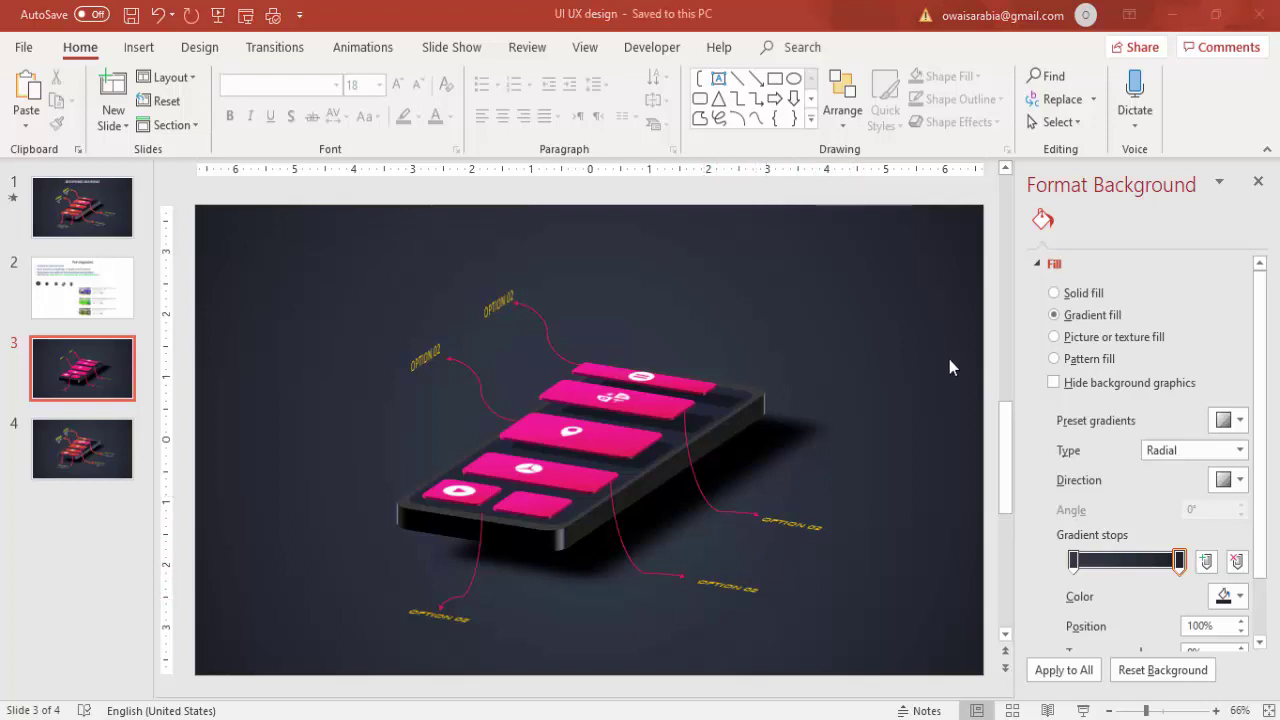
pyautogui.click(1259, 183)
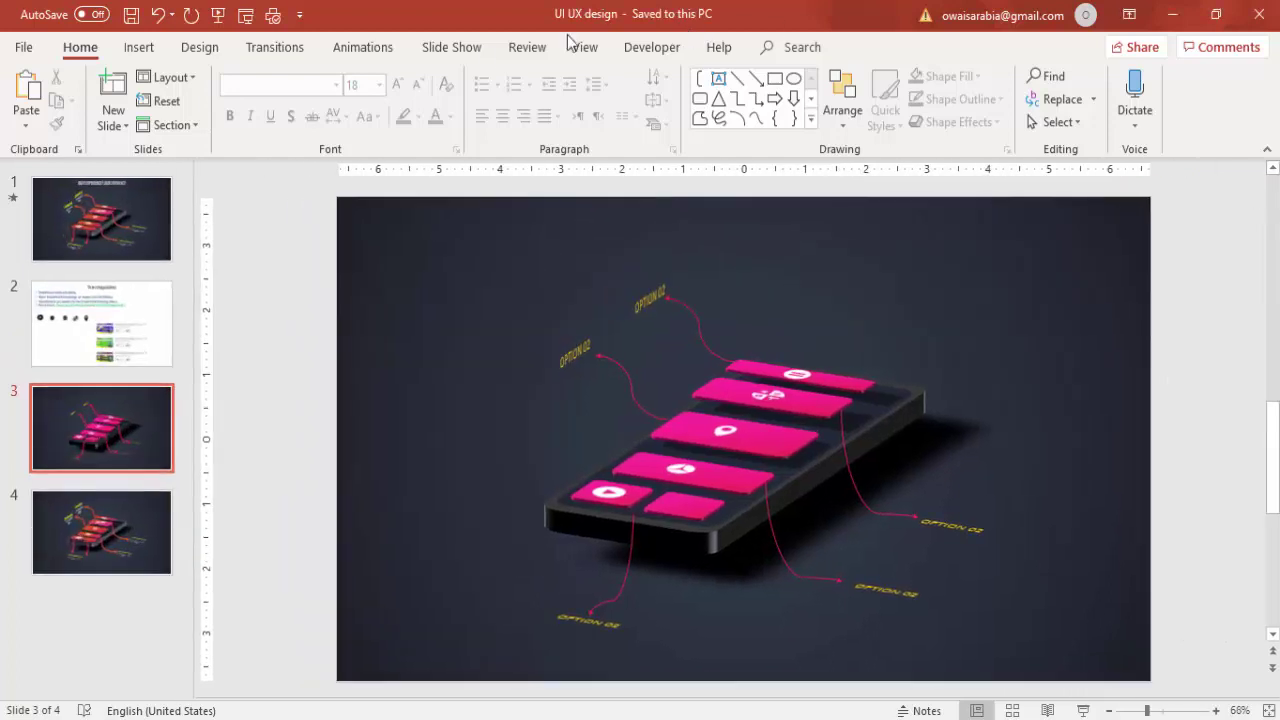
pyautogui.click(351, 55)
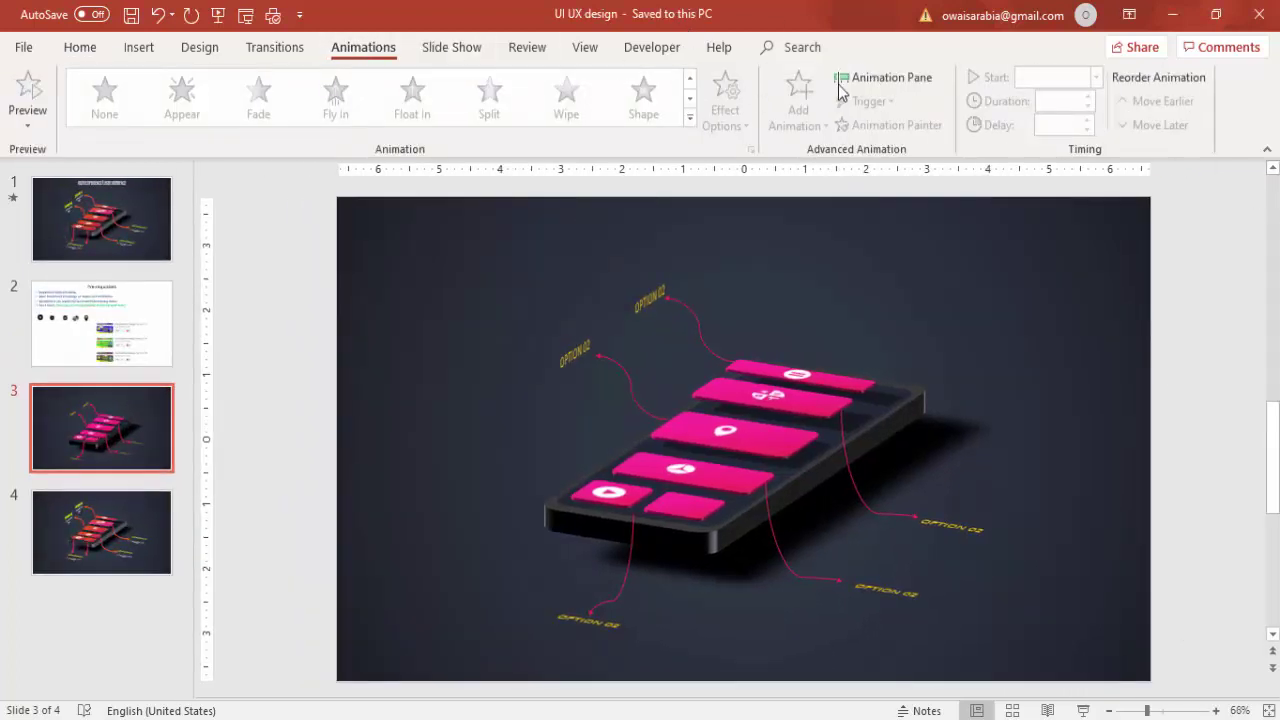
# - Show the Animation Pane and give the phone body rectangle a Float In entrance, reviewing its Timing
pyautogui.click(848, 86)
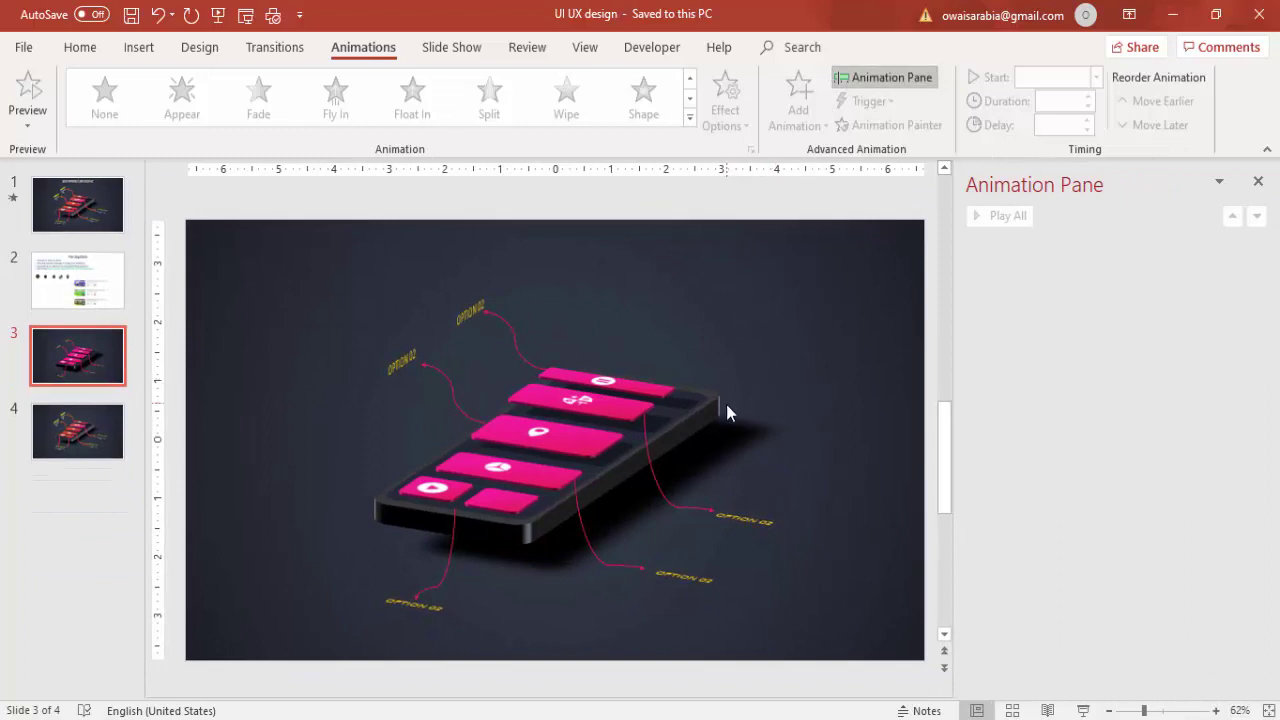
pyautogui.click(710, 410)
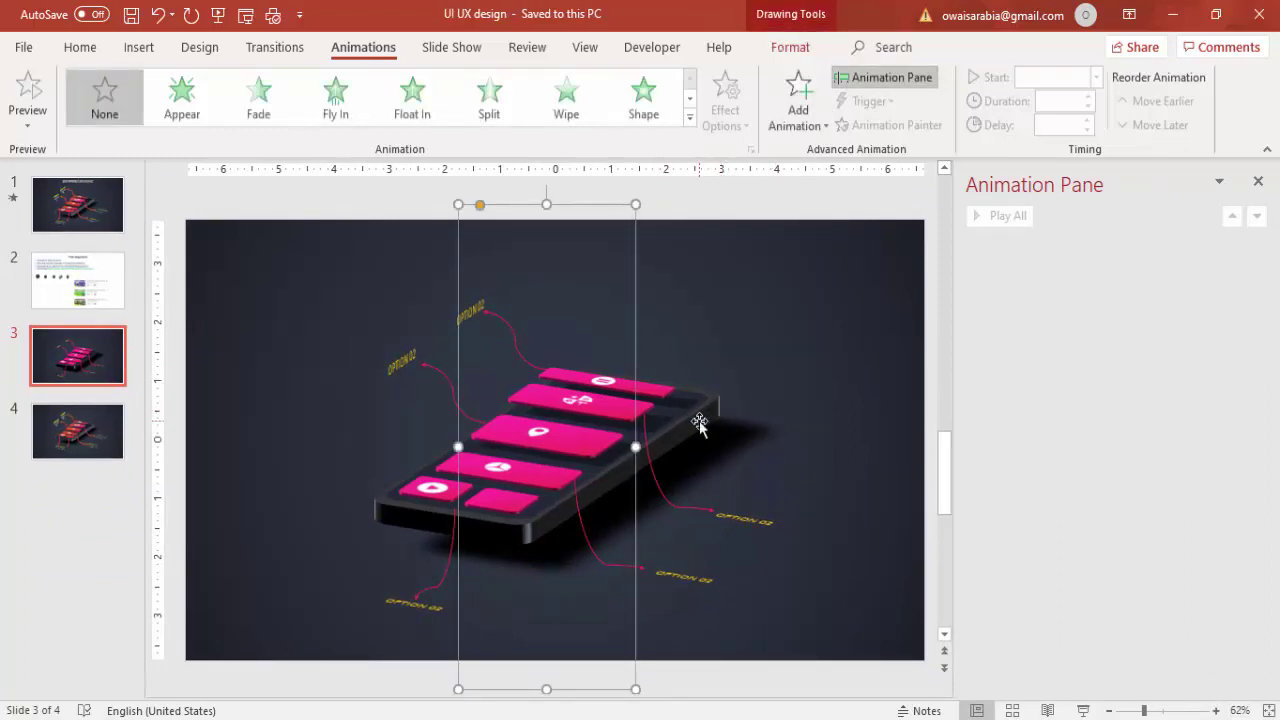
pyautogui.moveTo(636, 316); pyautogui.dragTo(652, 320)
pyautogui.hotkey('ctrl', 'z')
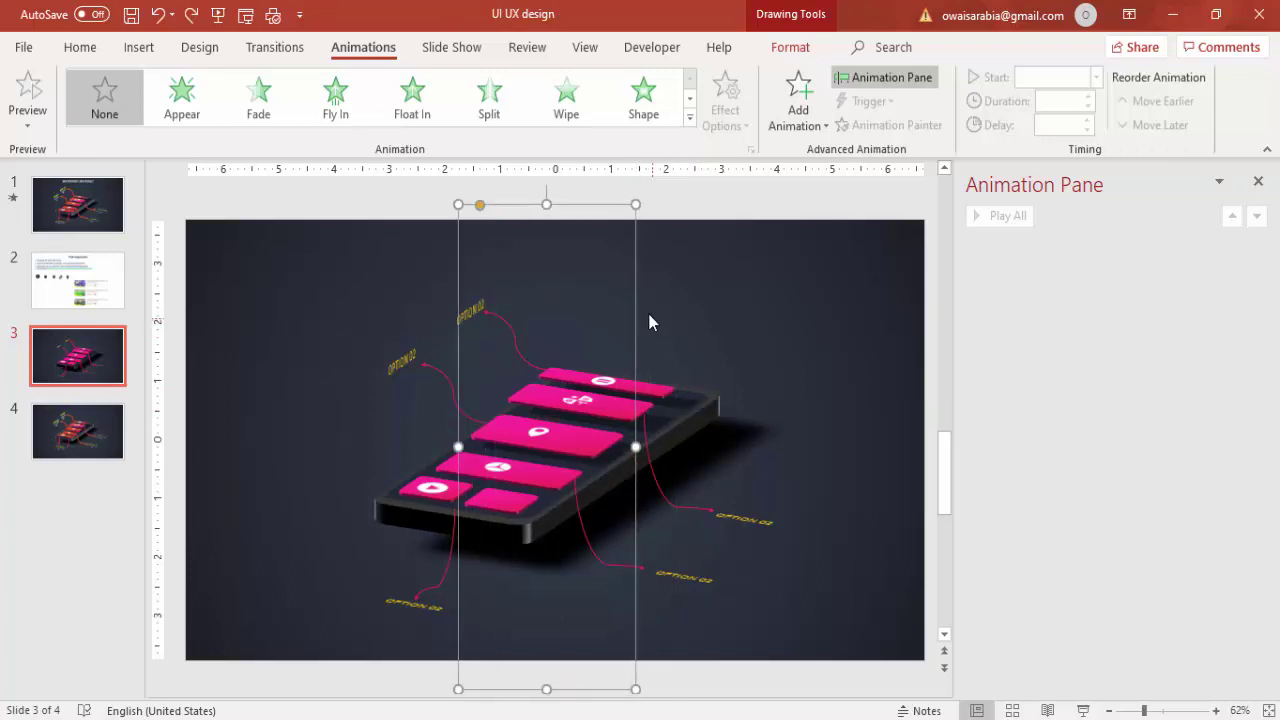
pyautogui.click(420, 106)
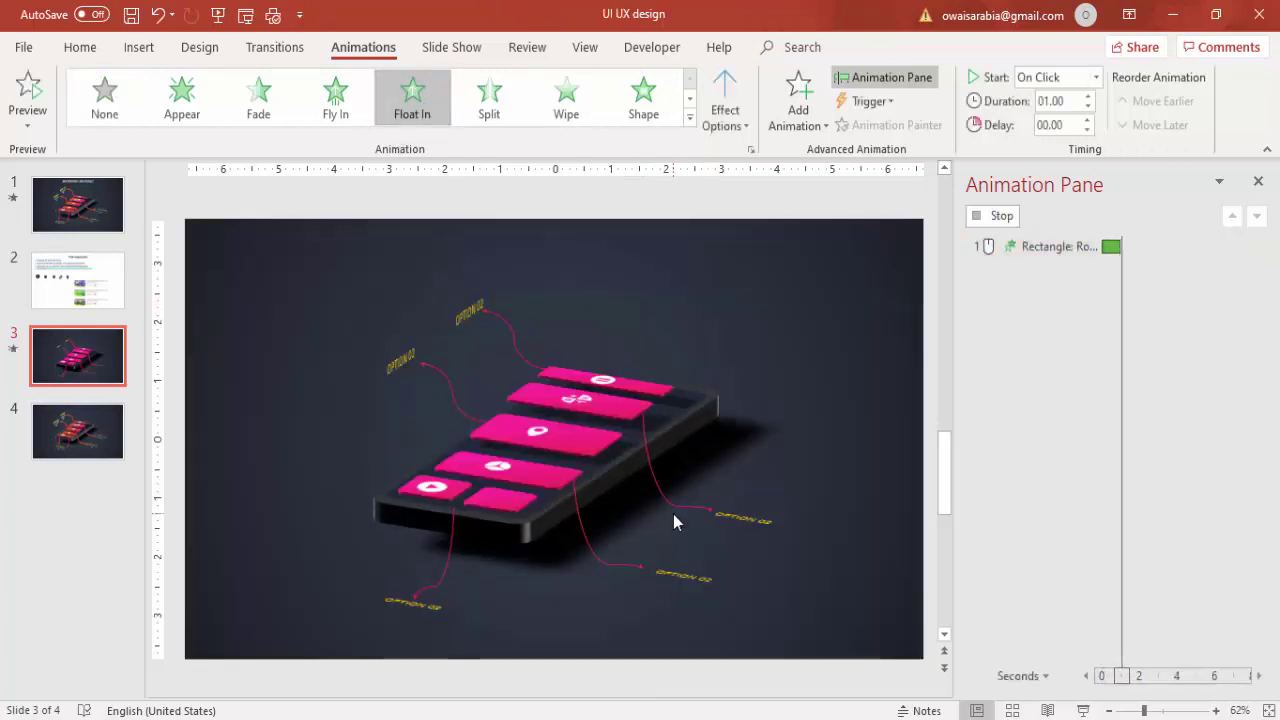
pyautogui.doubleClick(1000, 250)
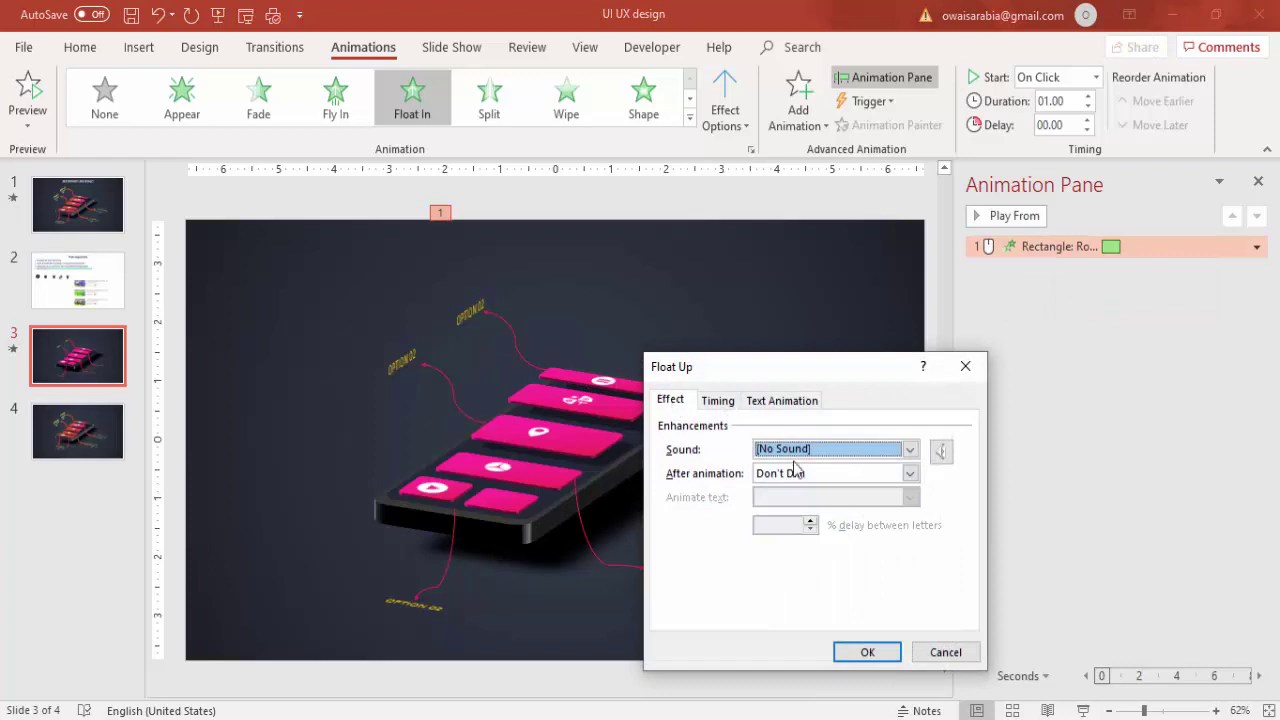
pyautogui.click(722, 401)
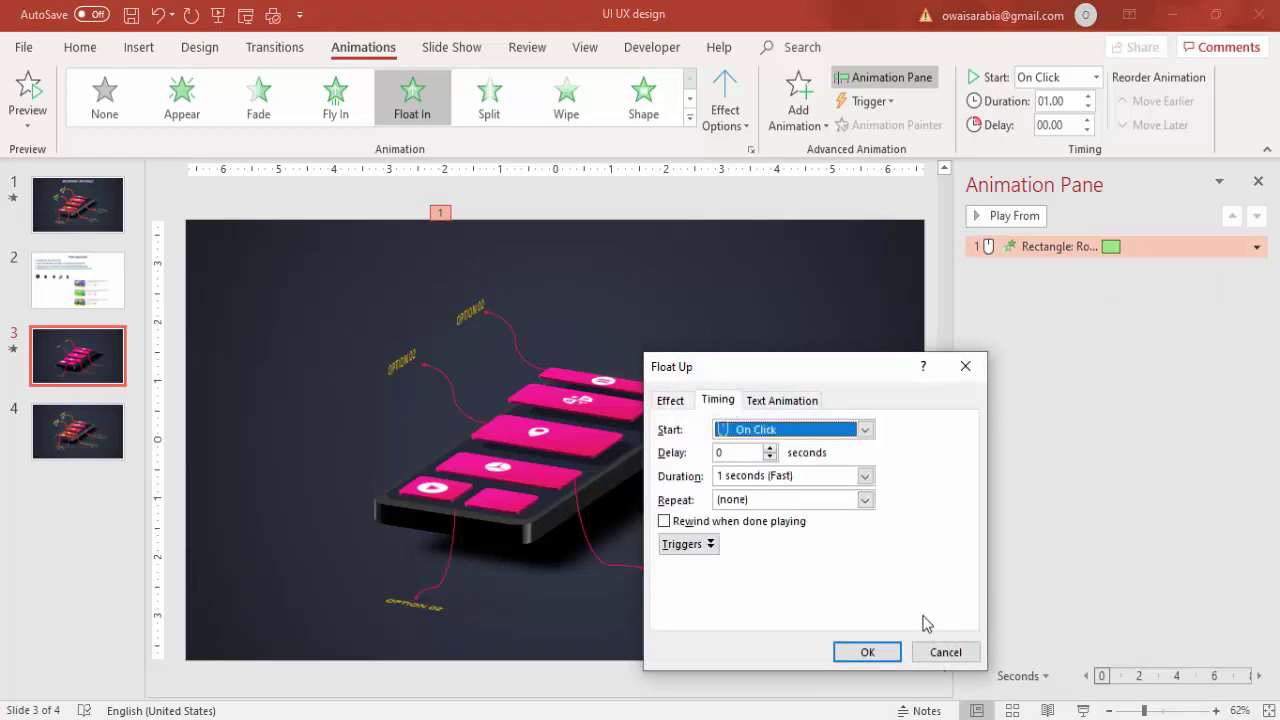
pyautogui.click(943, 655)
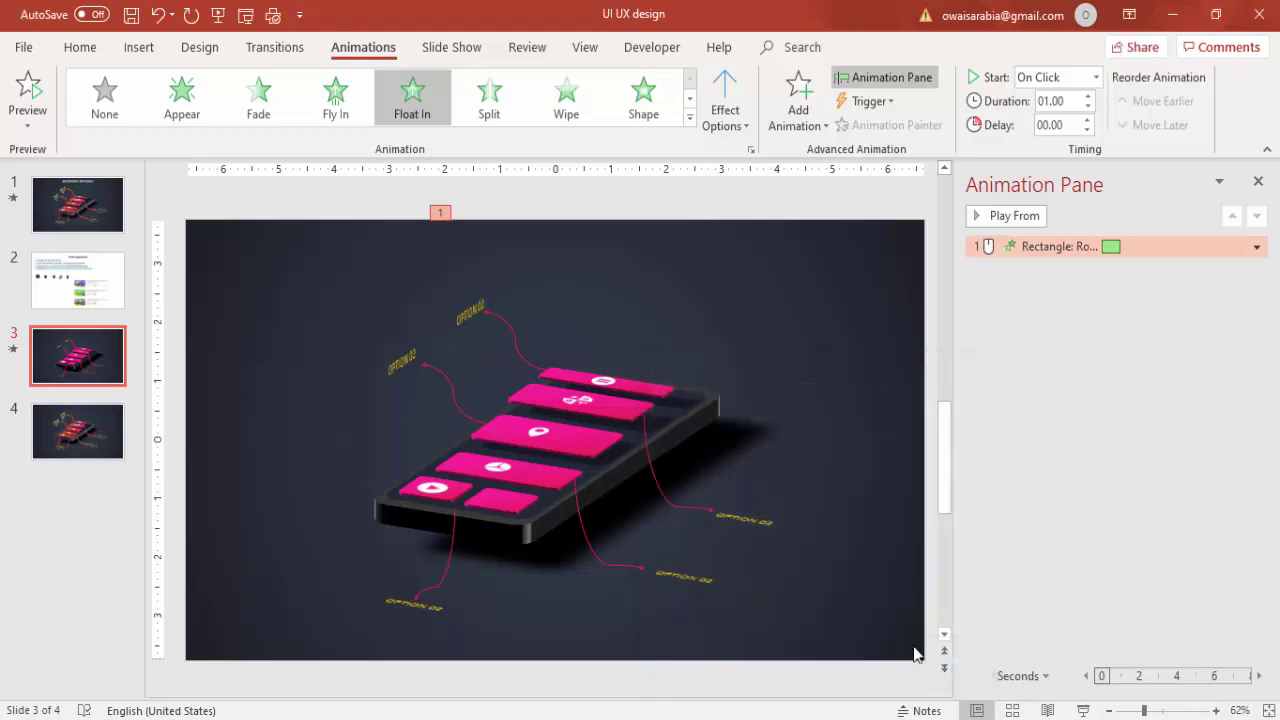
pyautogui.click(762, 433)
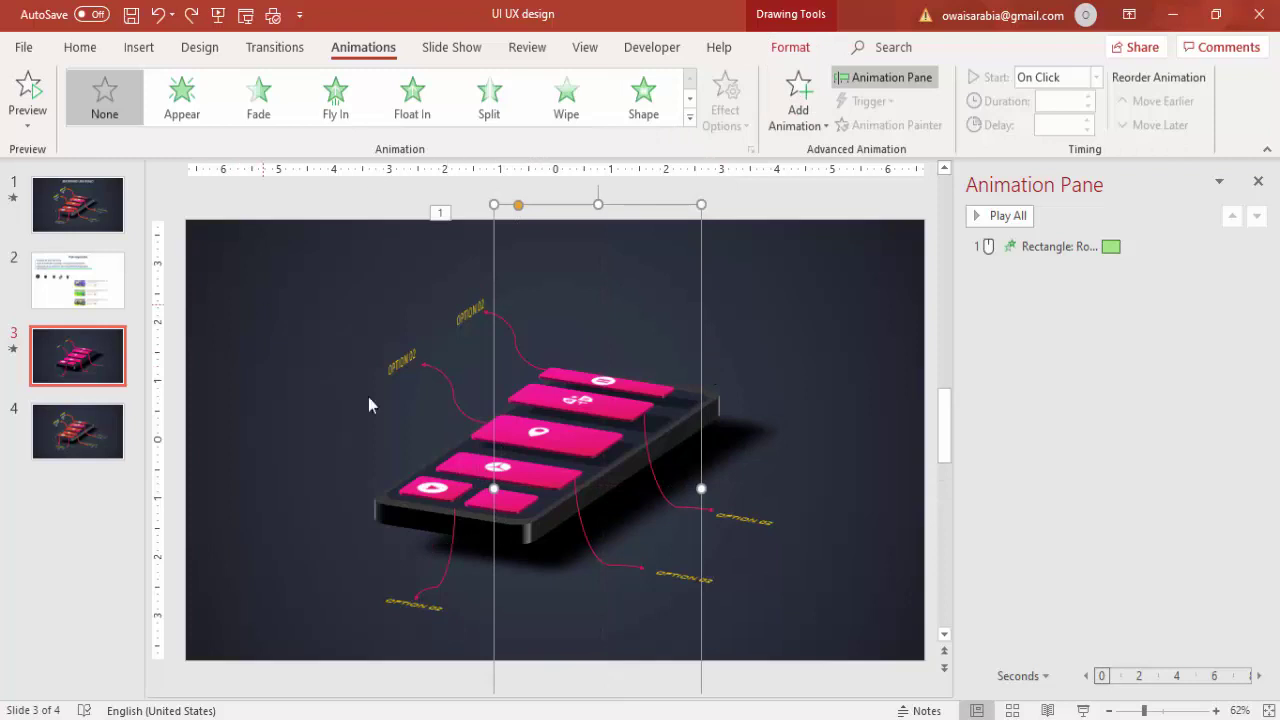
# - Give the second rectangle a Fade that starts With Previous after a 00.75 s delay
pyautogui.click(273, 116)
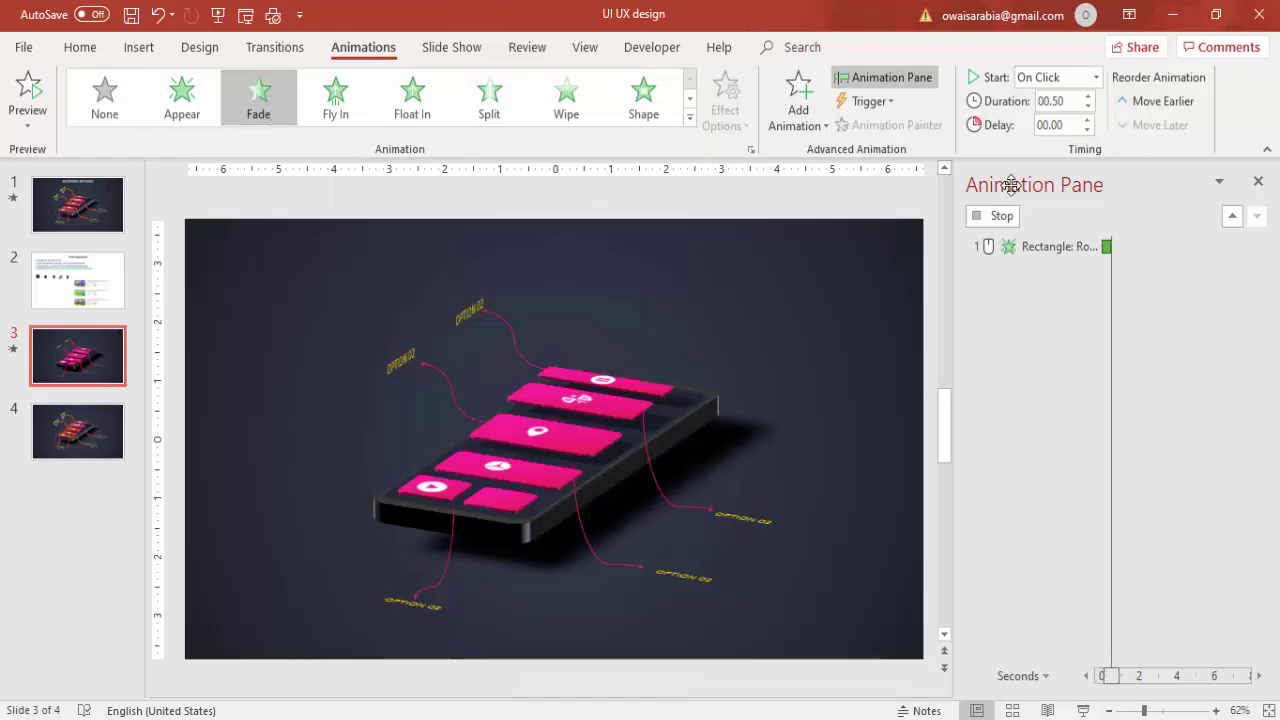
pyautogui.click(1096, 77)
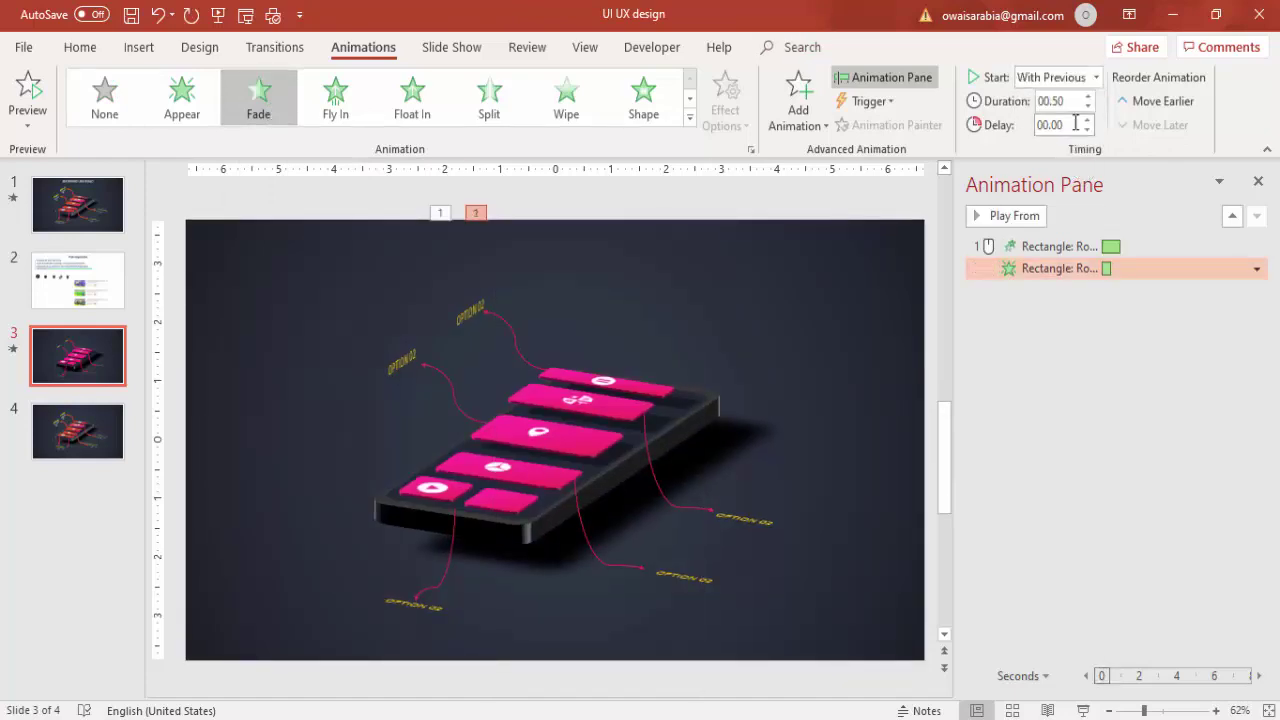
pyautogui.click(1087, 120)
pyautogui.click(1087, 120)
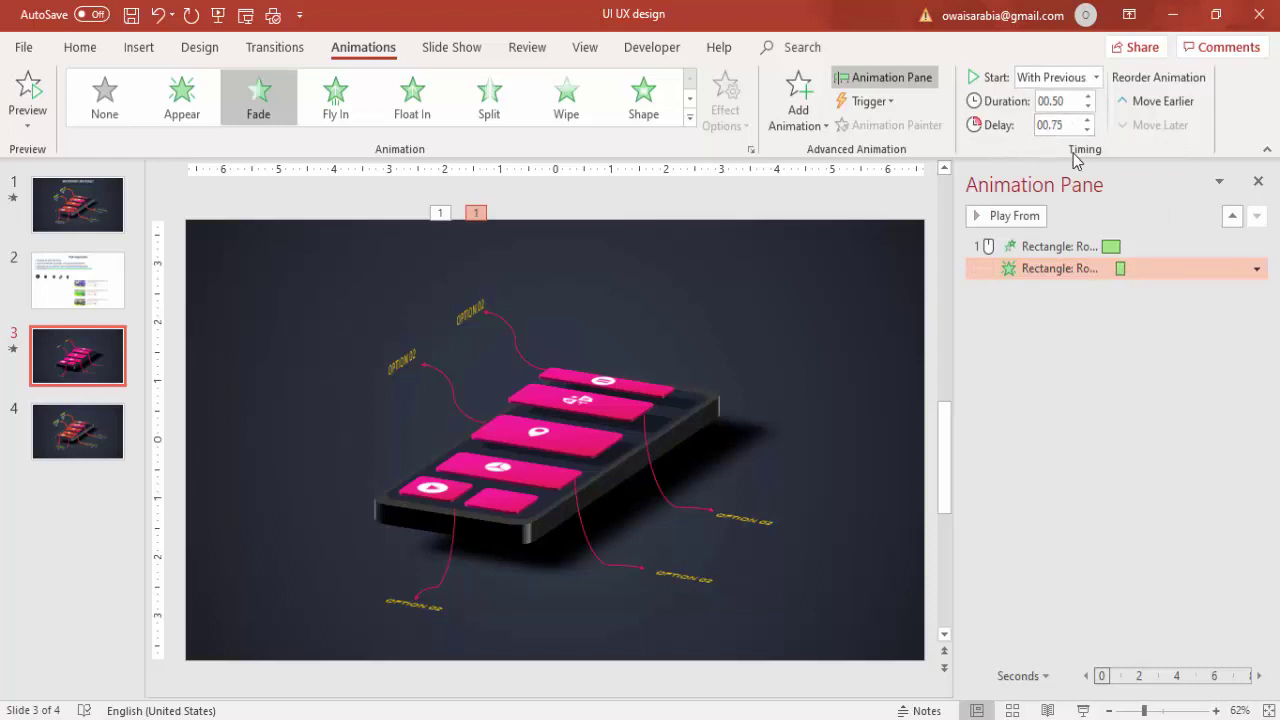
# - Preview all the slide's animations, then reselect the Float In rectangle
pyautogui.click(910, 230)
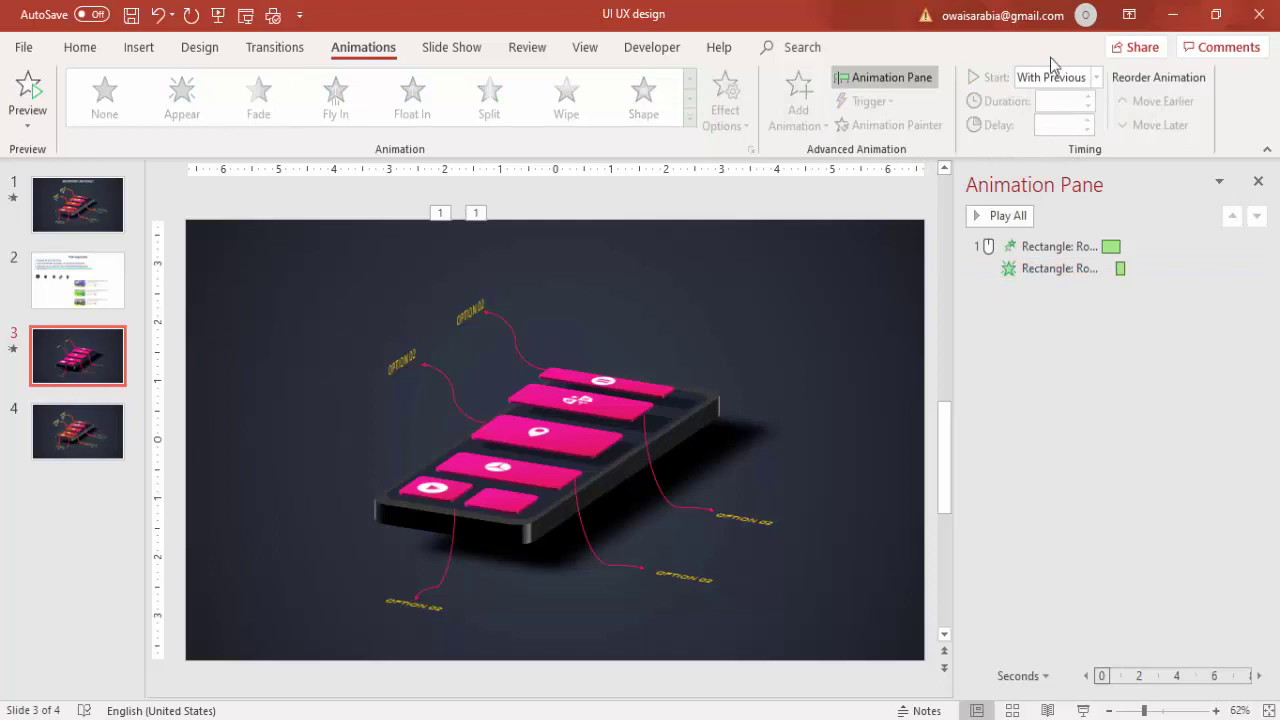
pyautogui.click(1011, 218)
pyautogui.click(704, 396)
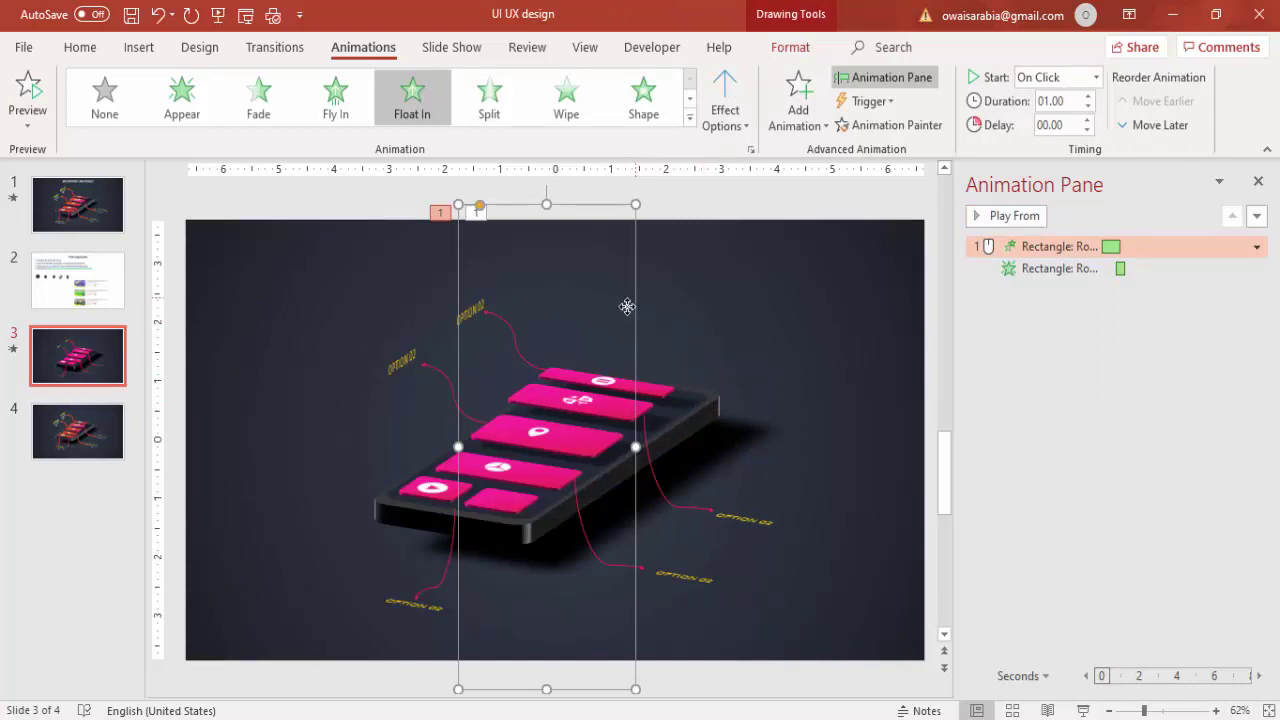
# - Give the unanimated third rectangle a Fade entrance starting With Previous
pyautogui.click(689, 395)
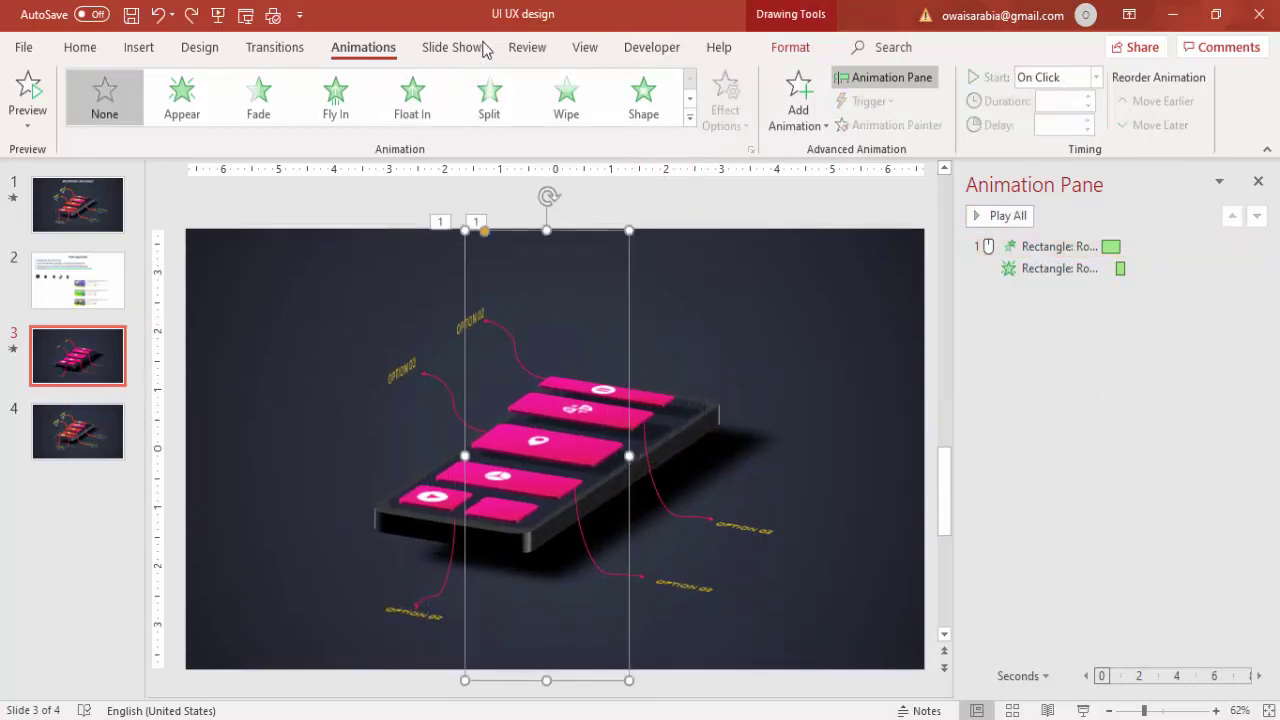
pyautogui.click(270, 114)
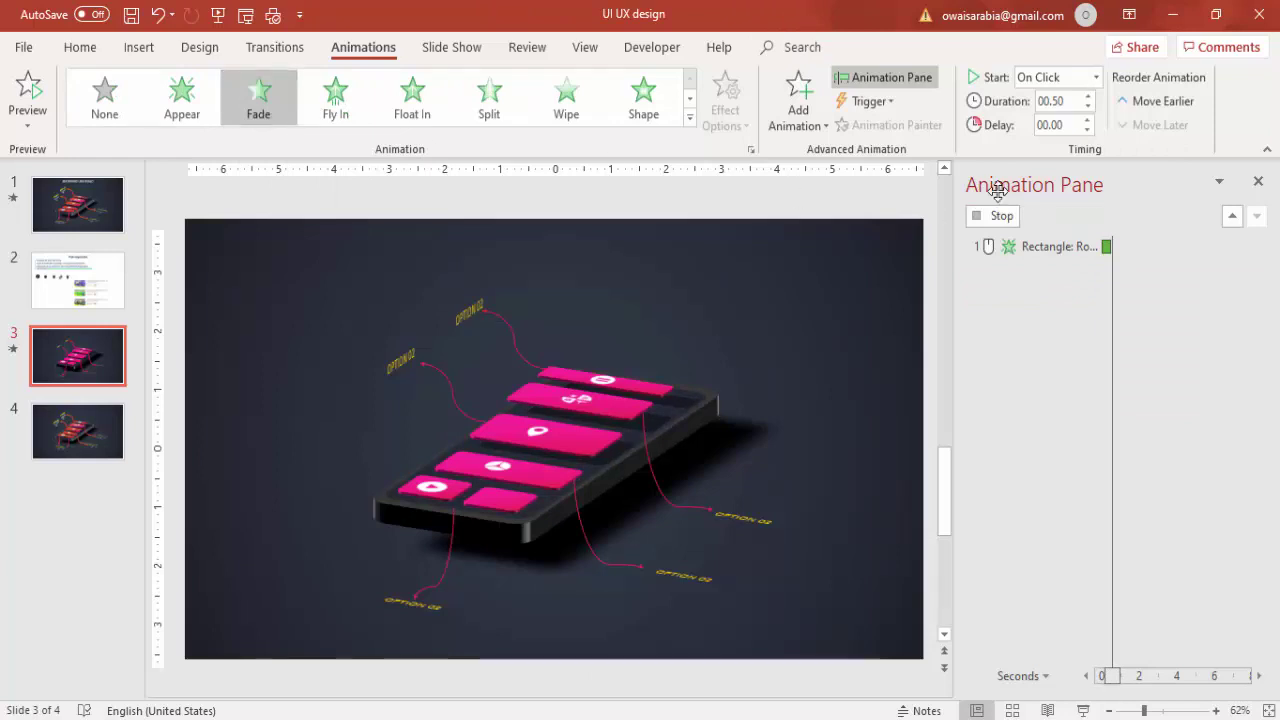
pyautogui.click(1096, 77)
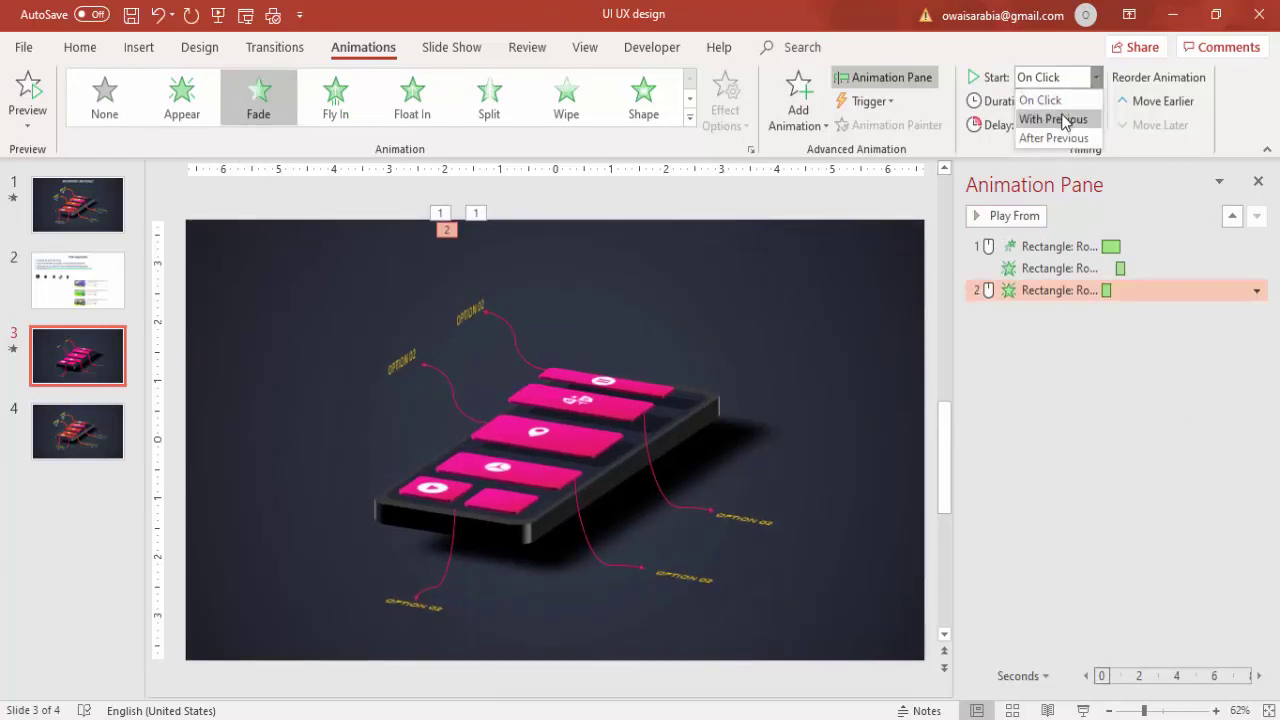
pyautogui.click(1063, 119)
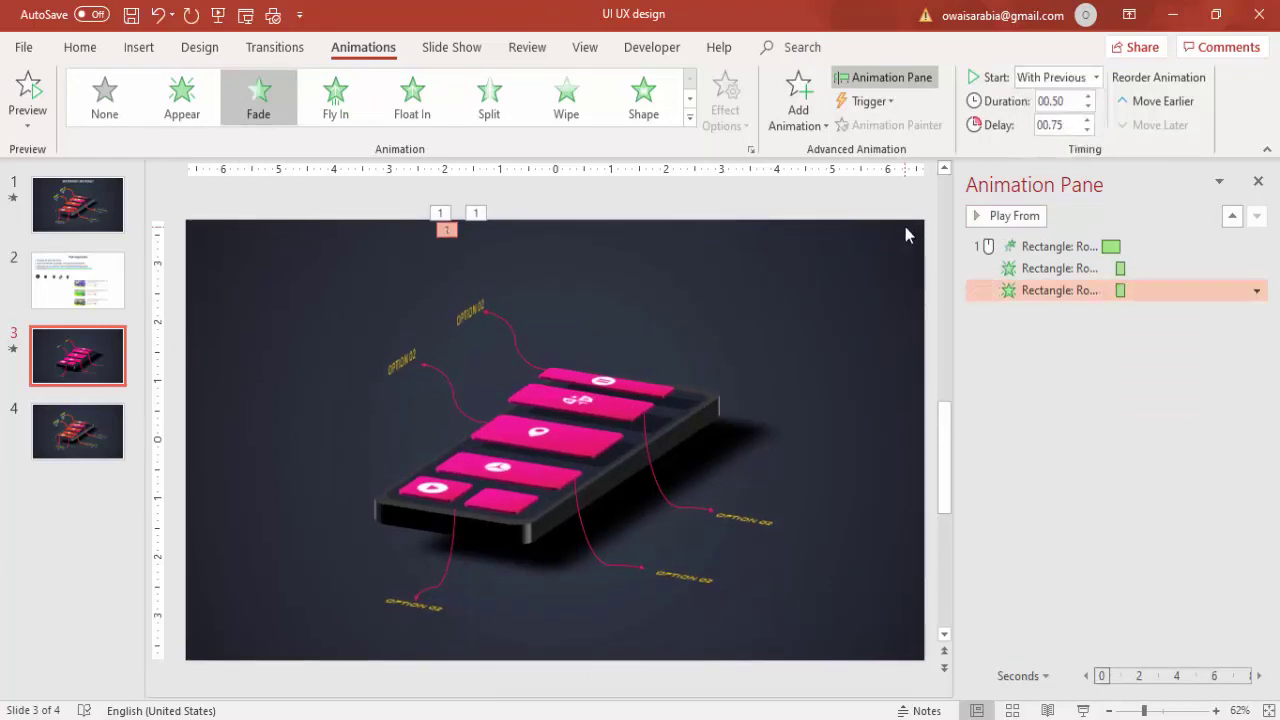
# - Preview the animation sequence and select the lower group of phone tiles
pyautogui.click(908, 208)
pyautogui.click(993, 217)
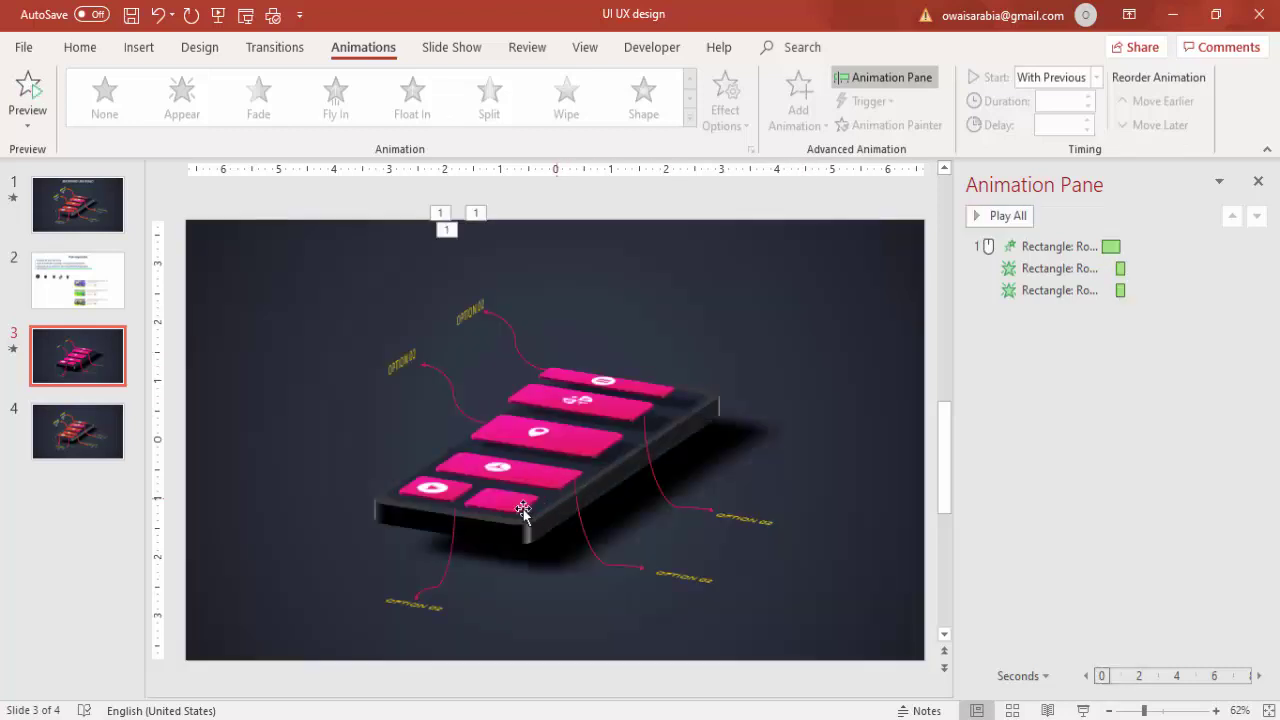
pyautogui.click(472, 503)
pyautogui.click(393, 513)
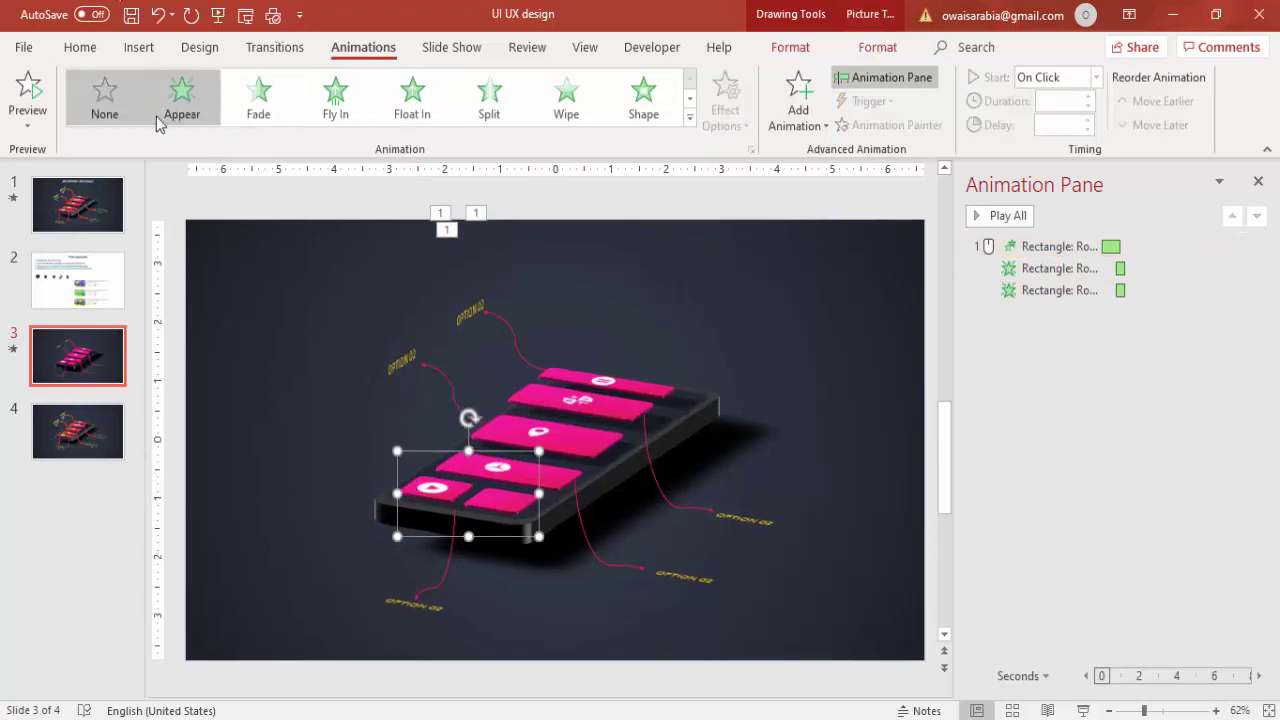
# - Fade in Group 25 and give its callout line a Wipe entrance From Top
pyautogui.click(270, 106)
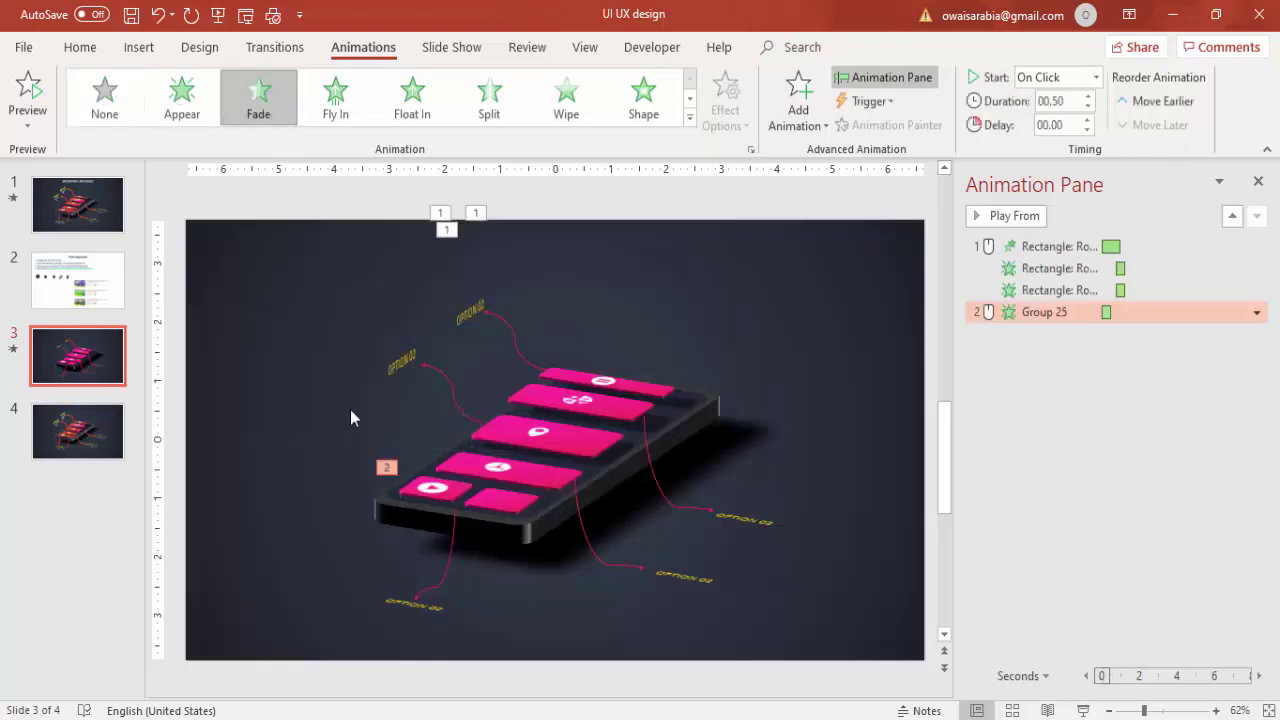
pyautogui.click(448, 563)
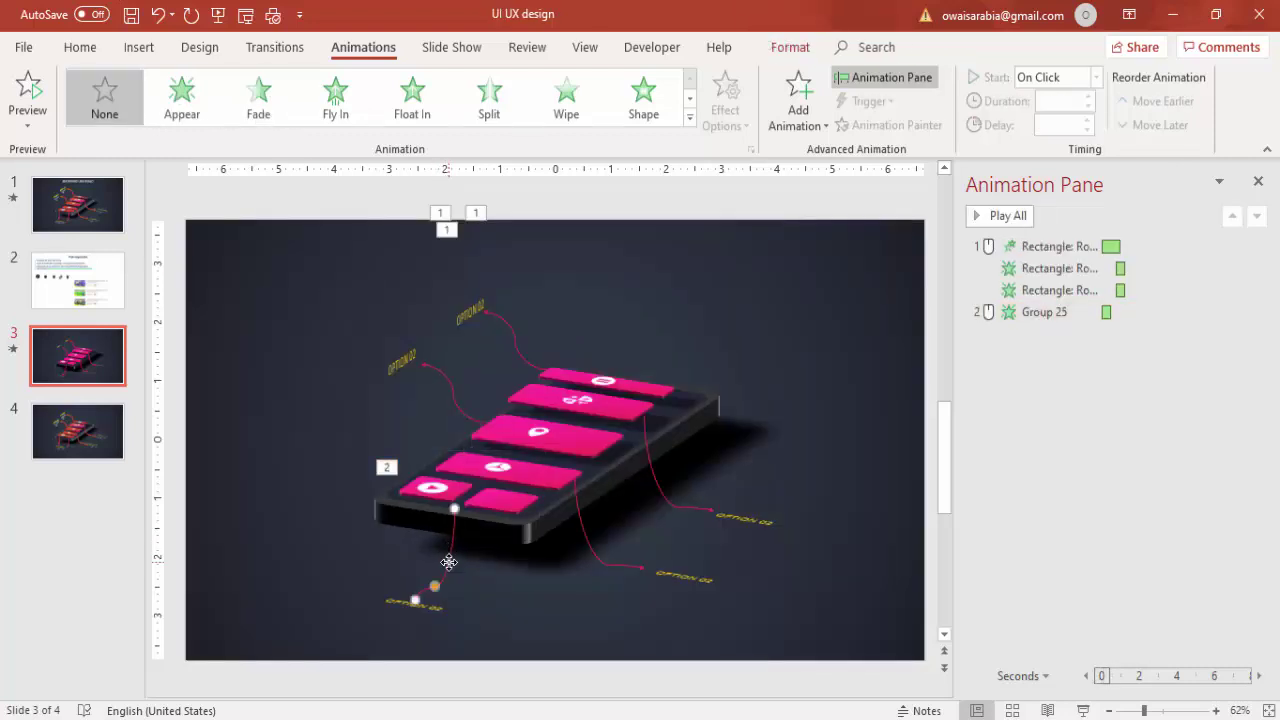
pyautogui.click(578, 115)
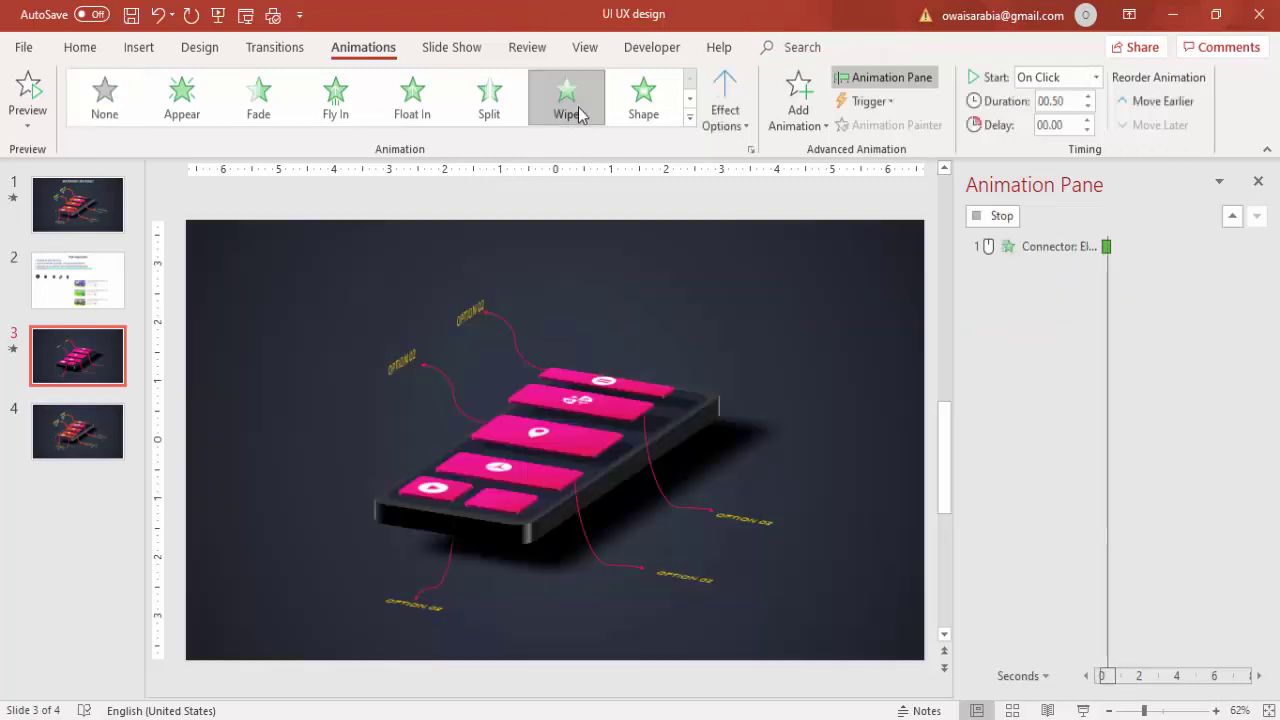
pyautogui.click(726, 124)
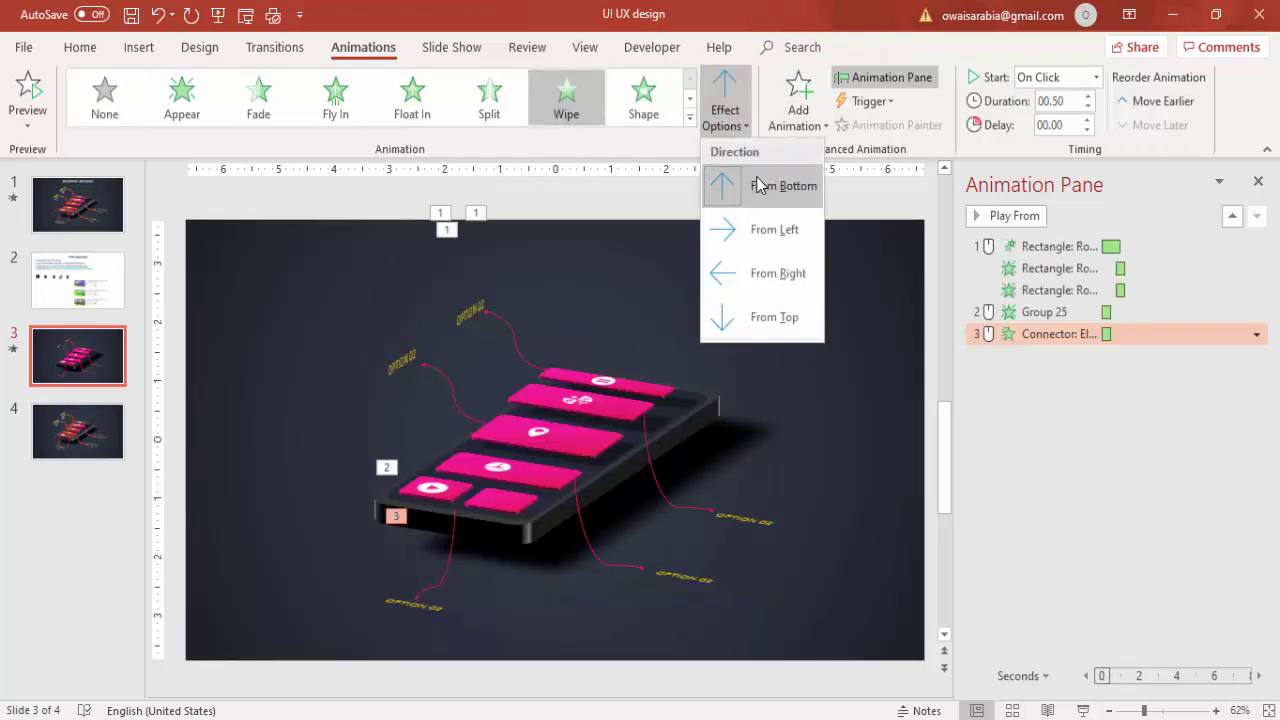
pyautogui.click(767, 316)
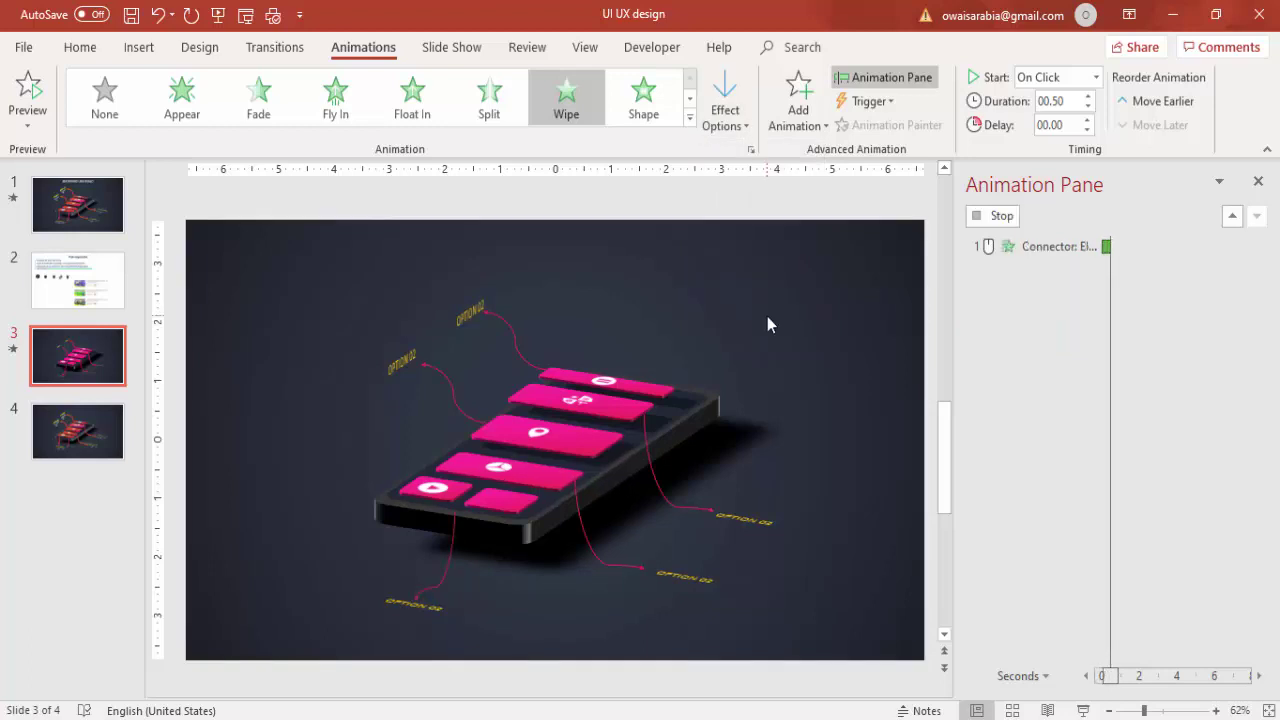
# - Set both the Group 25 fade and the line's wipe to start After Previous
pyautogui.click(1048, 312)
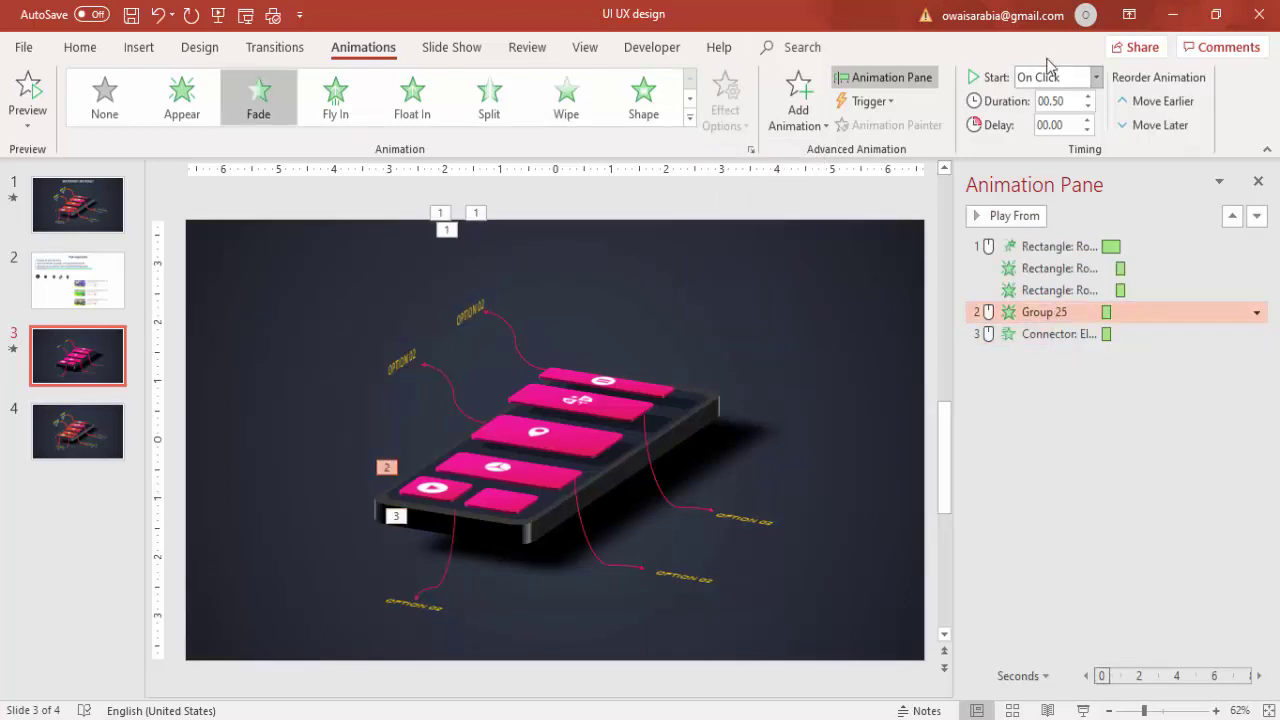
pyautogui.click(1080, 78)
pyautogui.click(1053, 138)
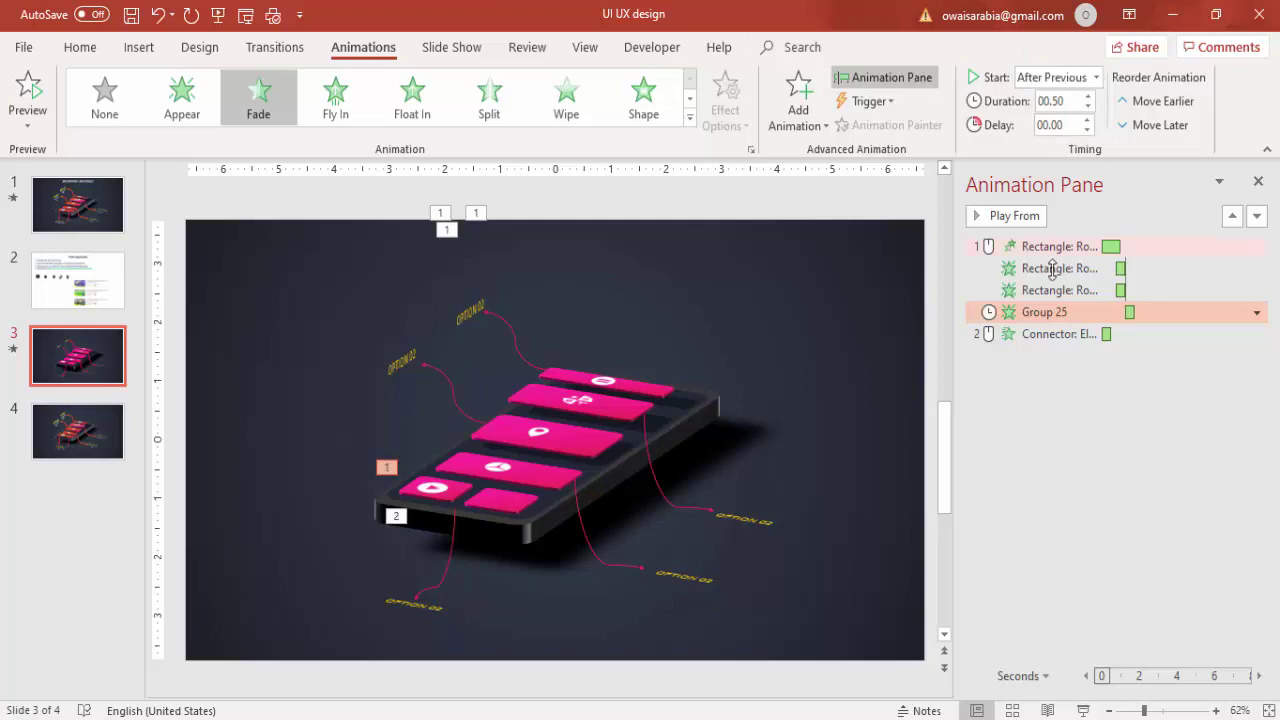
pyautogui.click(1043, 333)
pyautogui.click(1080, 78)
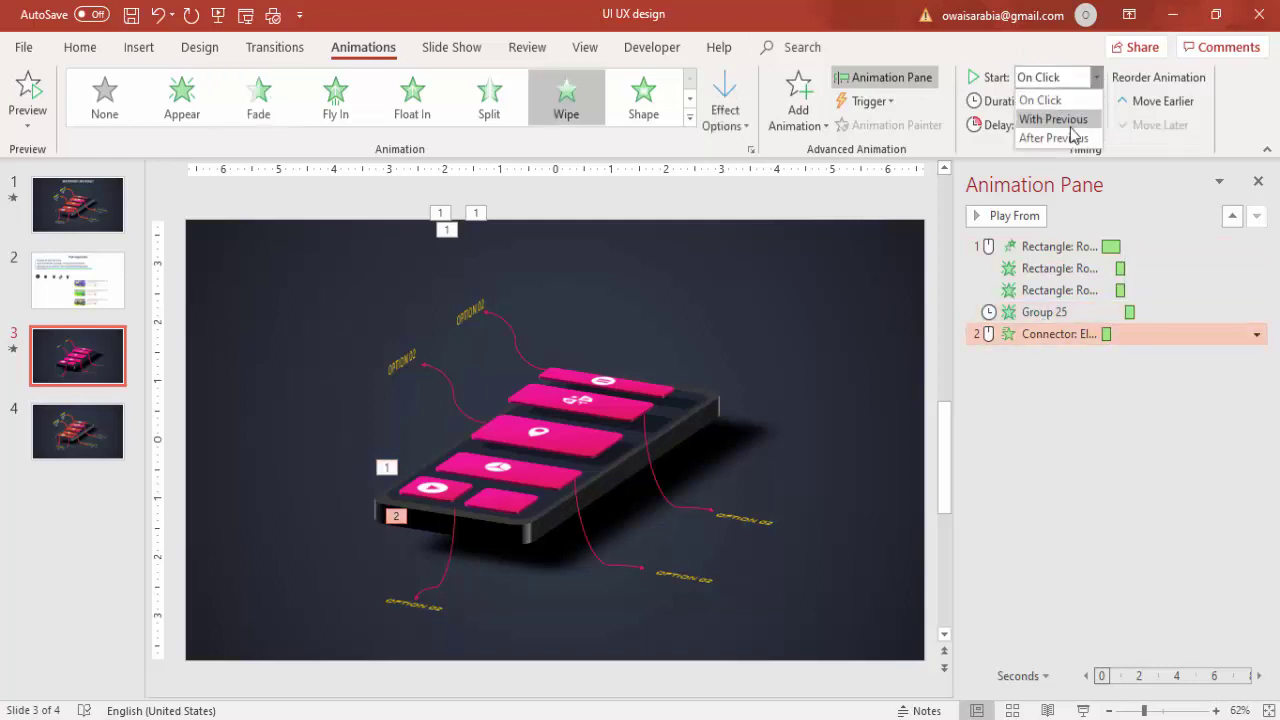
pyautogui.click(1053, 138)
pyautogui.click(425, 604)
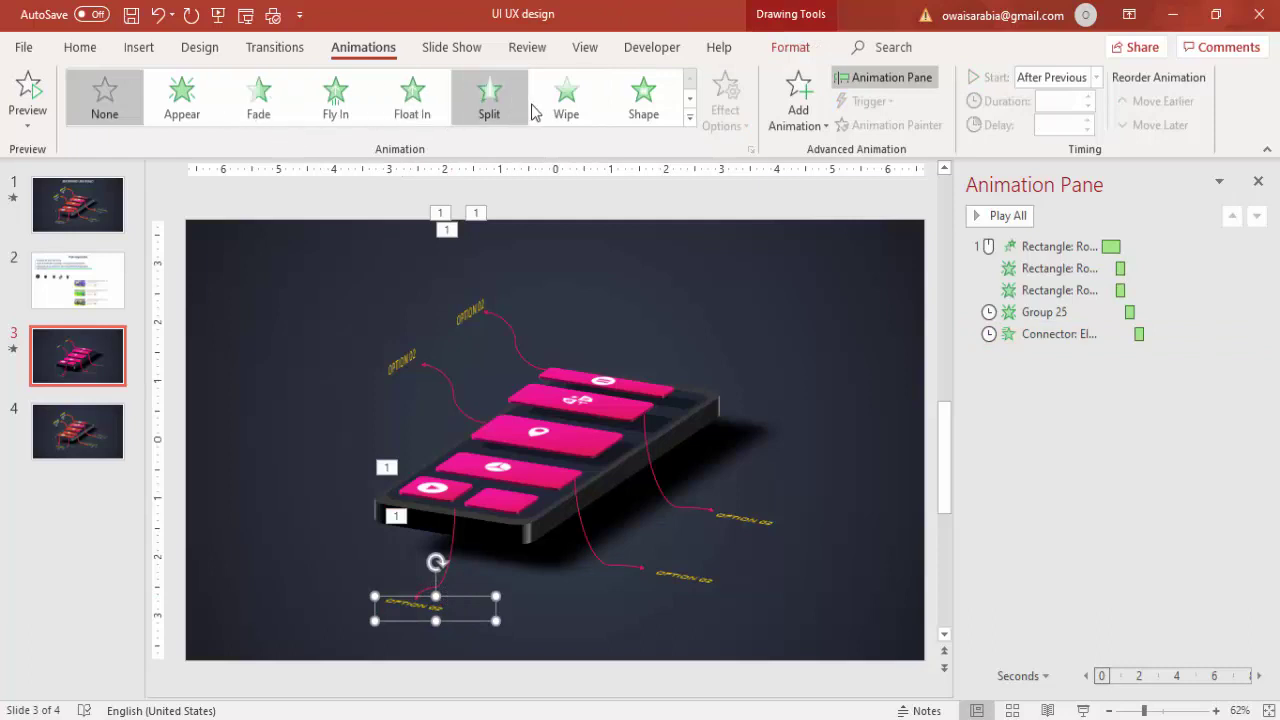
# - Give the bottom OPTION 02 label an Appear entrance After Previous and play all animations
pyautogui.click(188, 103)
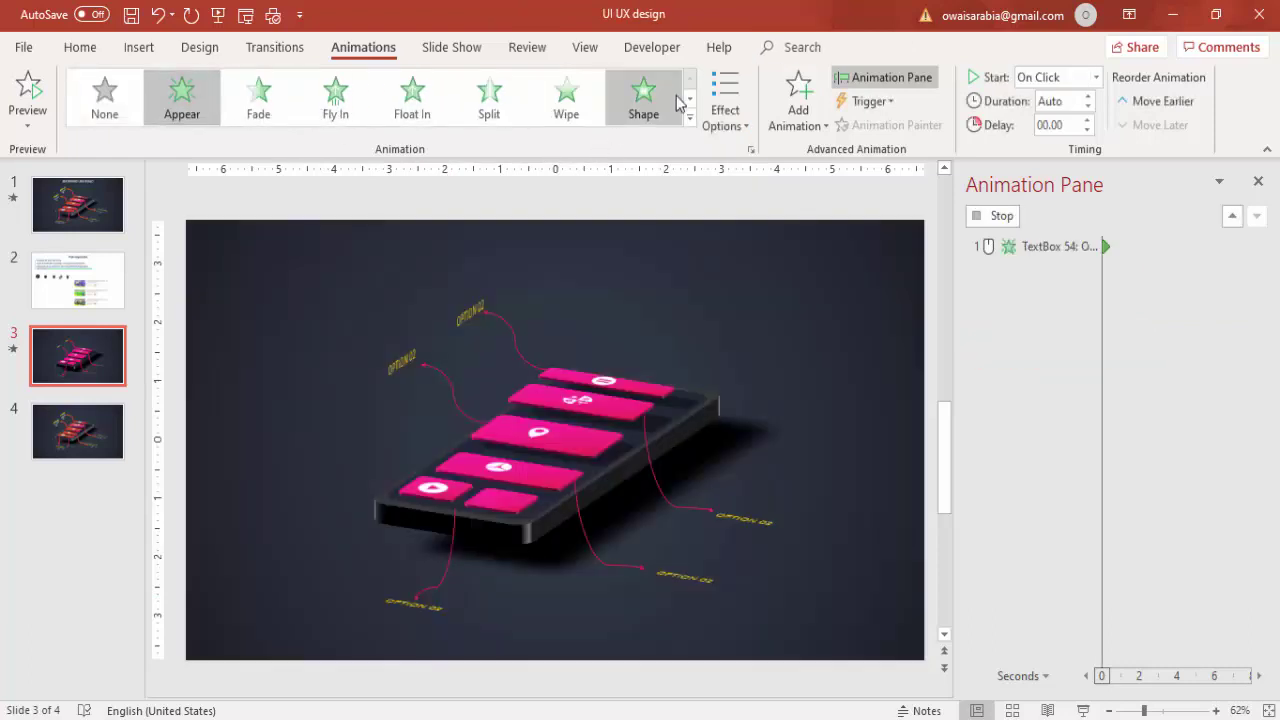
pyautogui.click(1096, 77)
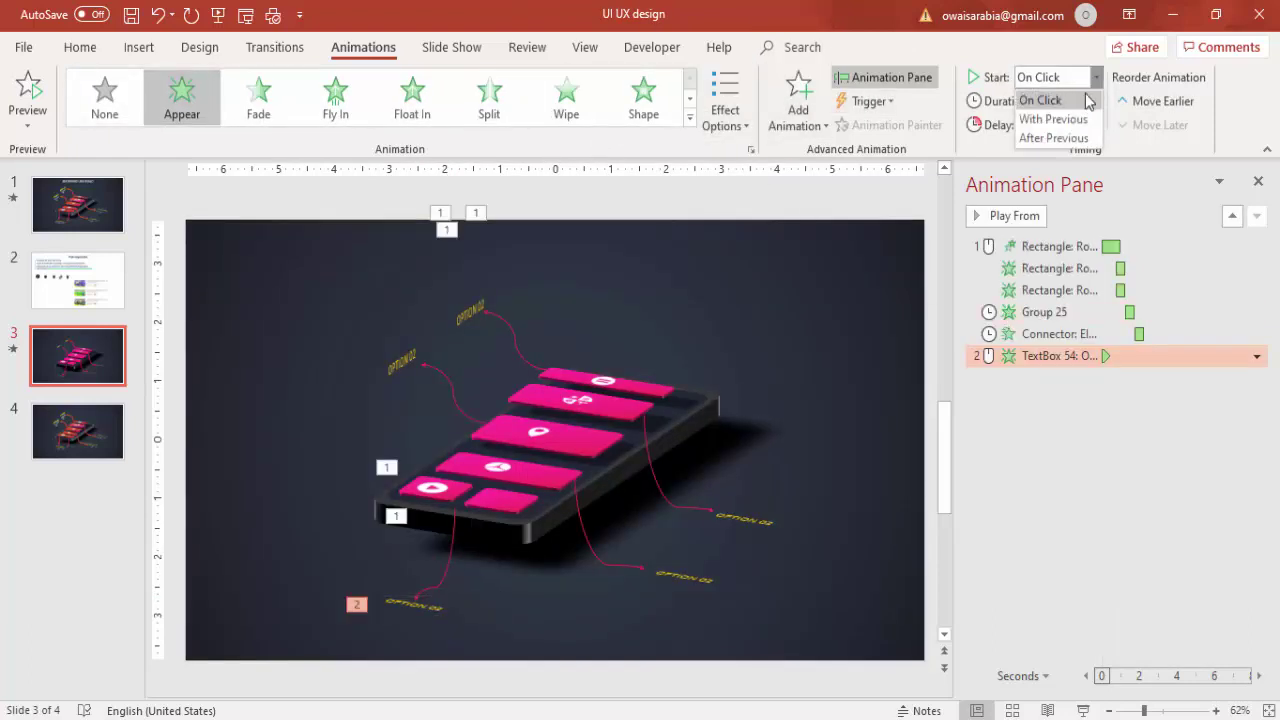
pyautogui.click(1075, 134)
pyautogui.click(920, 200)
pyautogui.click(998, 216)
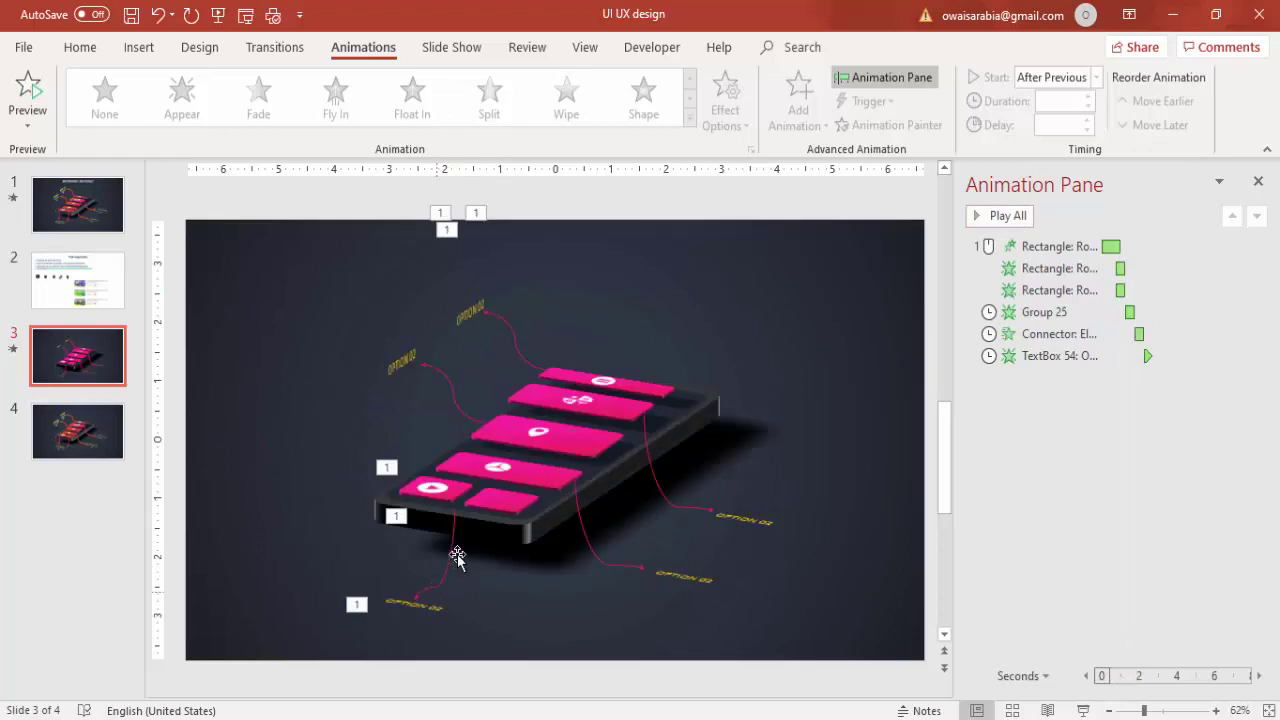
# - With Animation Painter, copy Fade to Group 26, Wipe to the second connector, Appear to the lower-right label
pyautogui.click(428, 492)
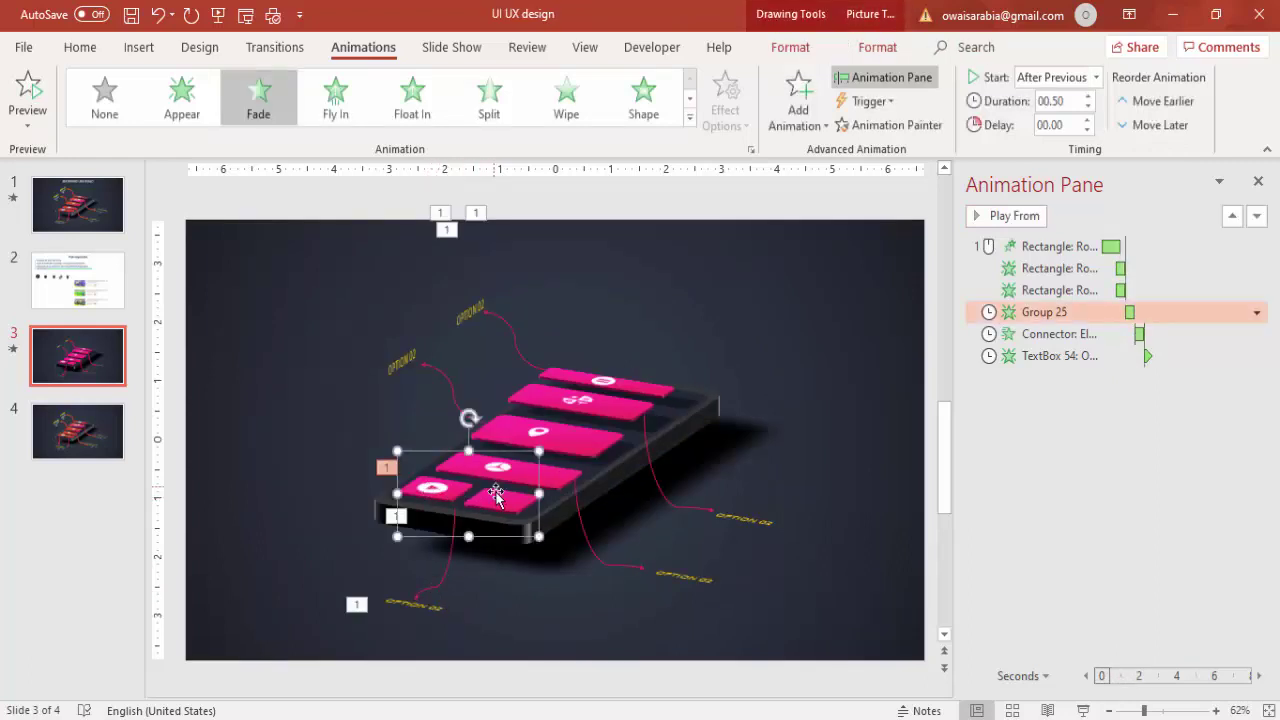
pyautogui.click(886, 125)
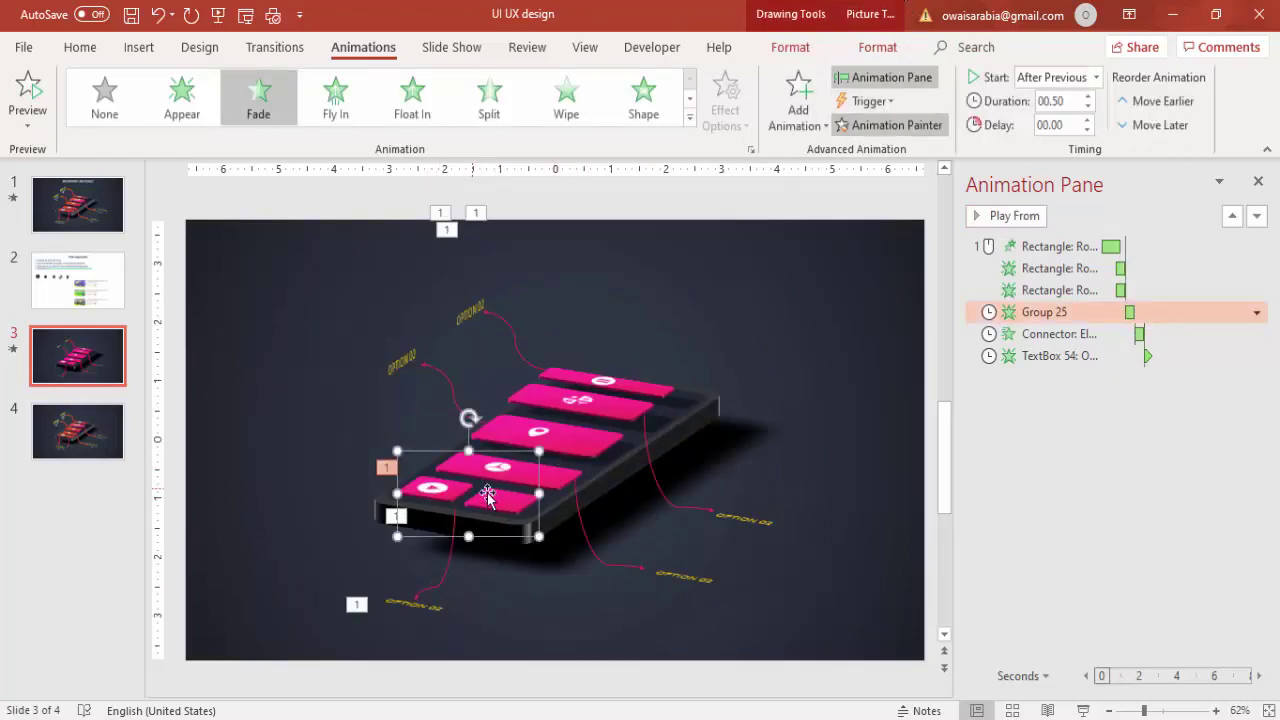
pyautogui.click(731, 440)
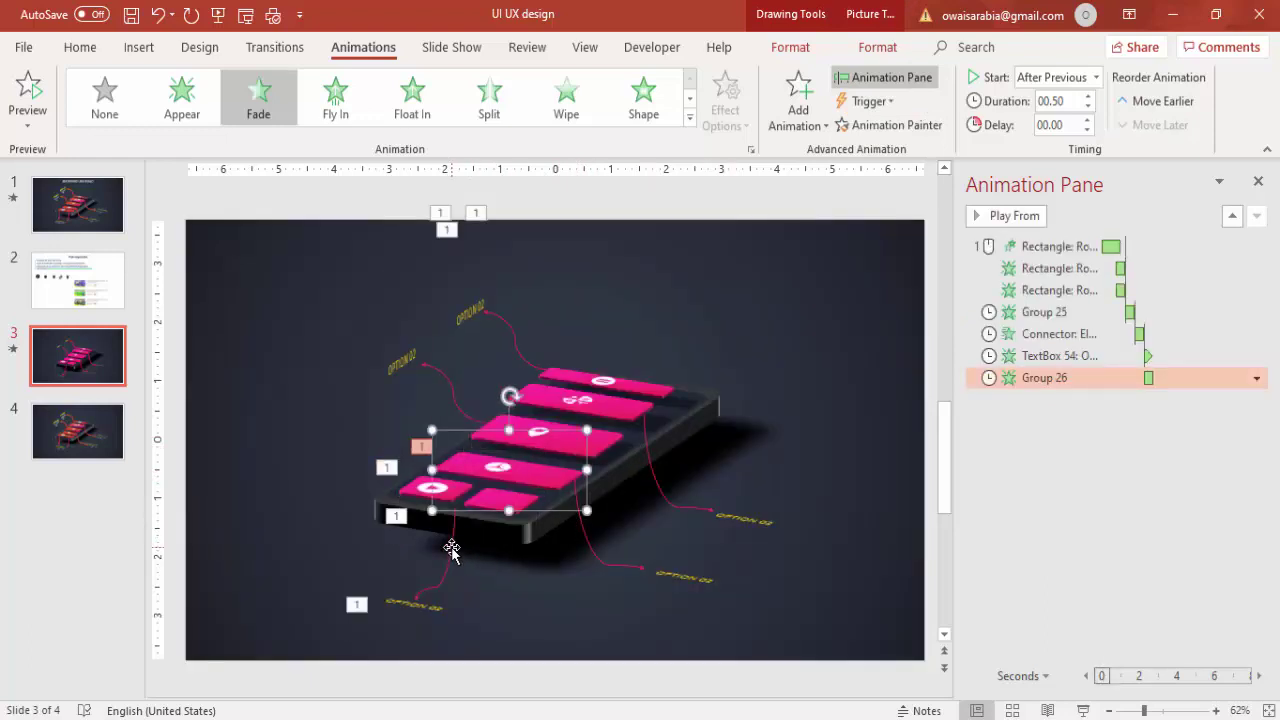
pyautogui.click(451, 546)
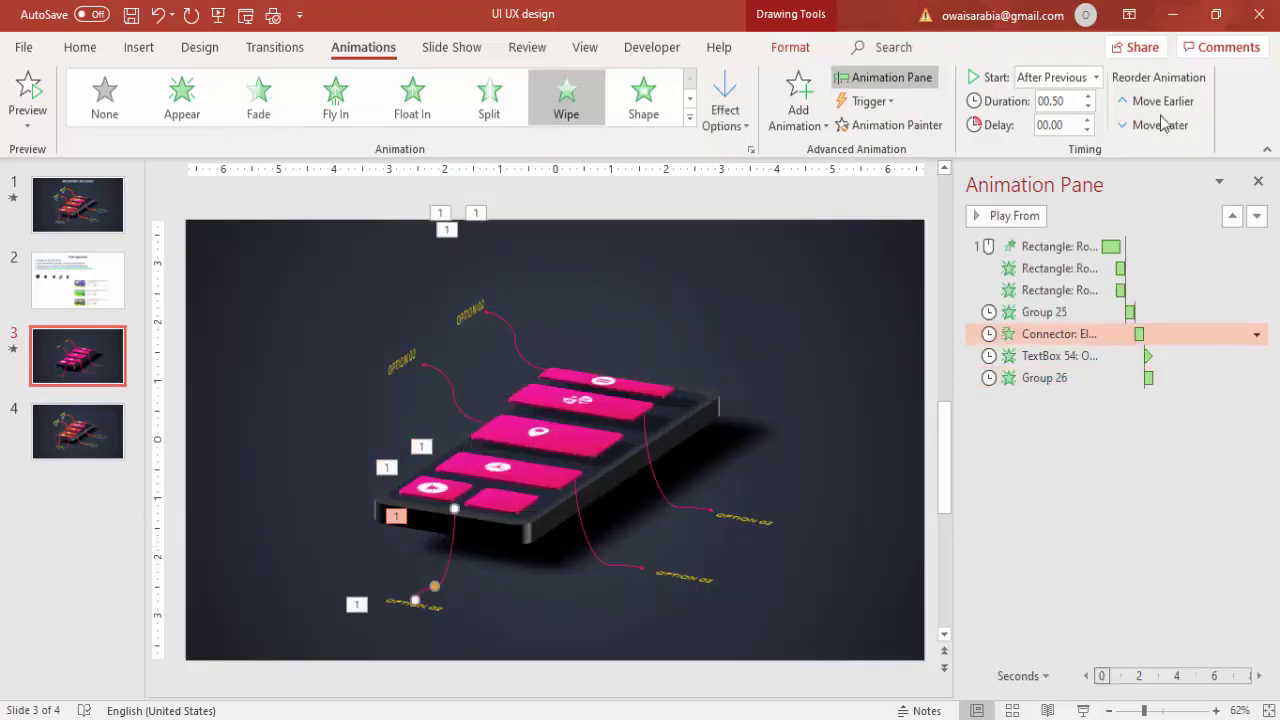
pyautogui.click(886, 125)
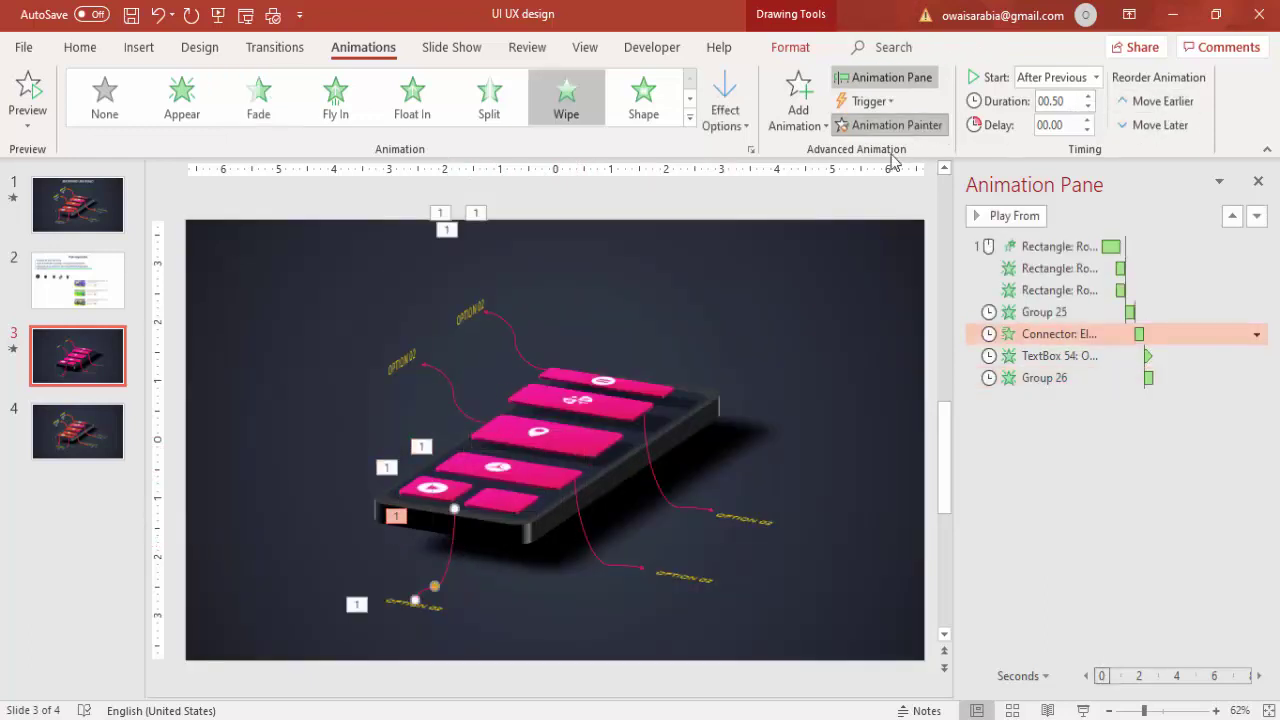
pyautogui.click(588, 549)
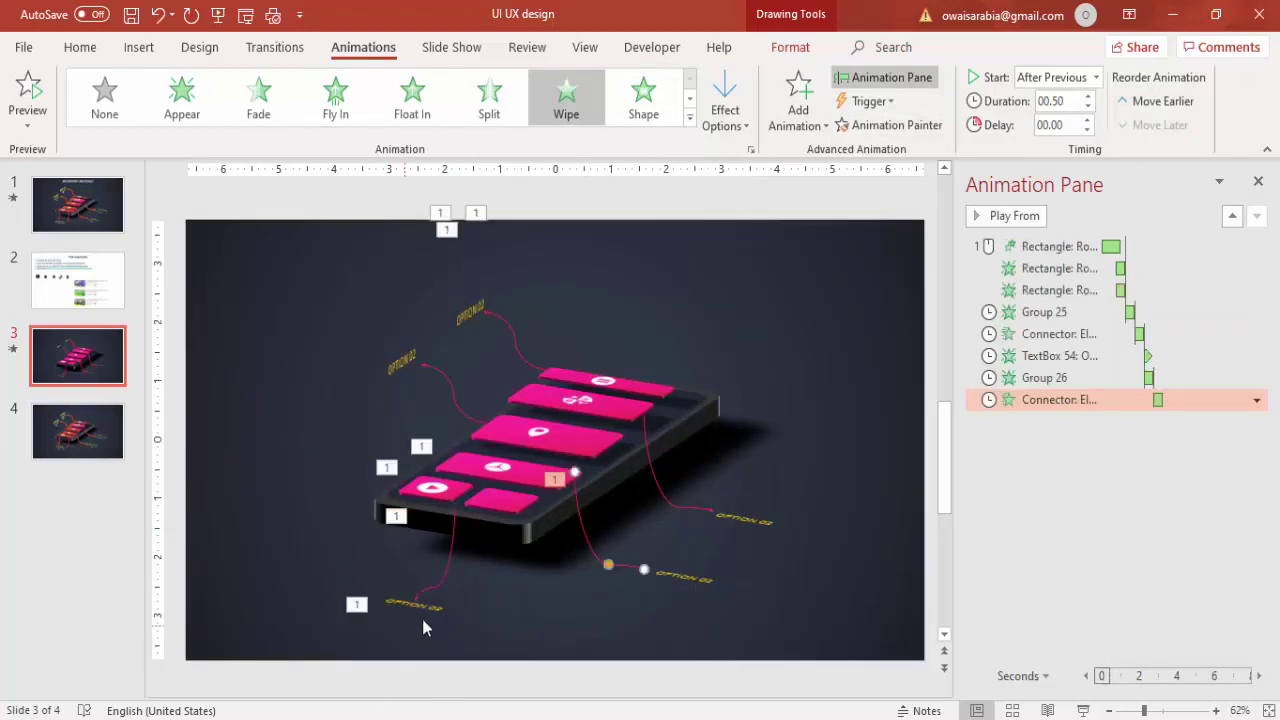
pyautogui.click(423, 619)
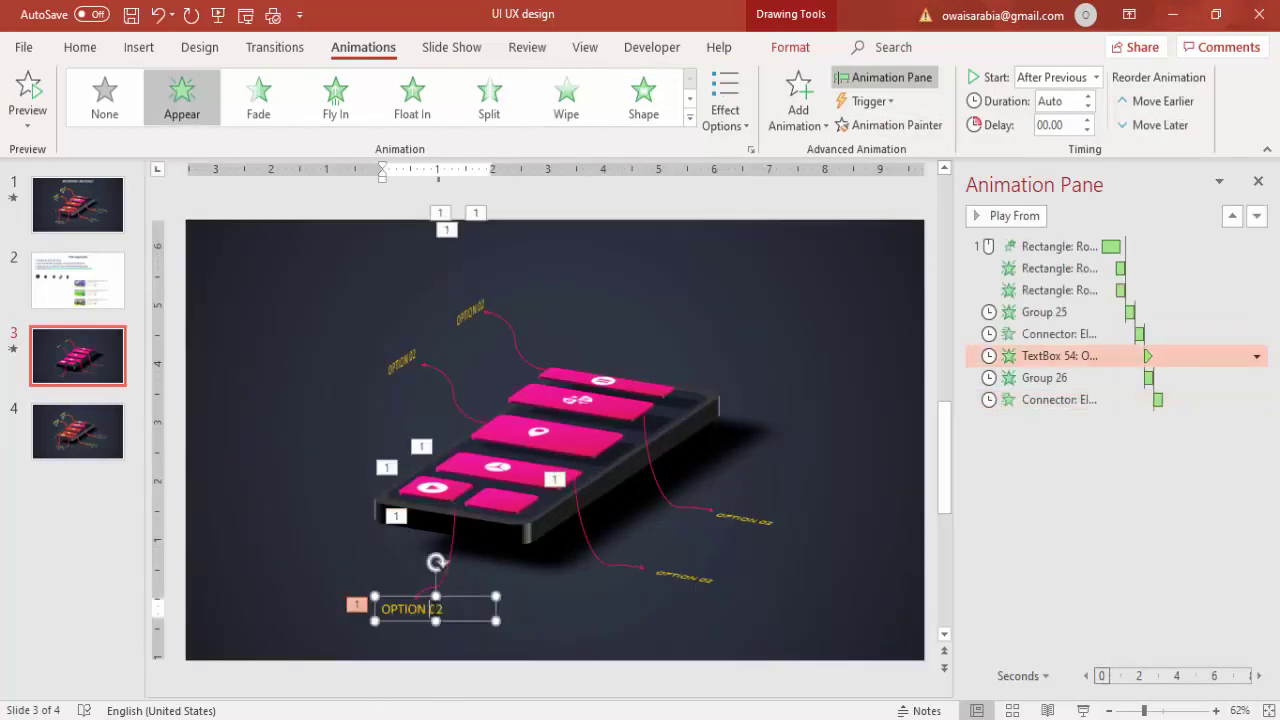
pyautogui.click(889, 125)
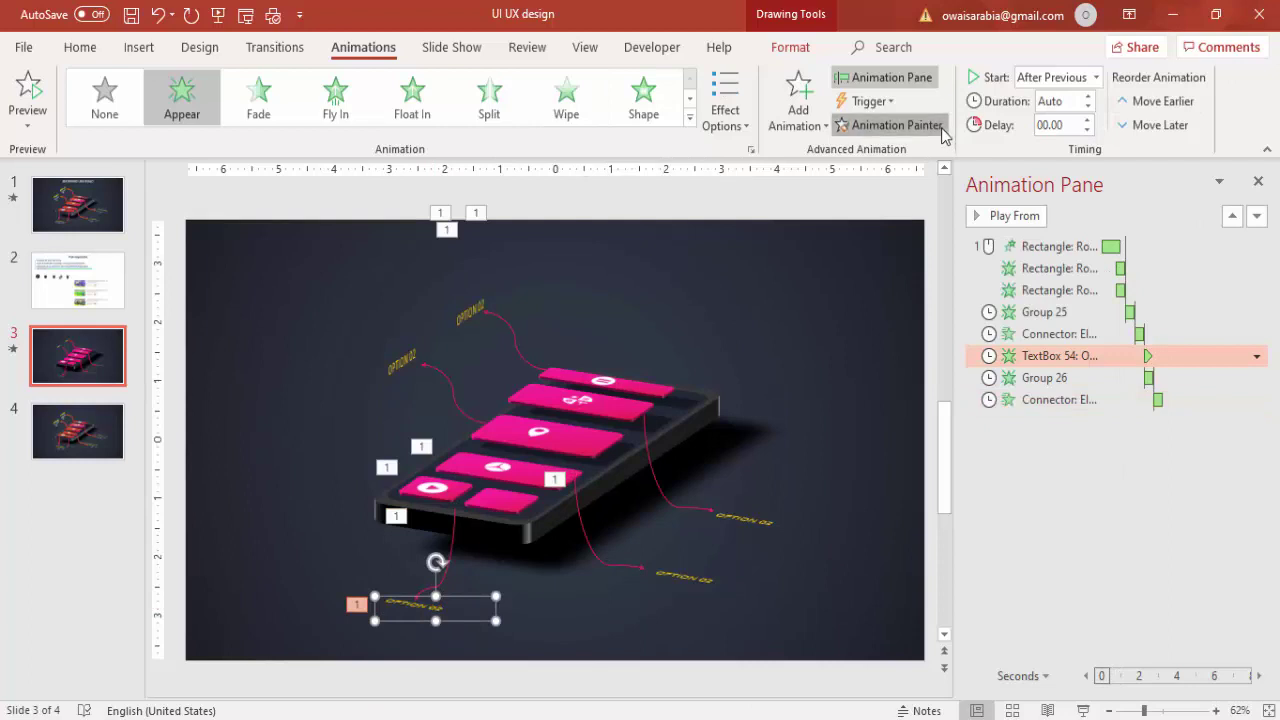
pyautogui.click(701, 579)
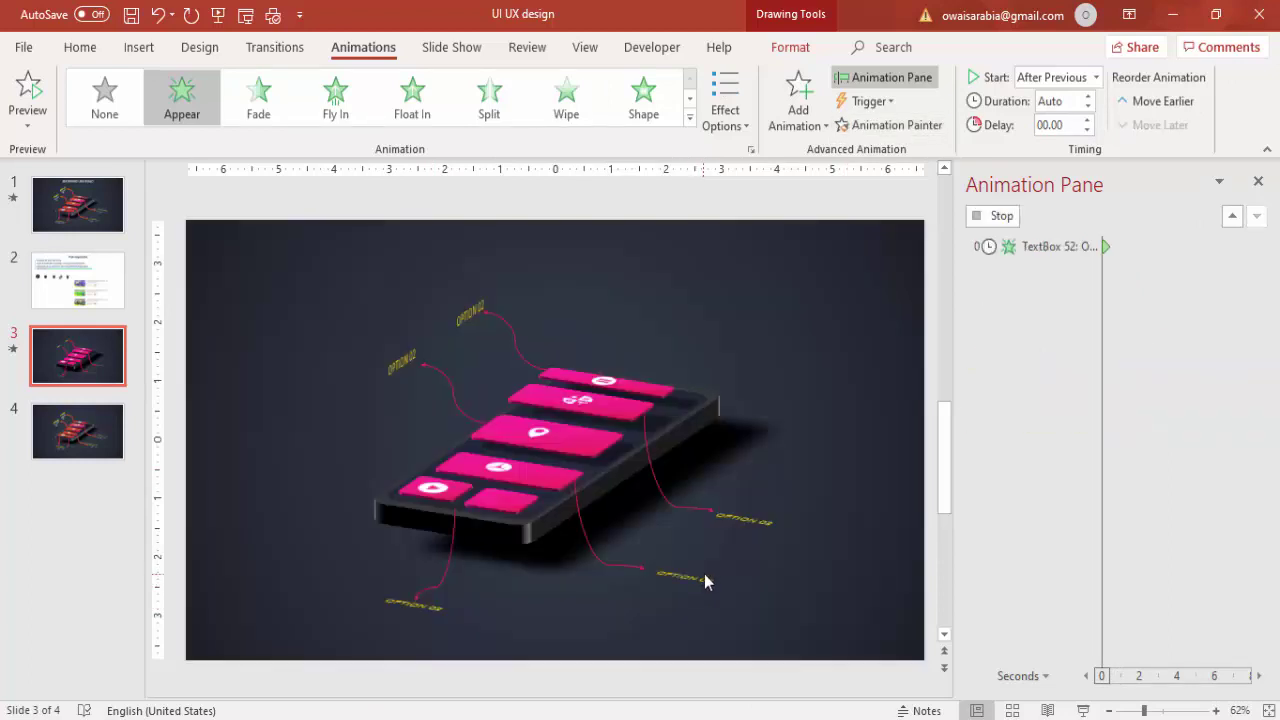
# - Paint the Fade onto Group 27 and the Wipe onto the upper-left callout connector
pyautogui.click(515, 462)
pyautogui.click(897, 124)
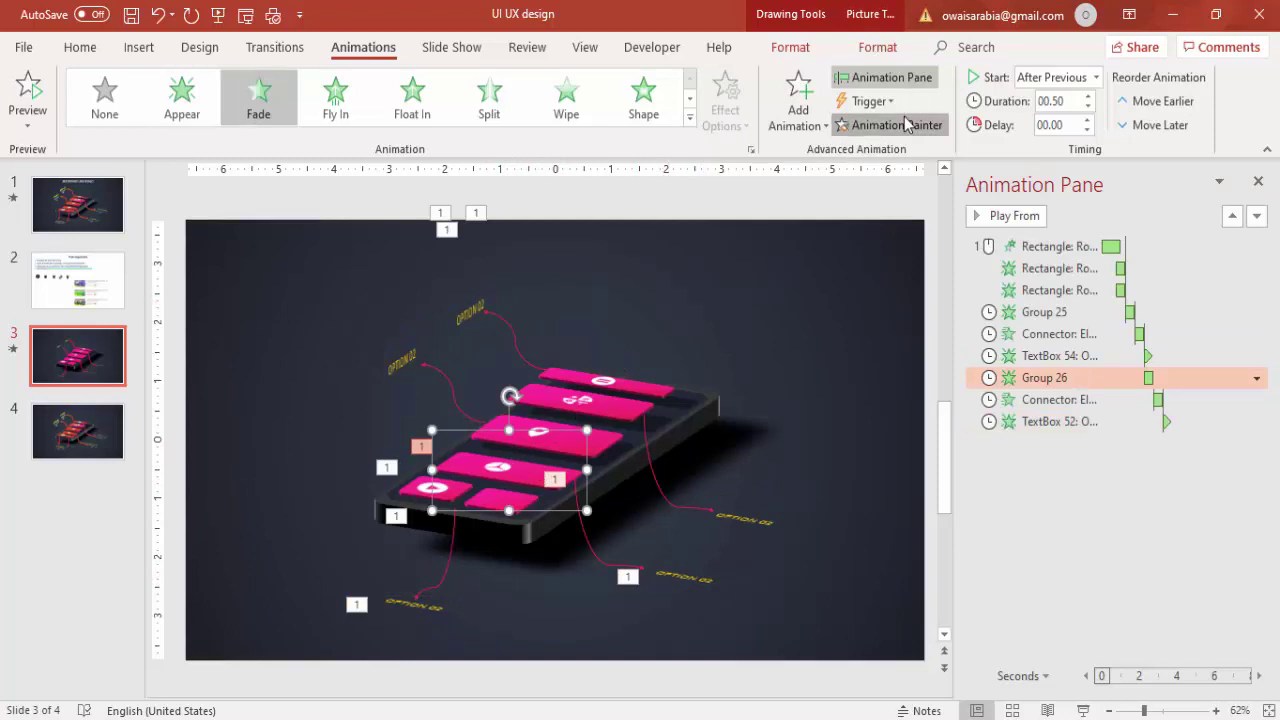
pyautogui.click(600, 431)
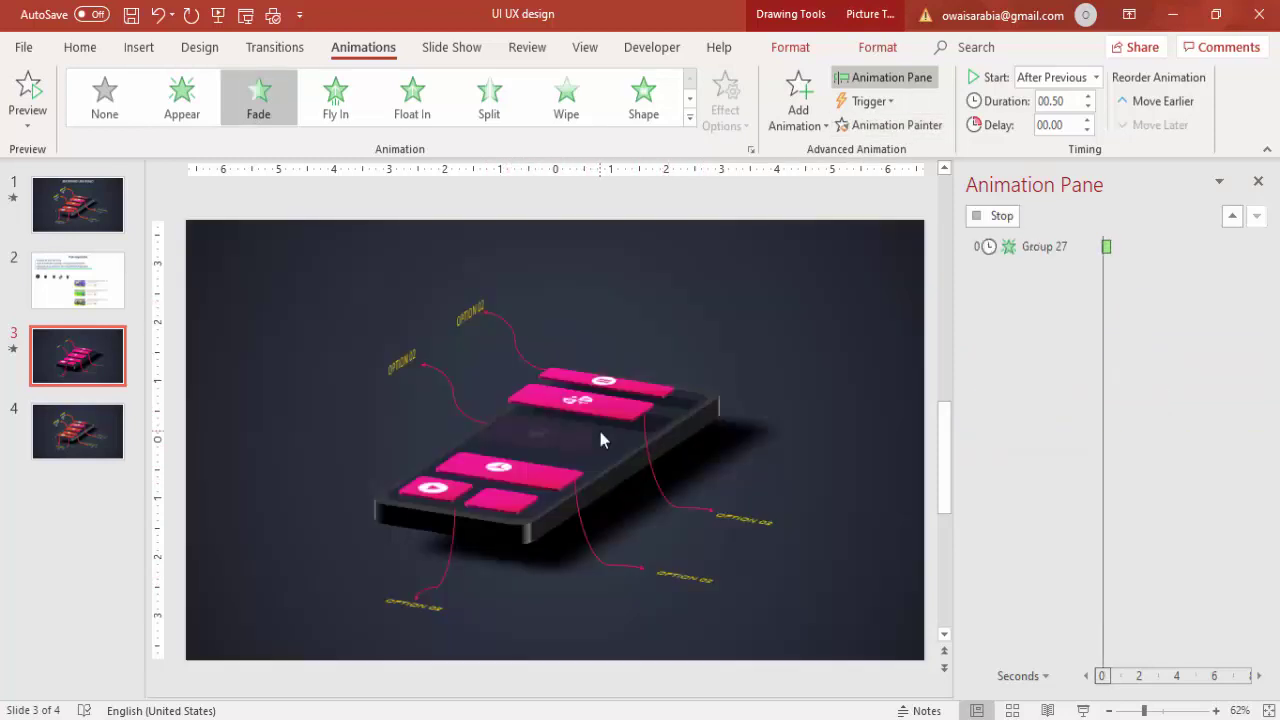
pyautogui.click(459, 403)
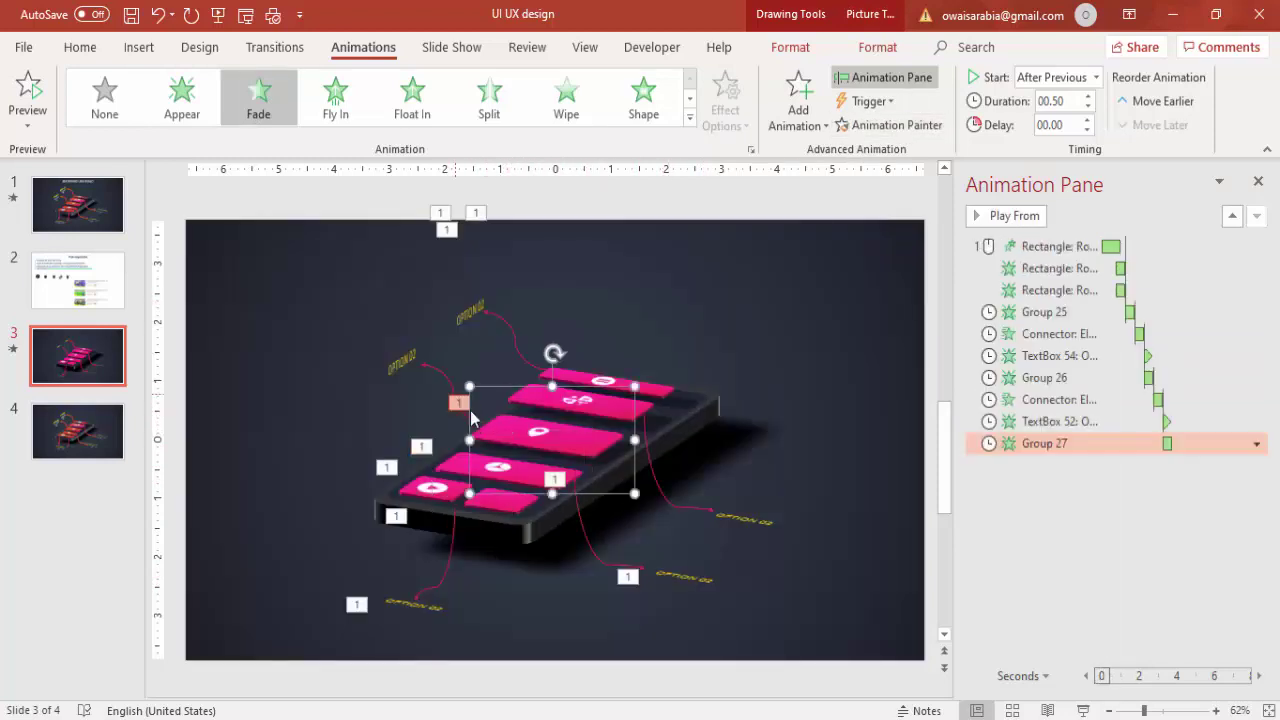
pyautogui.click(583, 522)
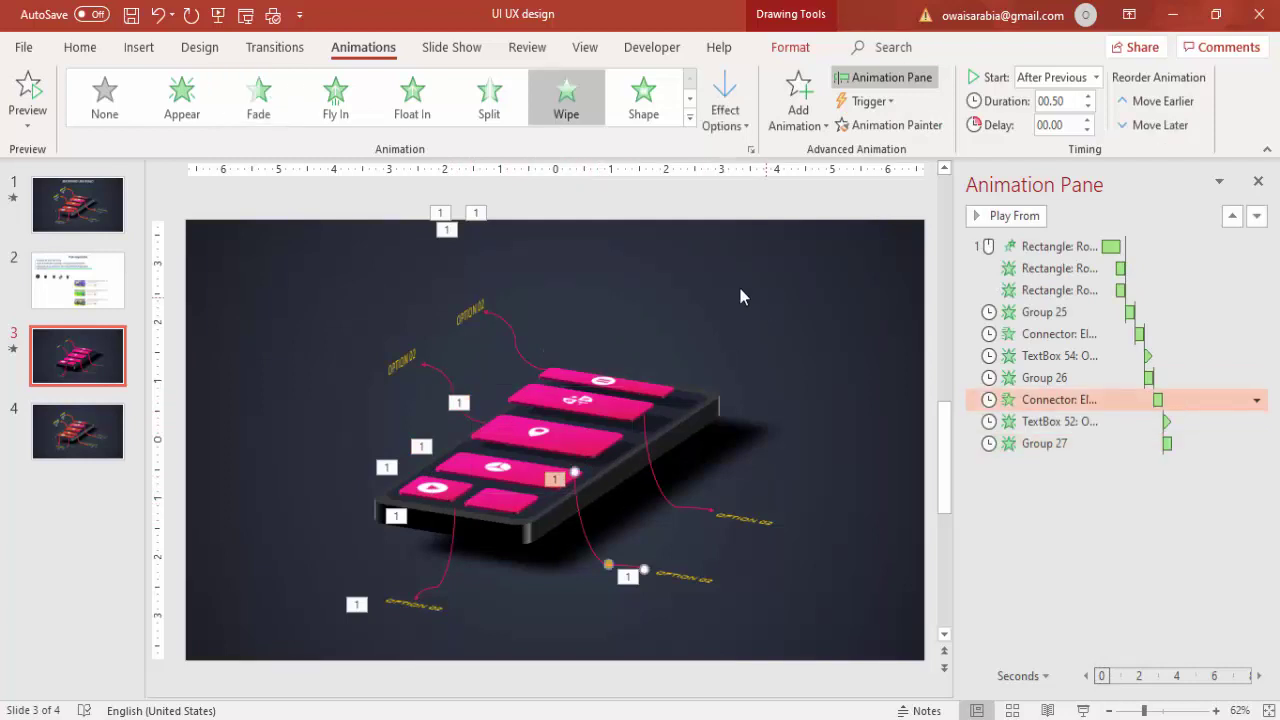
pyautogui.click(888, 125)
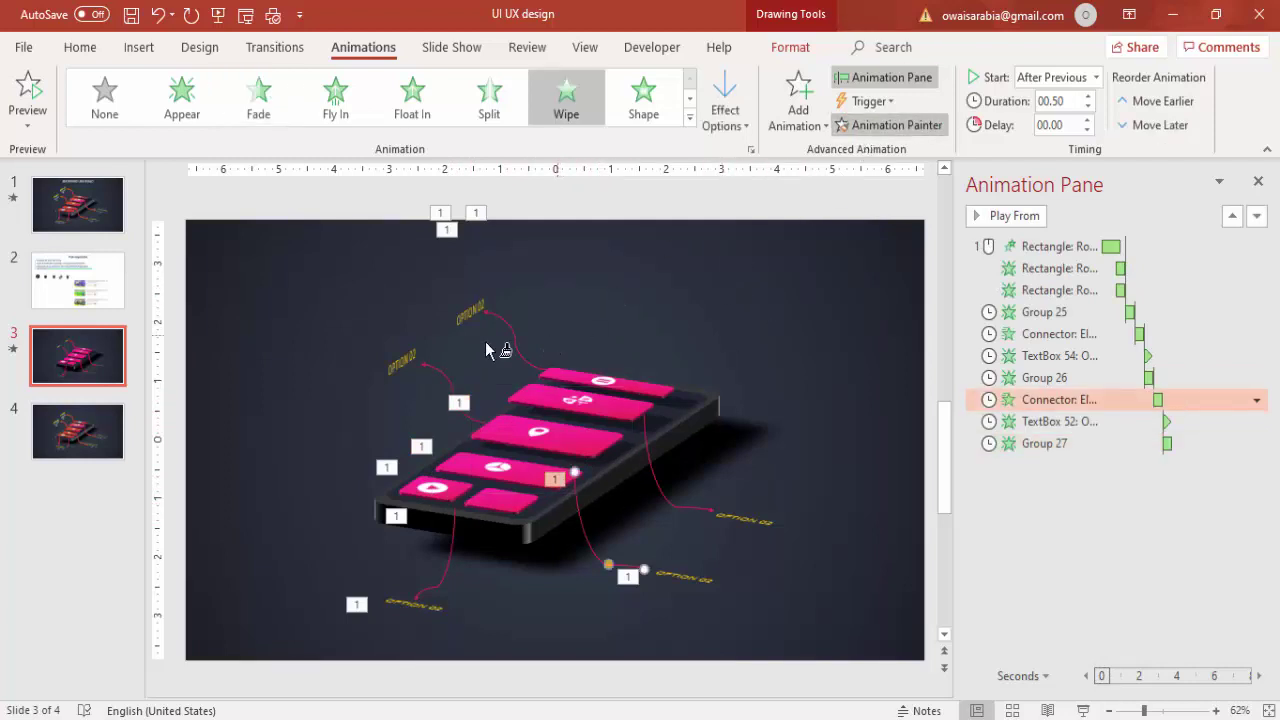
pyautogui.click(436, 366)
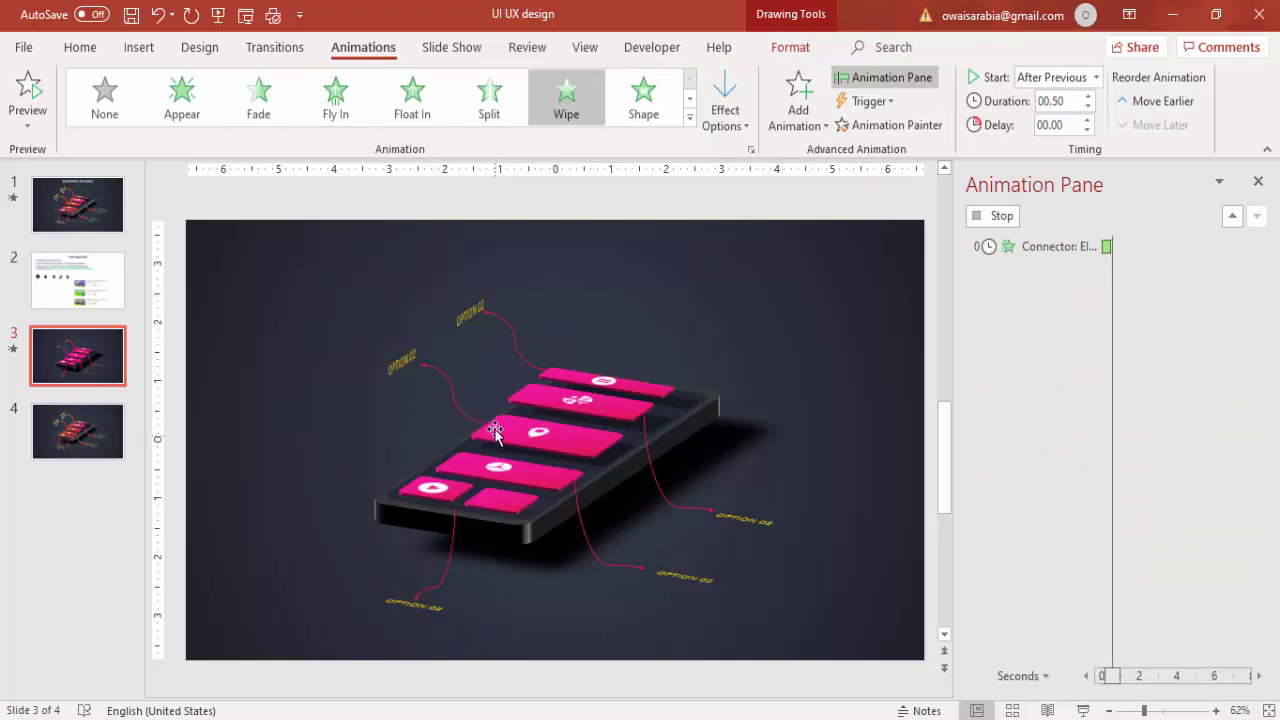
# - Set the new connector's wipe to From Bottom and paint the Appear onto the OPTION 01 label
pyautogui.click(738, 118)
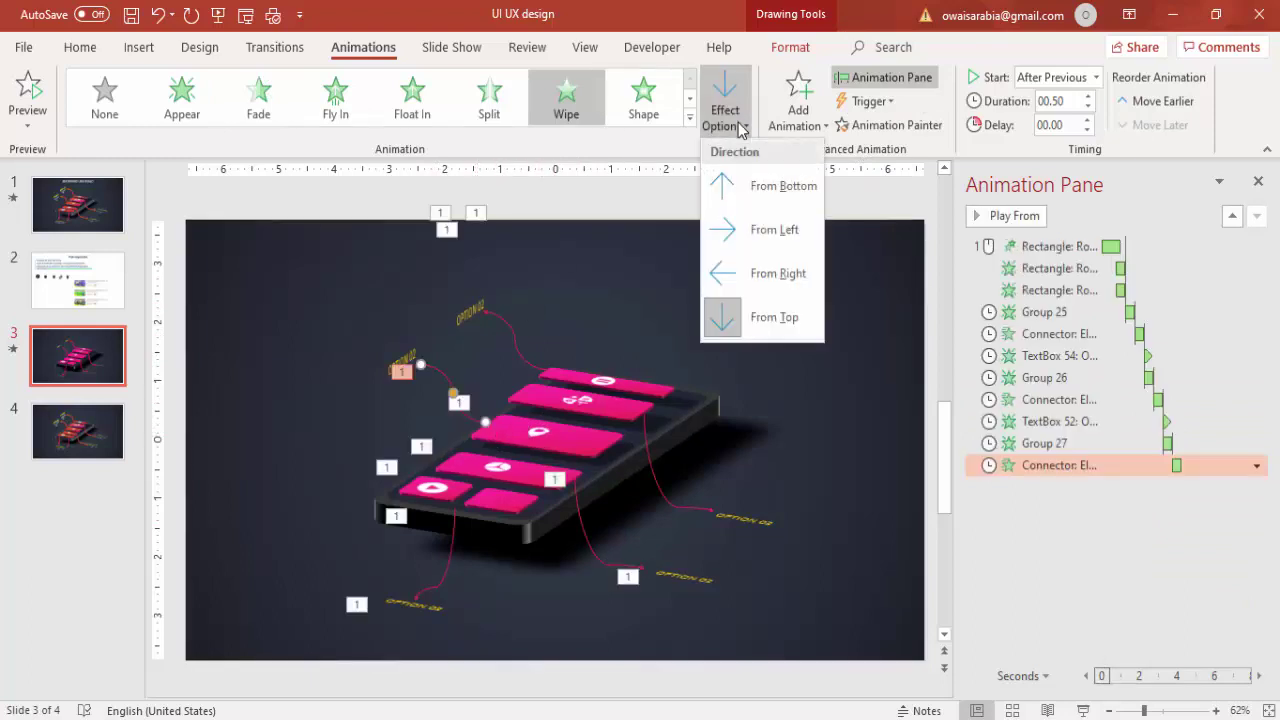
pyautogui.click(784, 188)
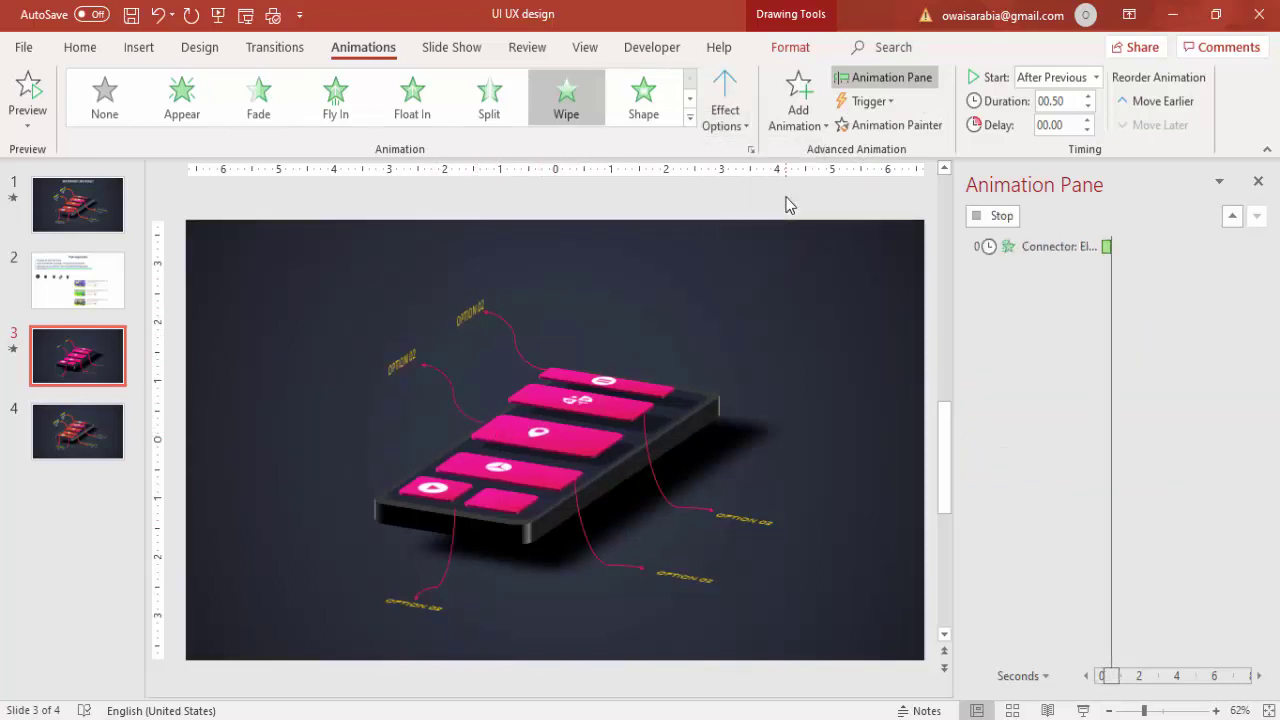
pyautogui.click(427, 606)
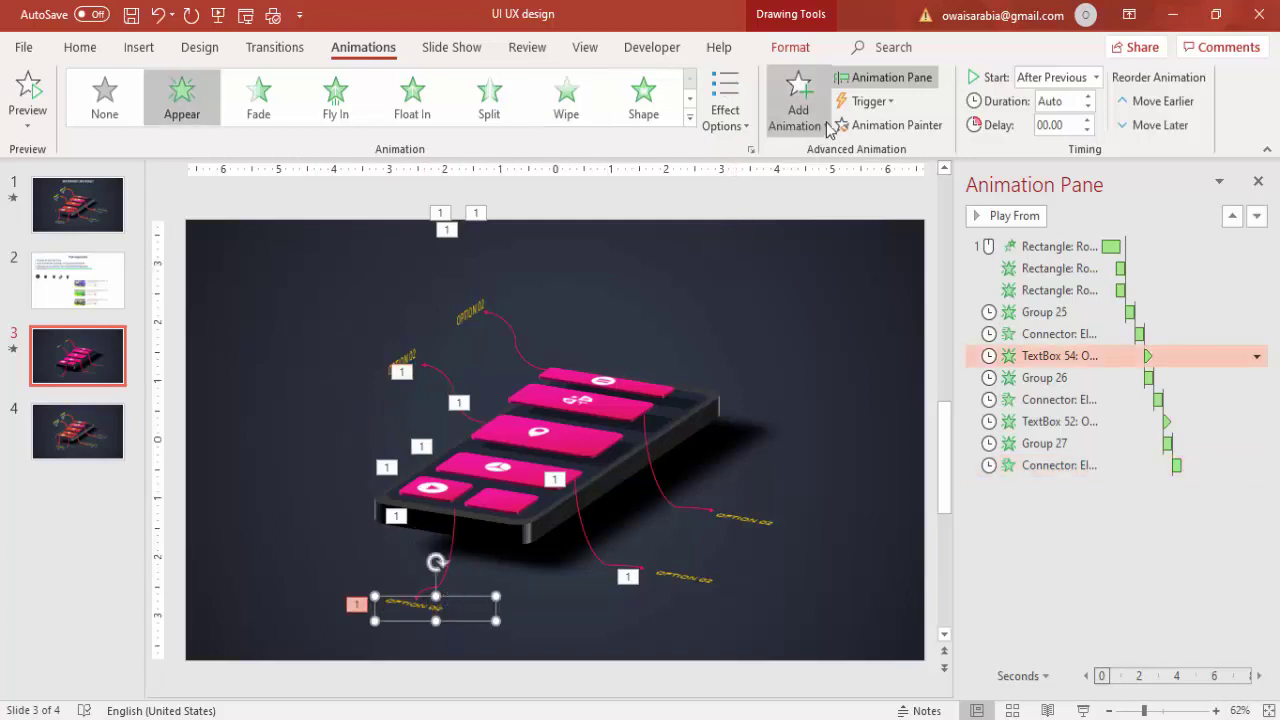
pyautogui.click(410, 357)
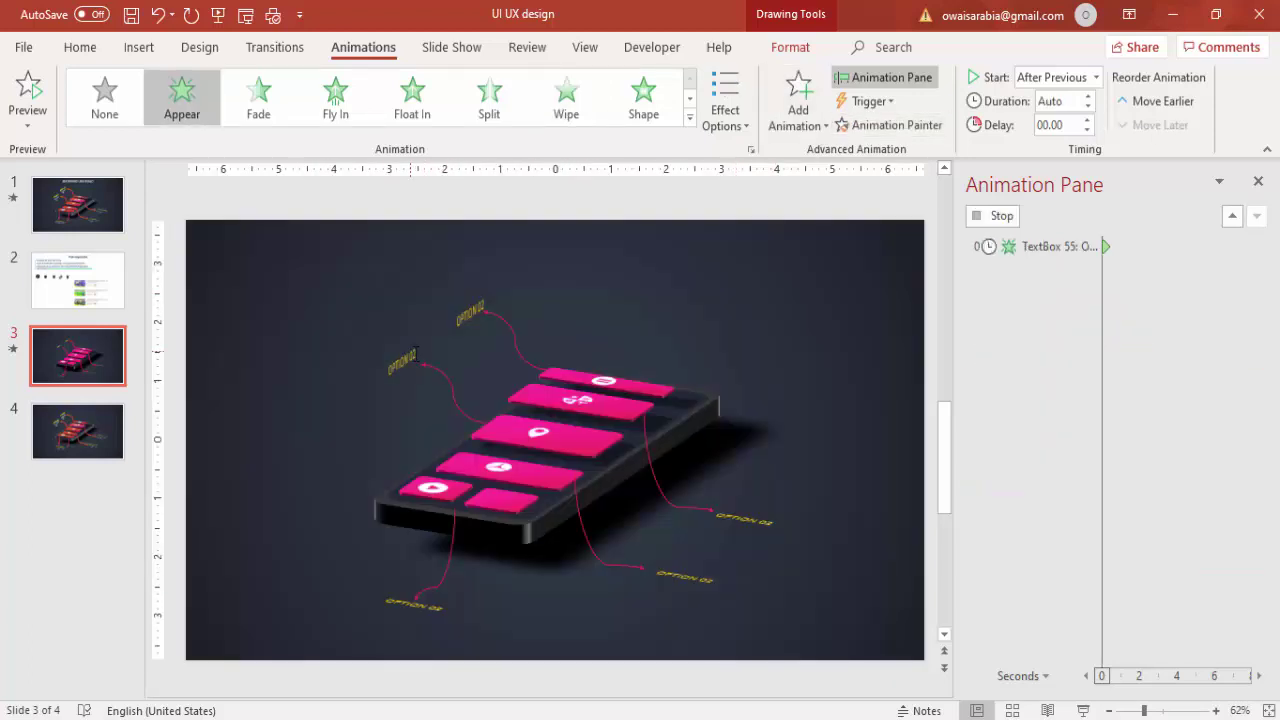
# - Paint Group 27's Fade onto the next tile group, Group 30
pyautogui.click(458, 396)
pyautogui.click(888, 125)
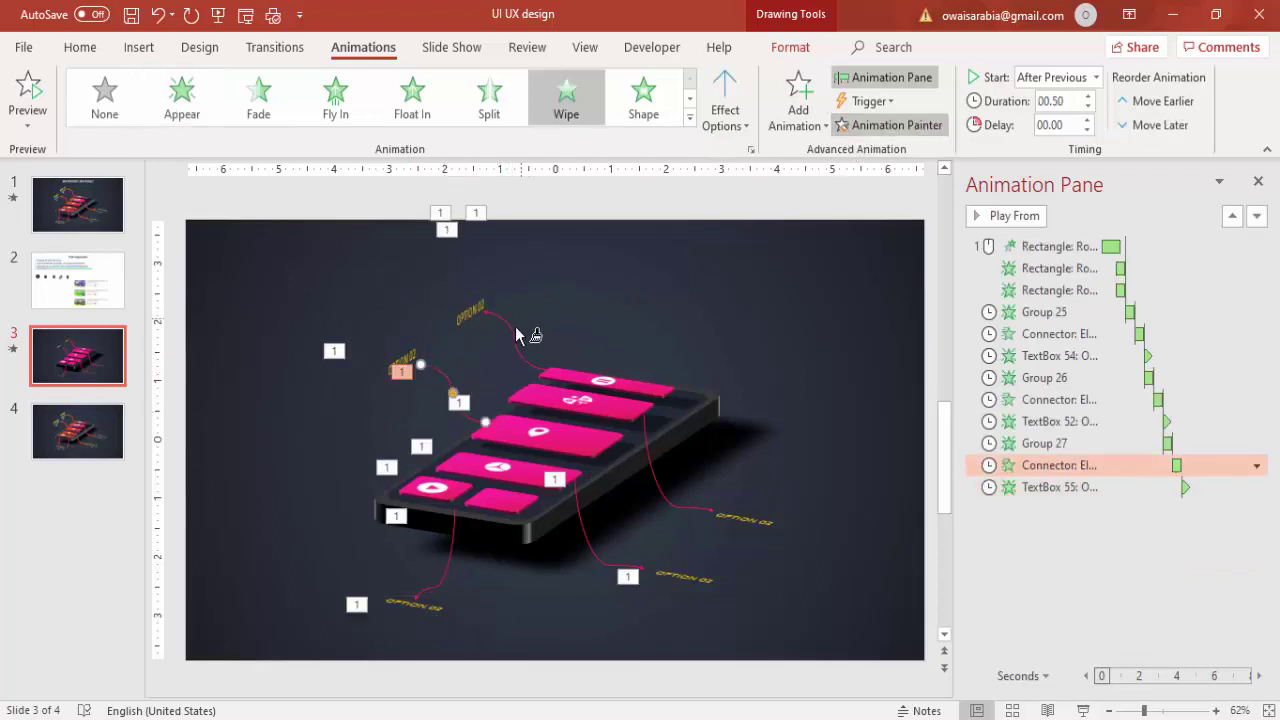
pyautogui.click(491, 378)
pyautogui.click(587, 405)
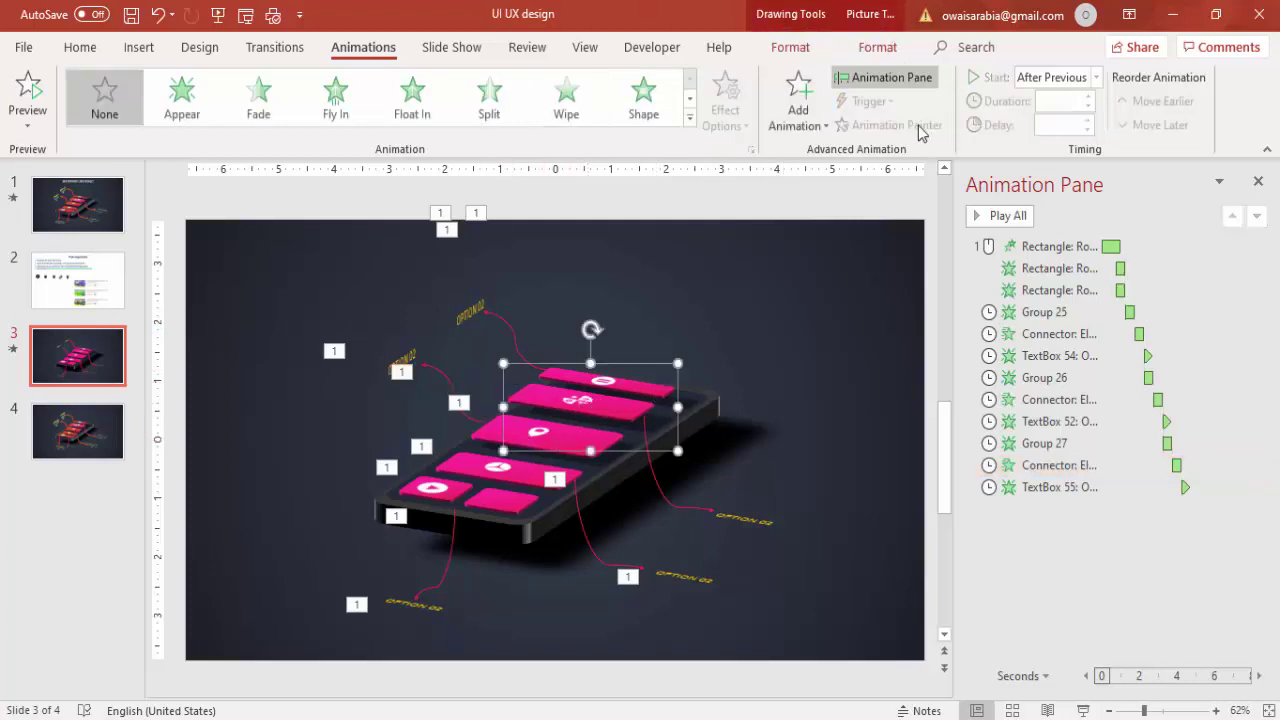
pyautogui.click(597, 453)
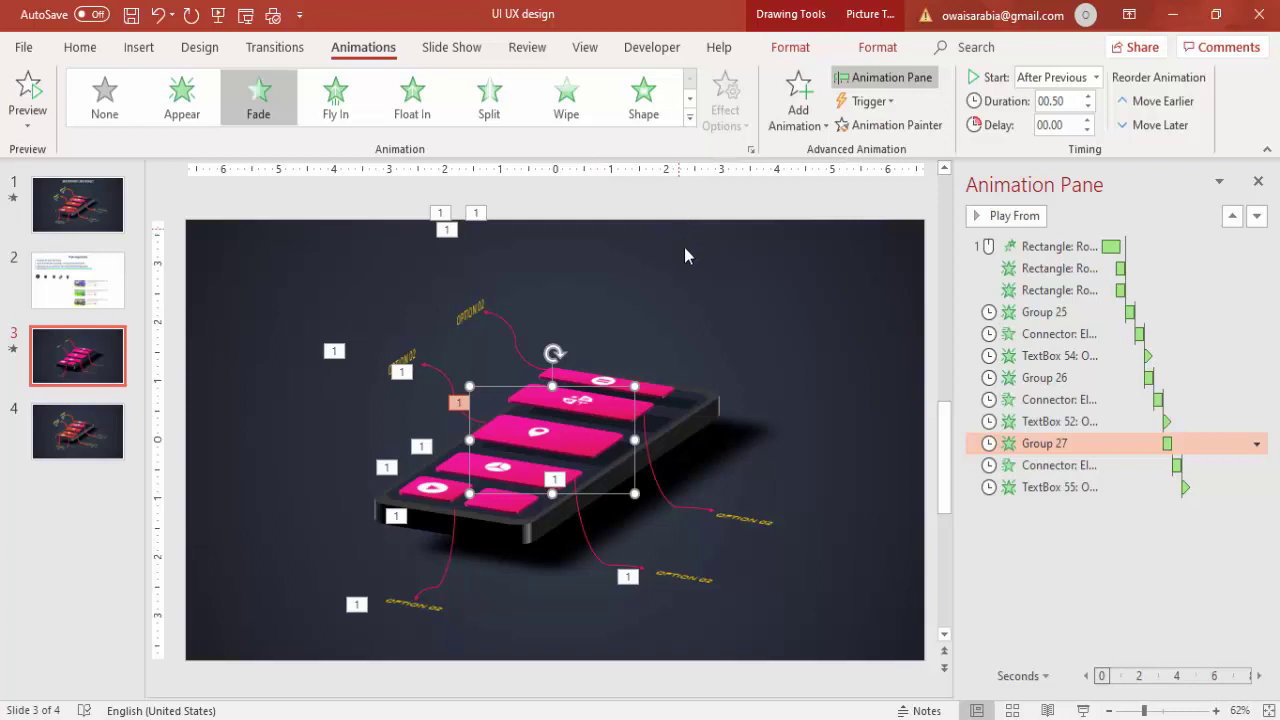
pyautogui.click(880, 125)
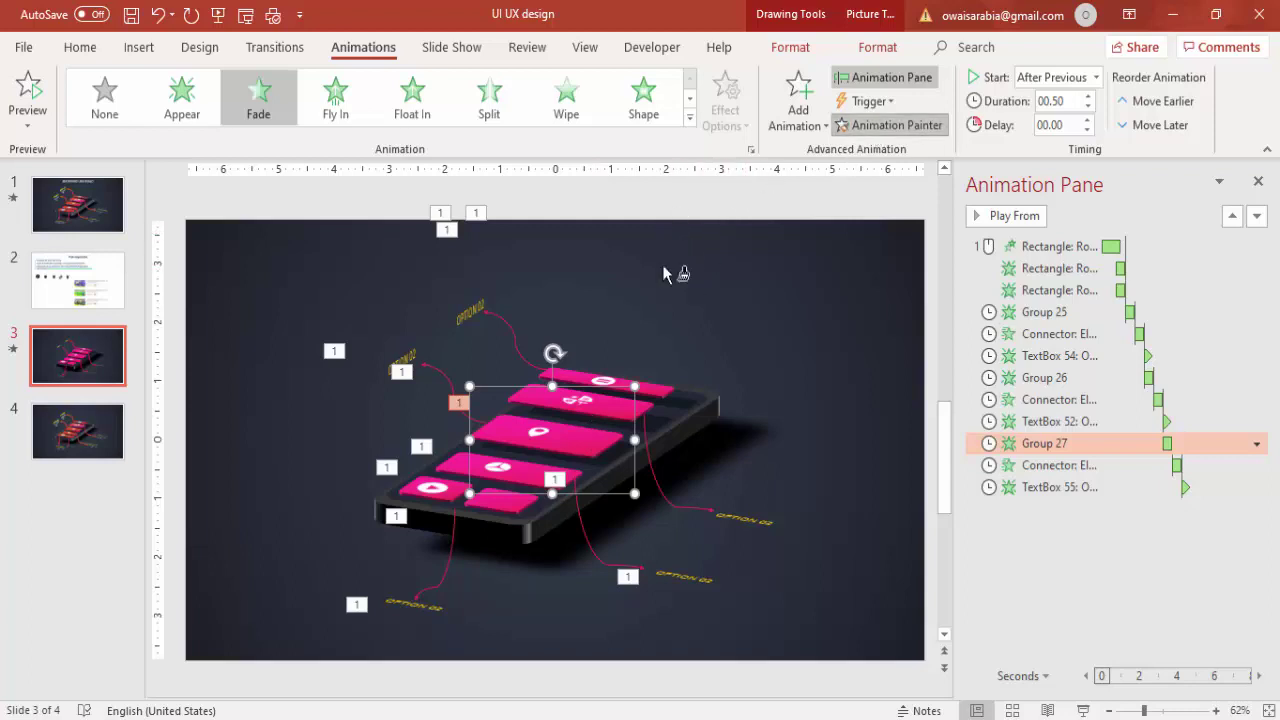
pyautogui.click(644, 405)
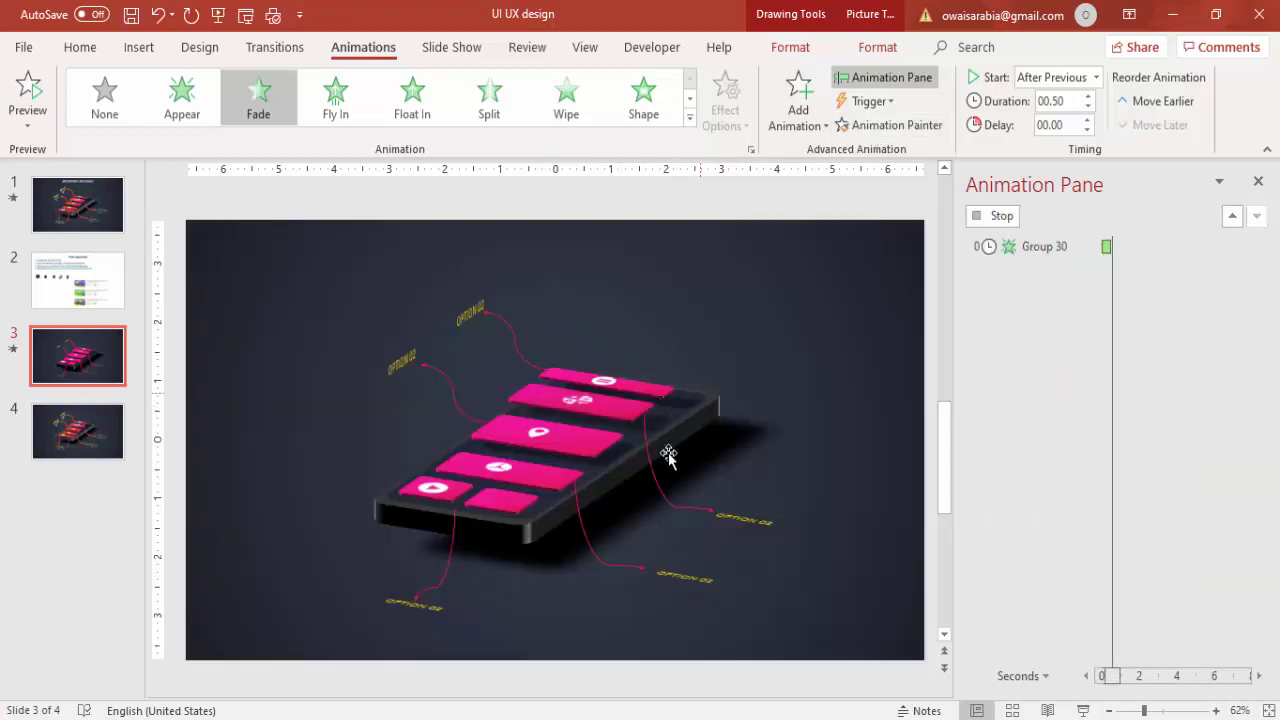
# - Paint the Wipe onto the right-hand callout connector and the Appear onto the right-hand OPTION label
pyautogui.click(597, 557)
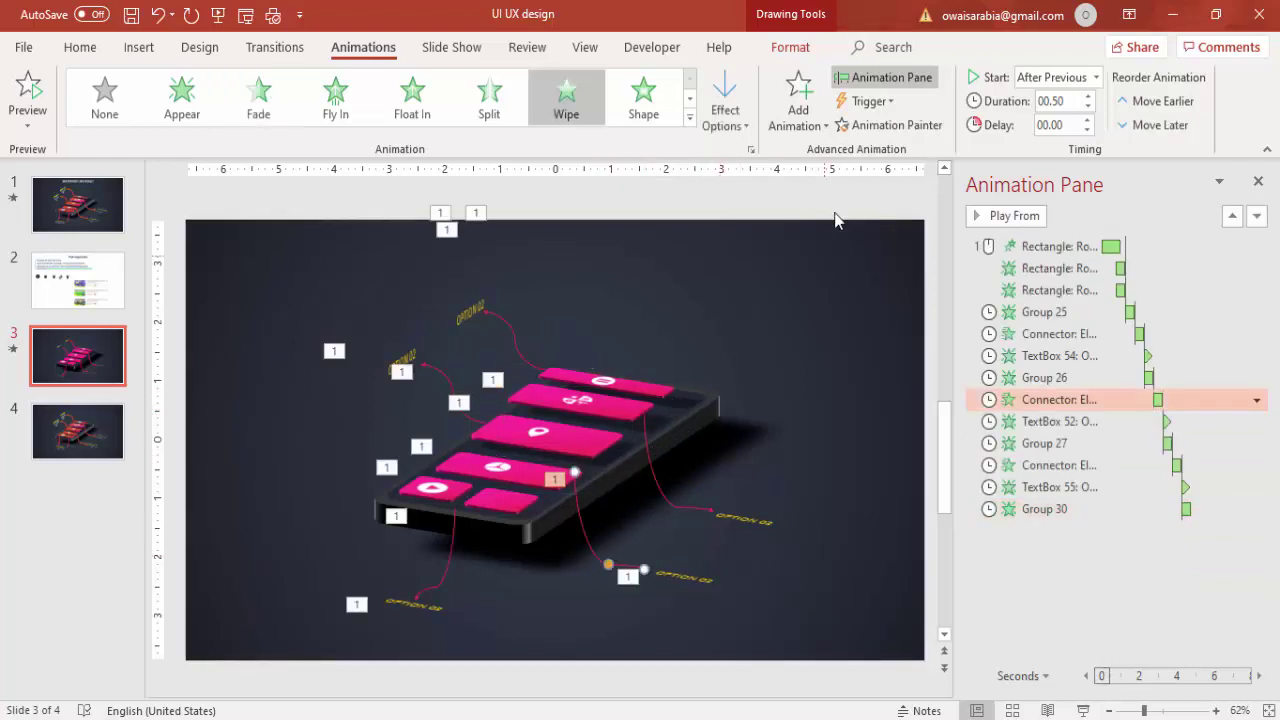
pyautogui.click(880, 125)
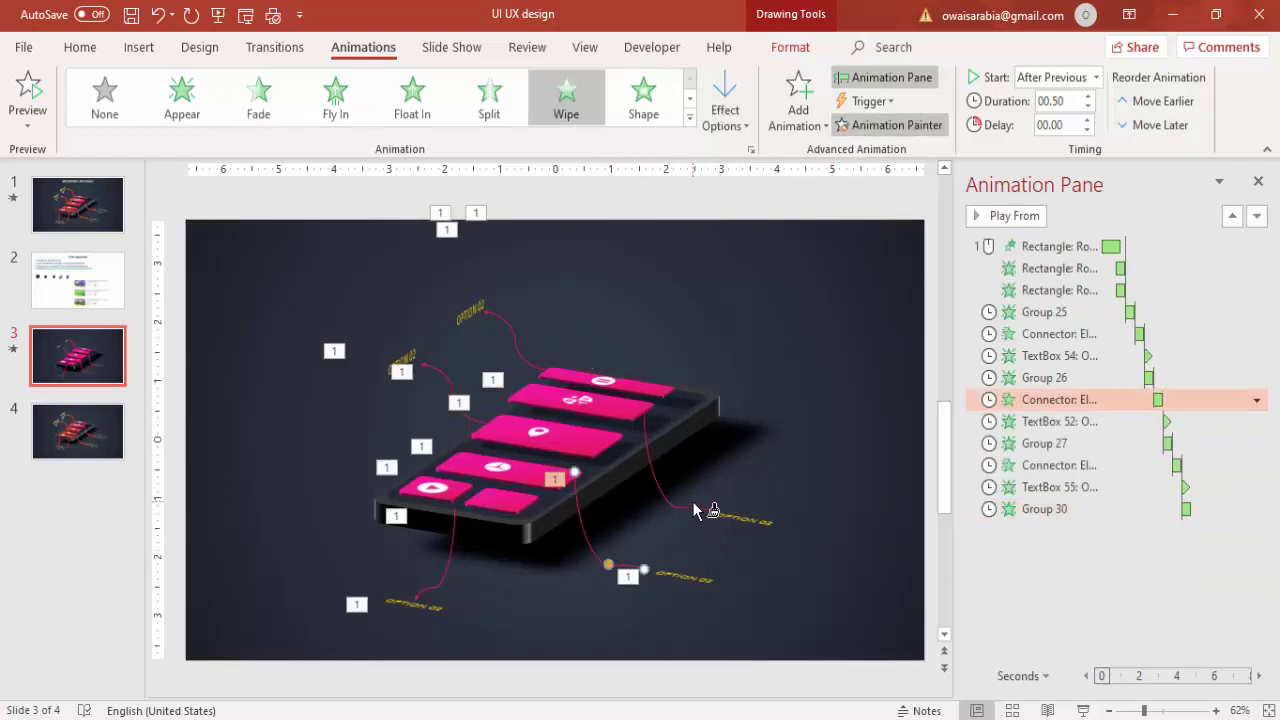
pyautogui.click(693, 503)
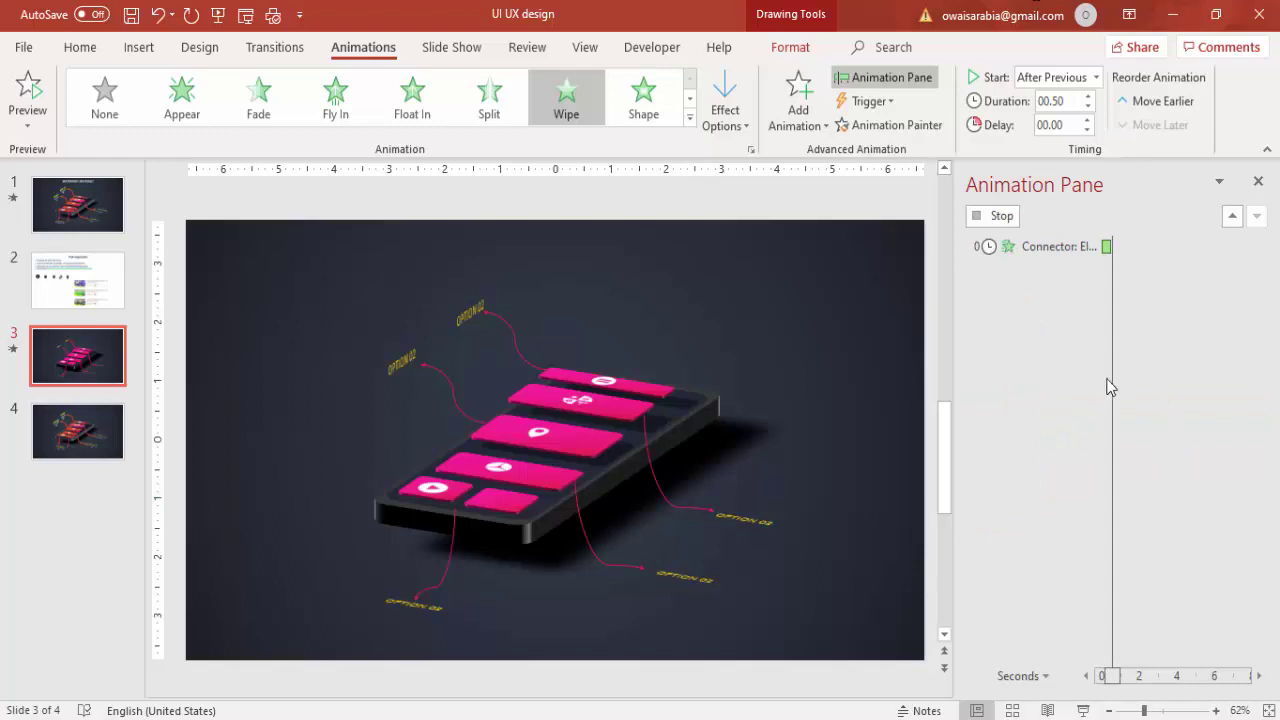
pyautogui.click(718, 580)
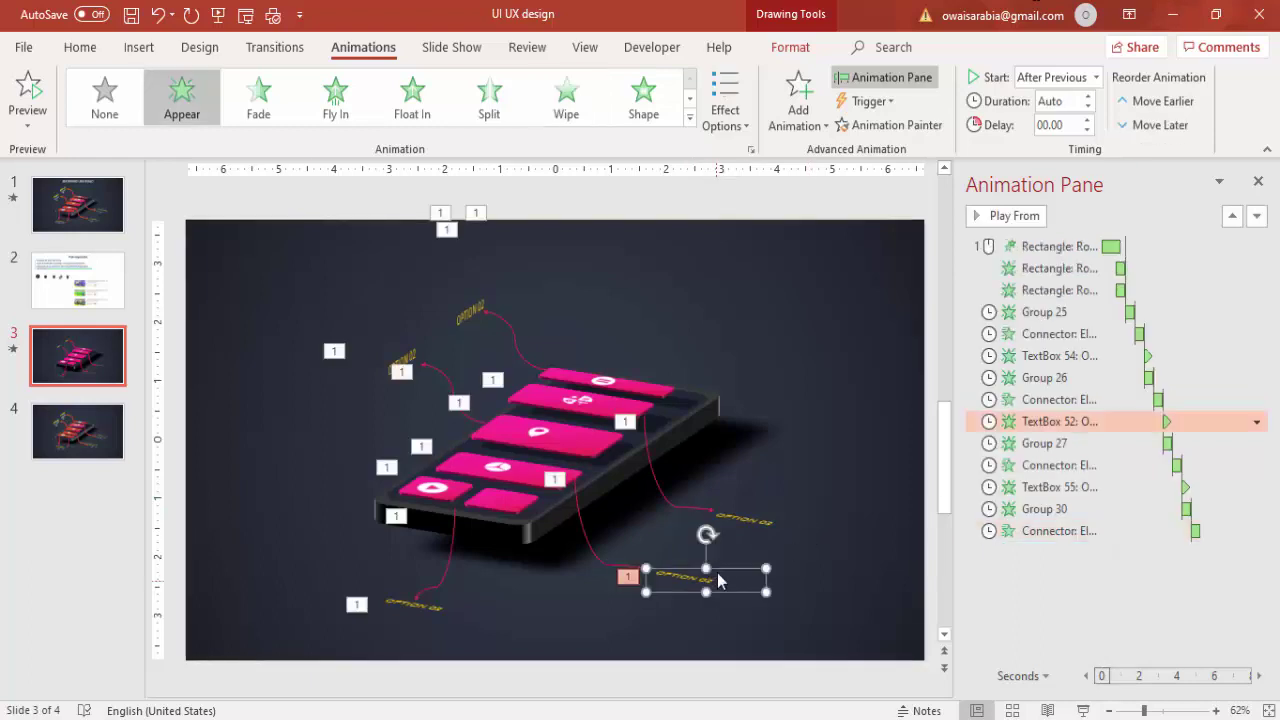
pyautogui.click(932, 131)
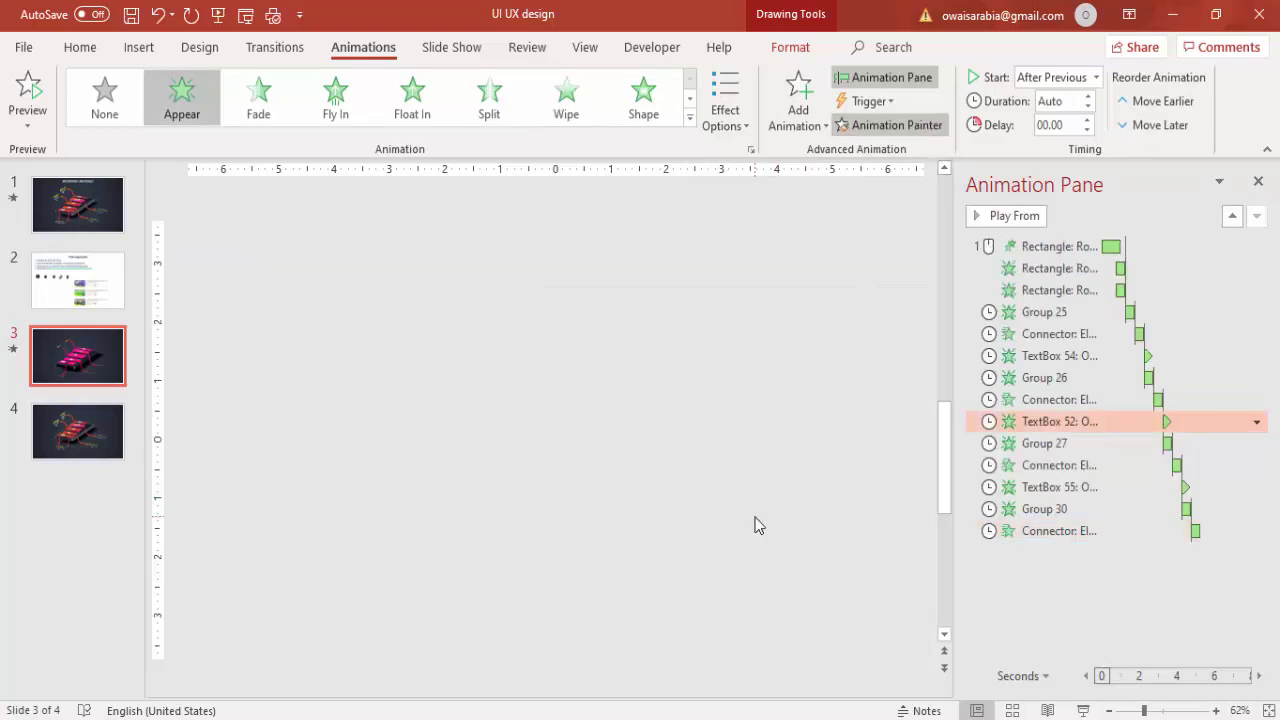
pyautogui.click(760, 522)
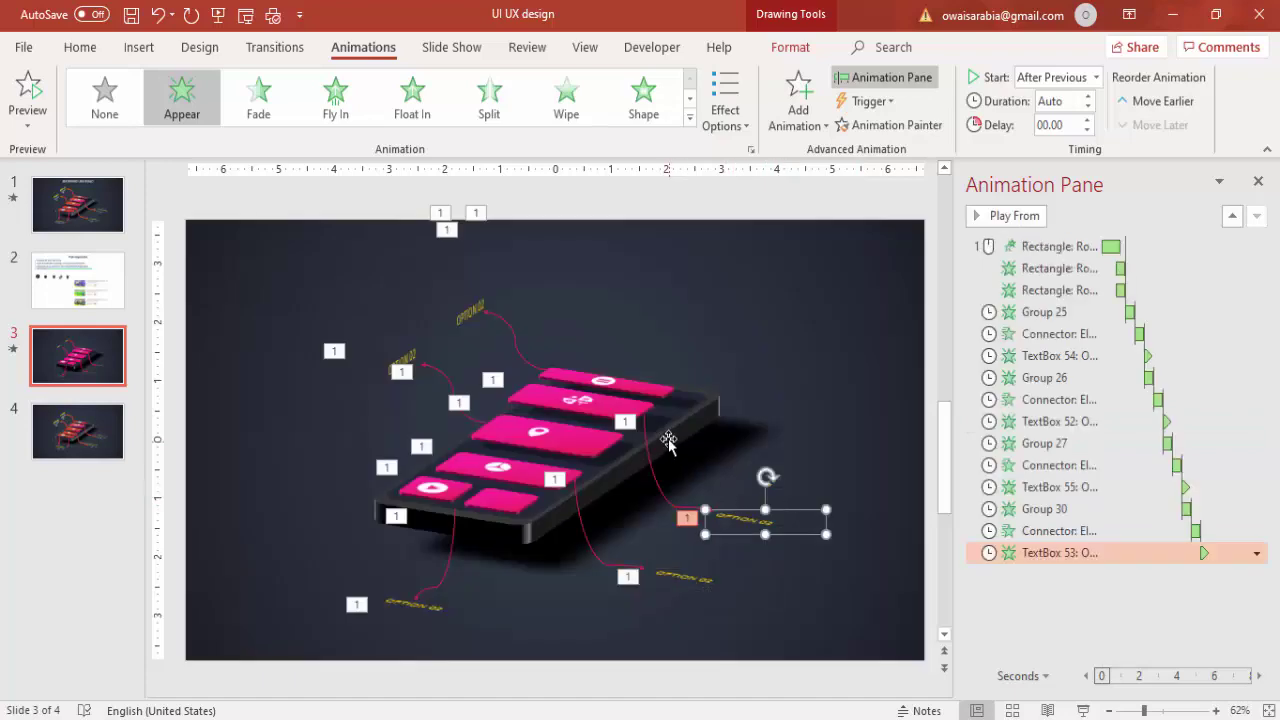
# - Paint Fade onto the top tile group, Wipe onto the top connector, and Appear onto the top OPTION 02 label
pyautogui.click(668, 441)
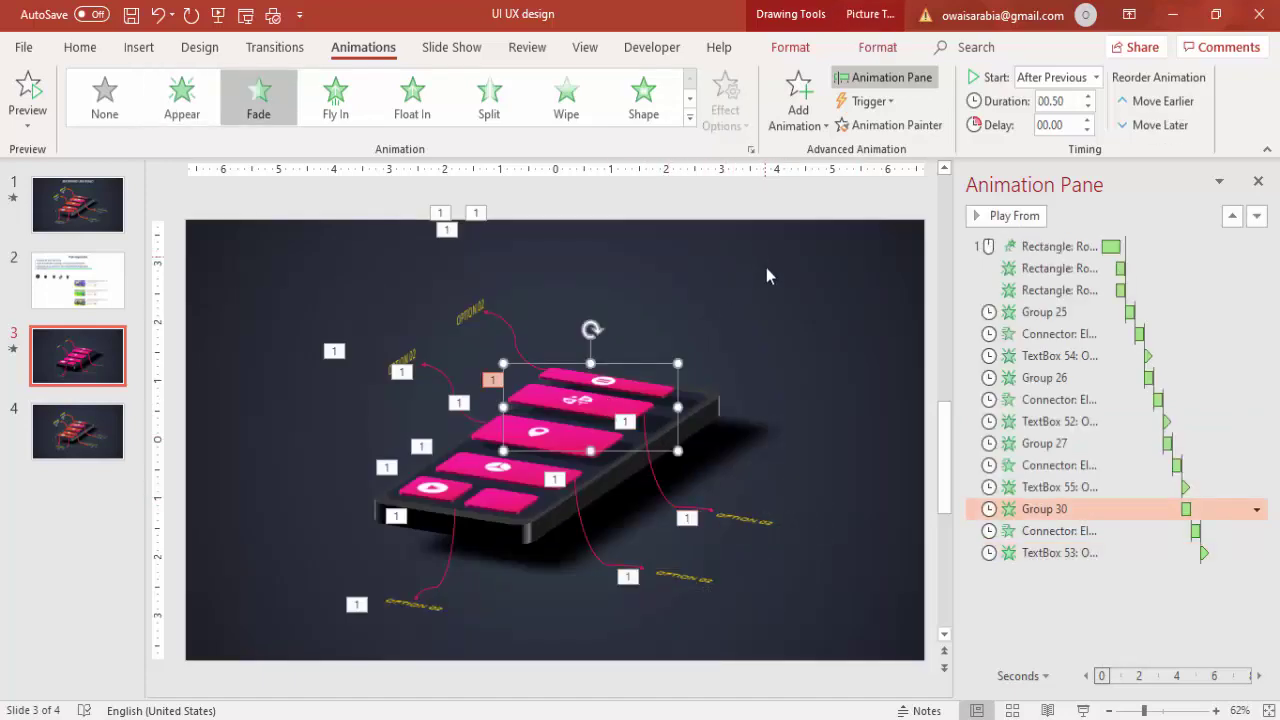
pyautogui.click(900, 125)
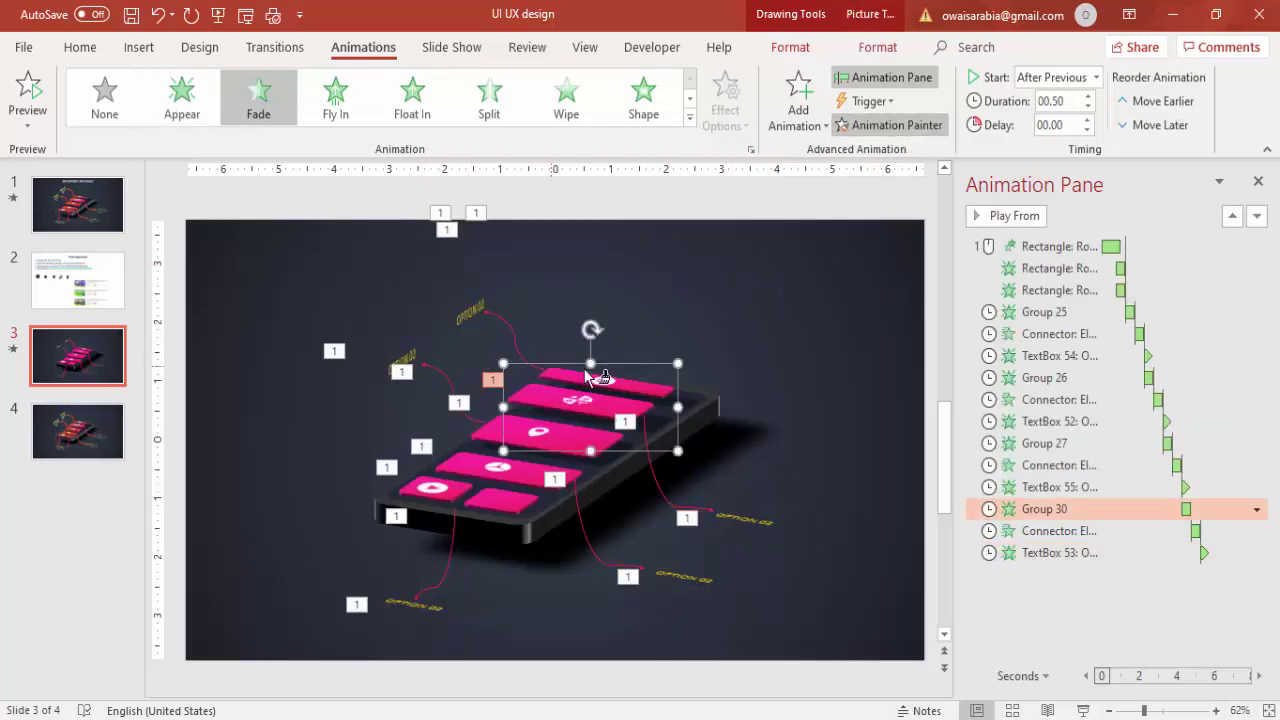
pyautogui.click(576, 382)
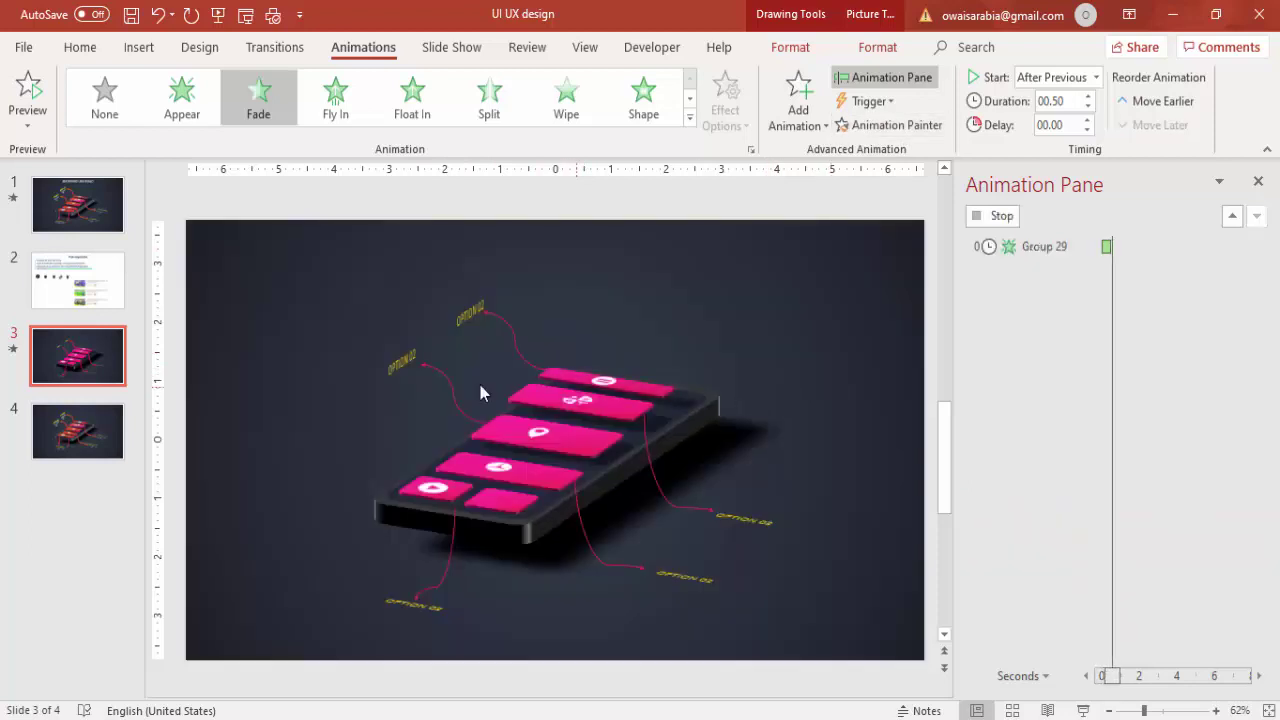
pyautogui.click(450, 382)
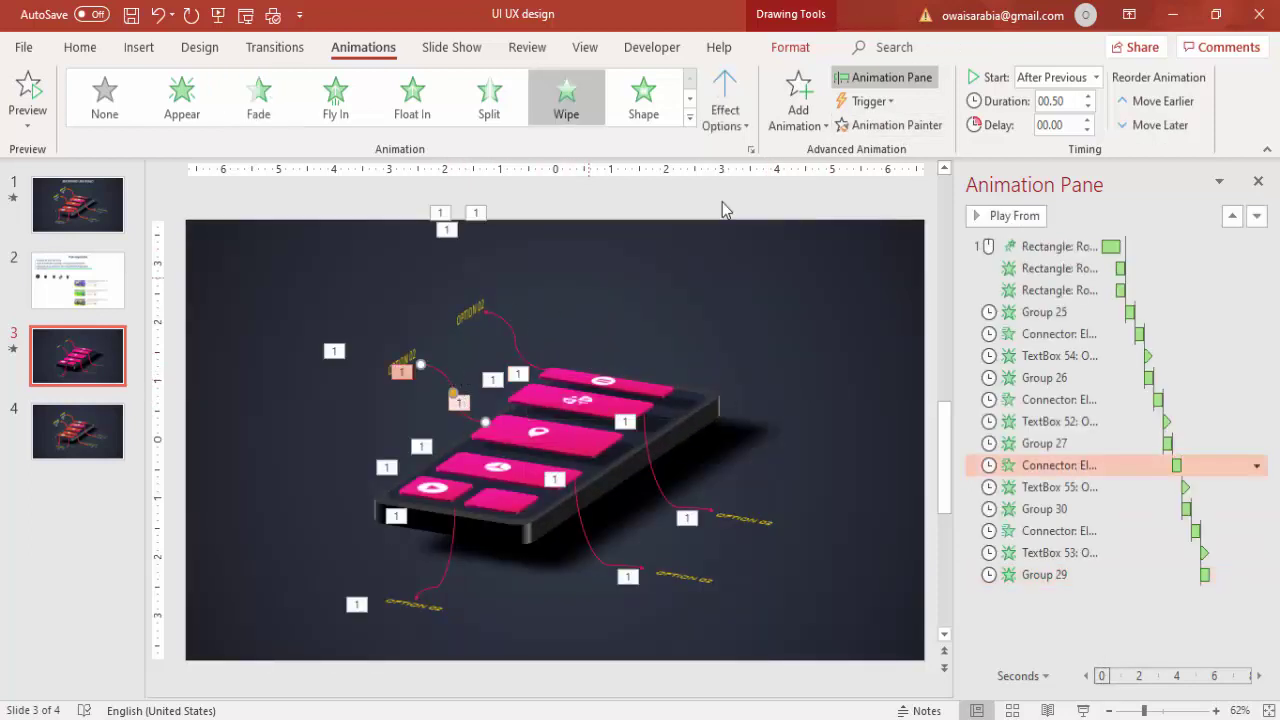
pyautogui.click(890, 125)
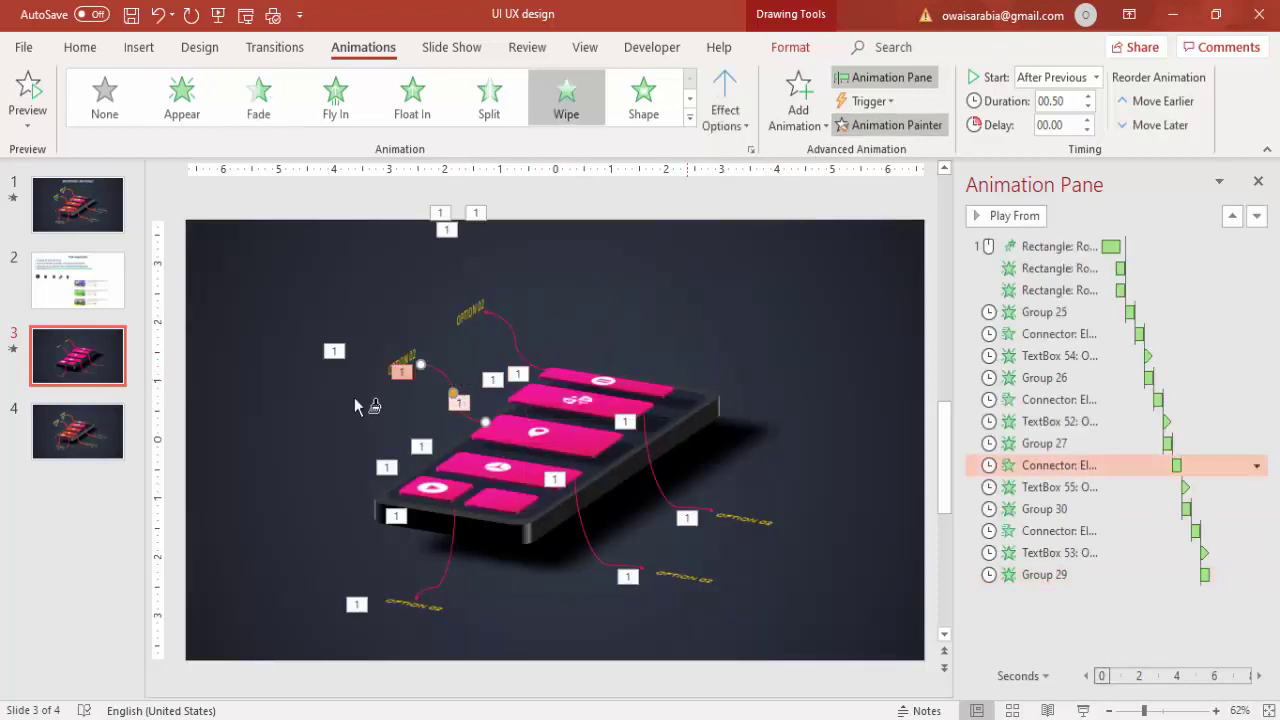
pyautogui.click(509, 323)
pyautogui.click(411, 349)
pyautogui.click(900, 125)
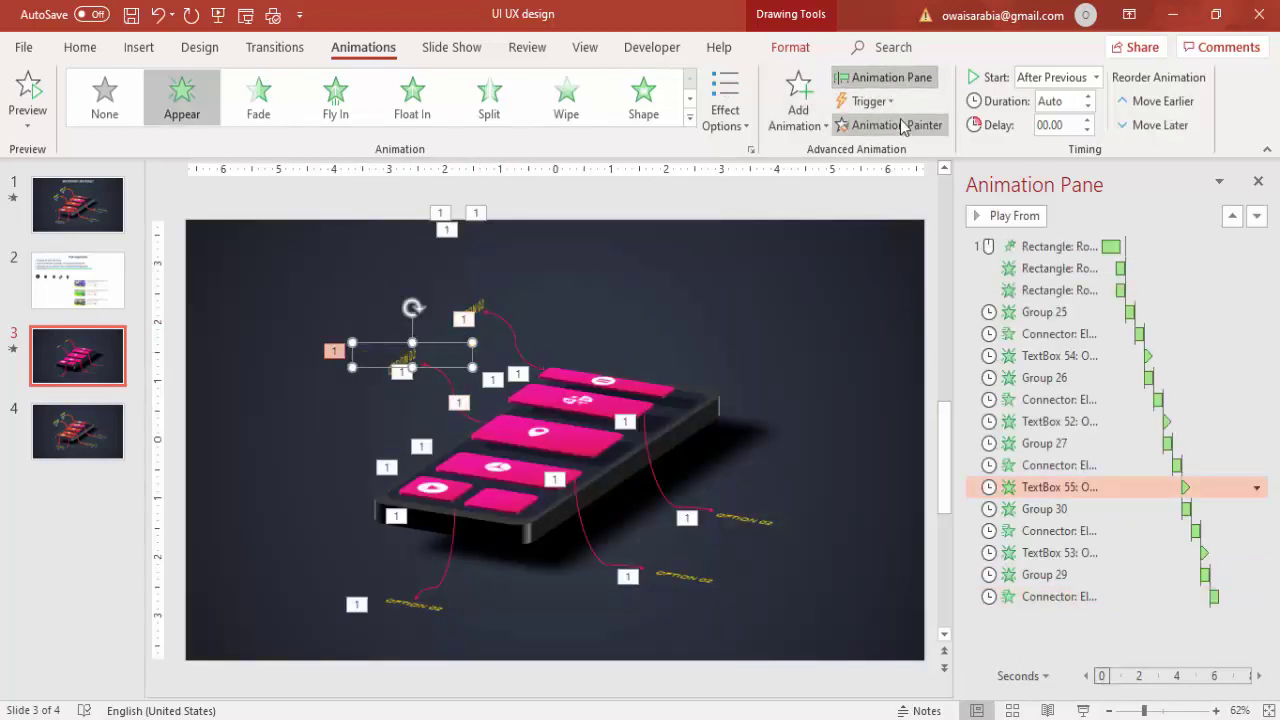
pyautogui.click(484, 310)
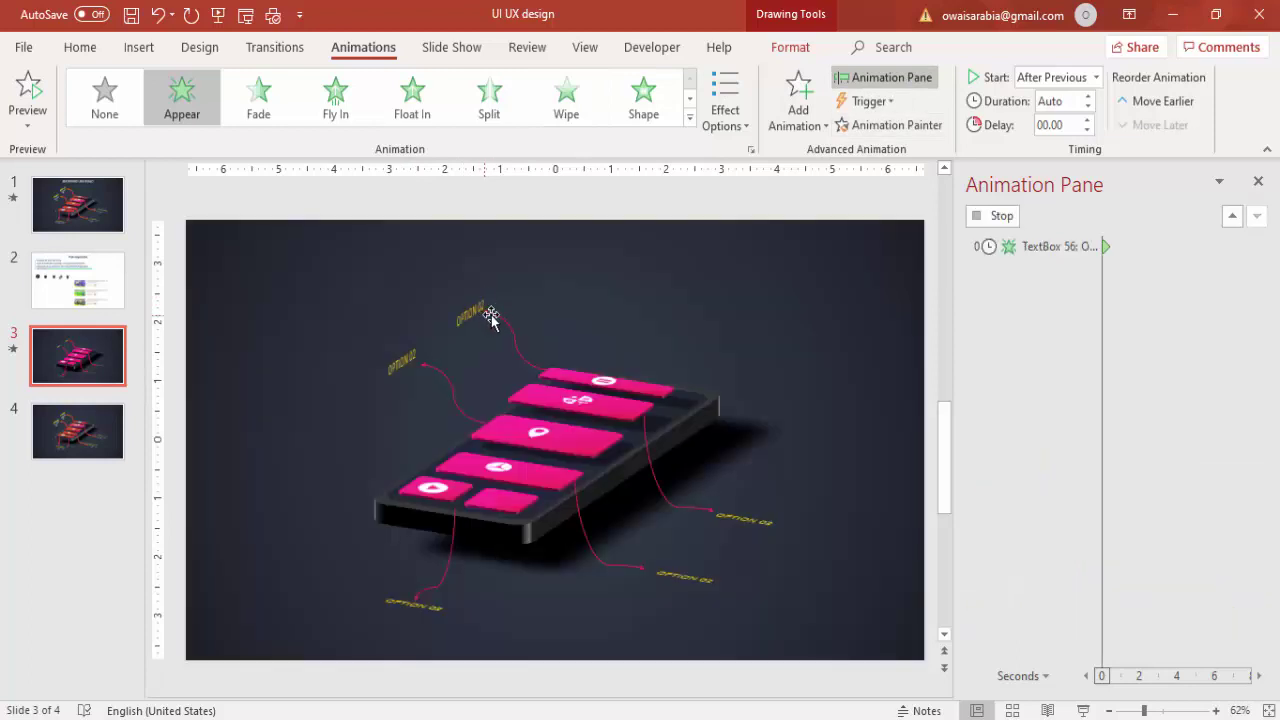
pyautogui.click(836, 410)
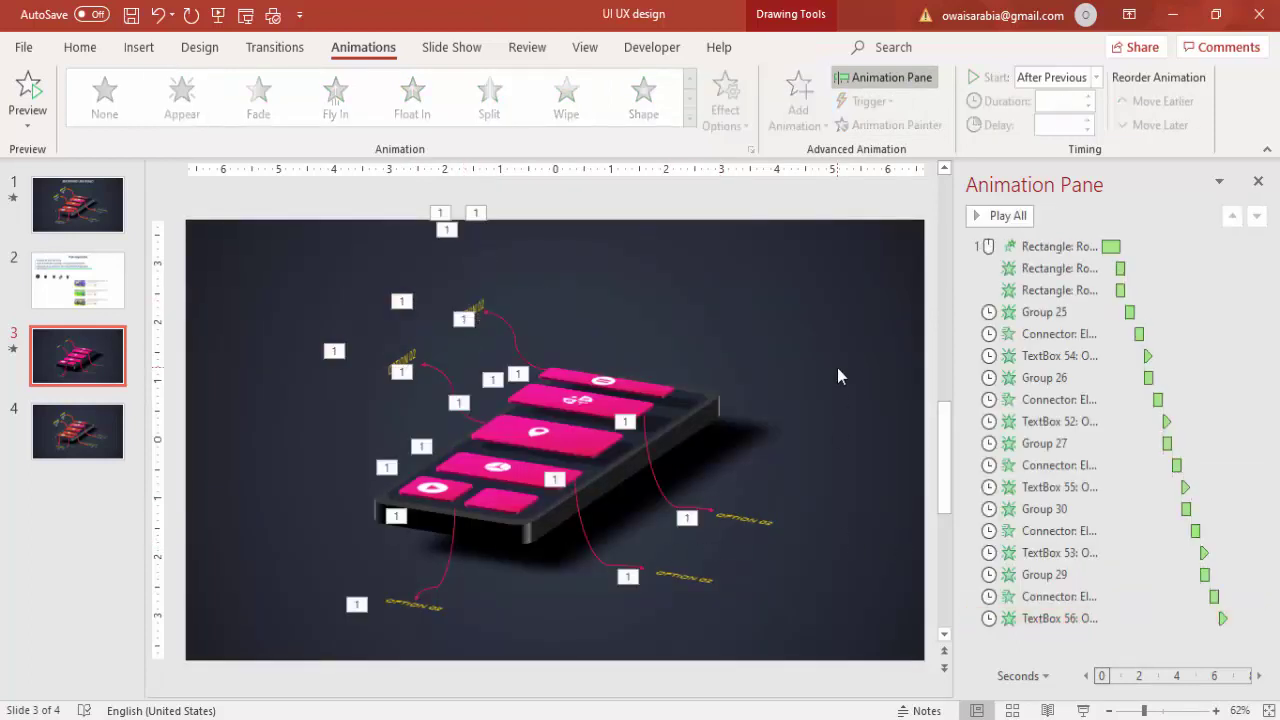